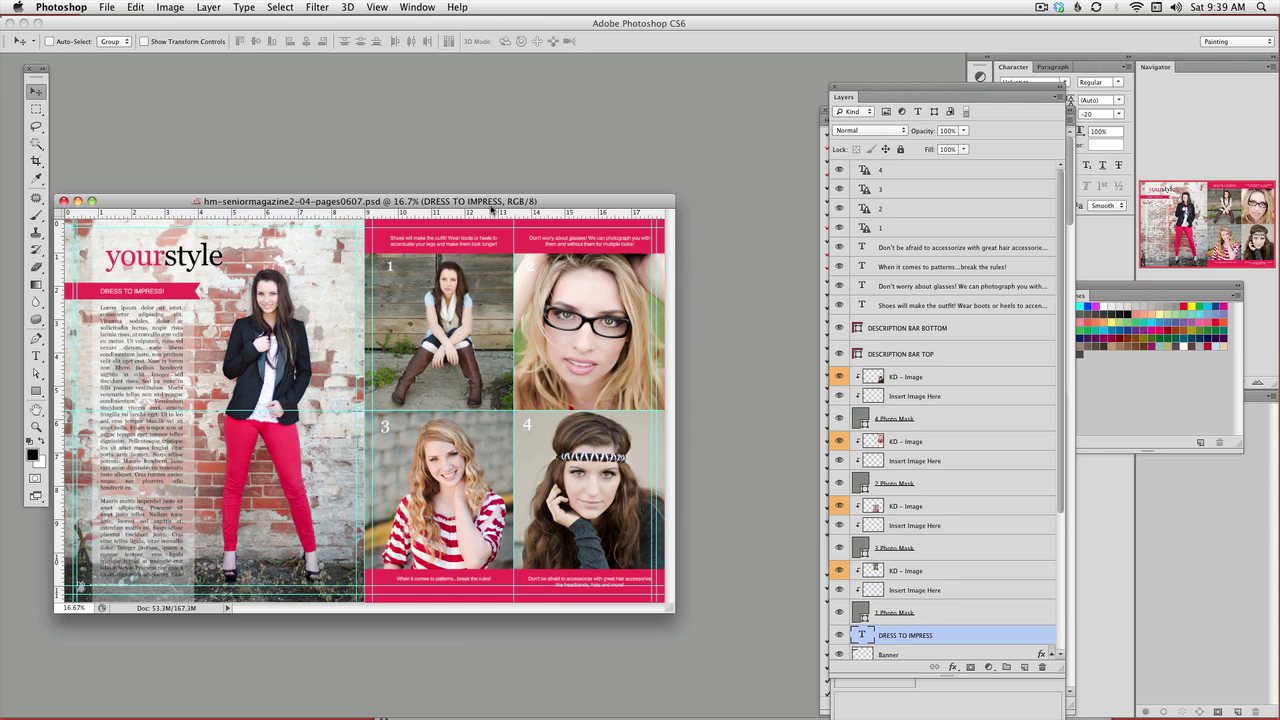
Step: Move the pages0607 spread window toward the top and enlarge it around the layout
left_click_drag(488, 201, 518, 151)
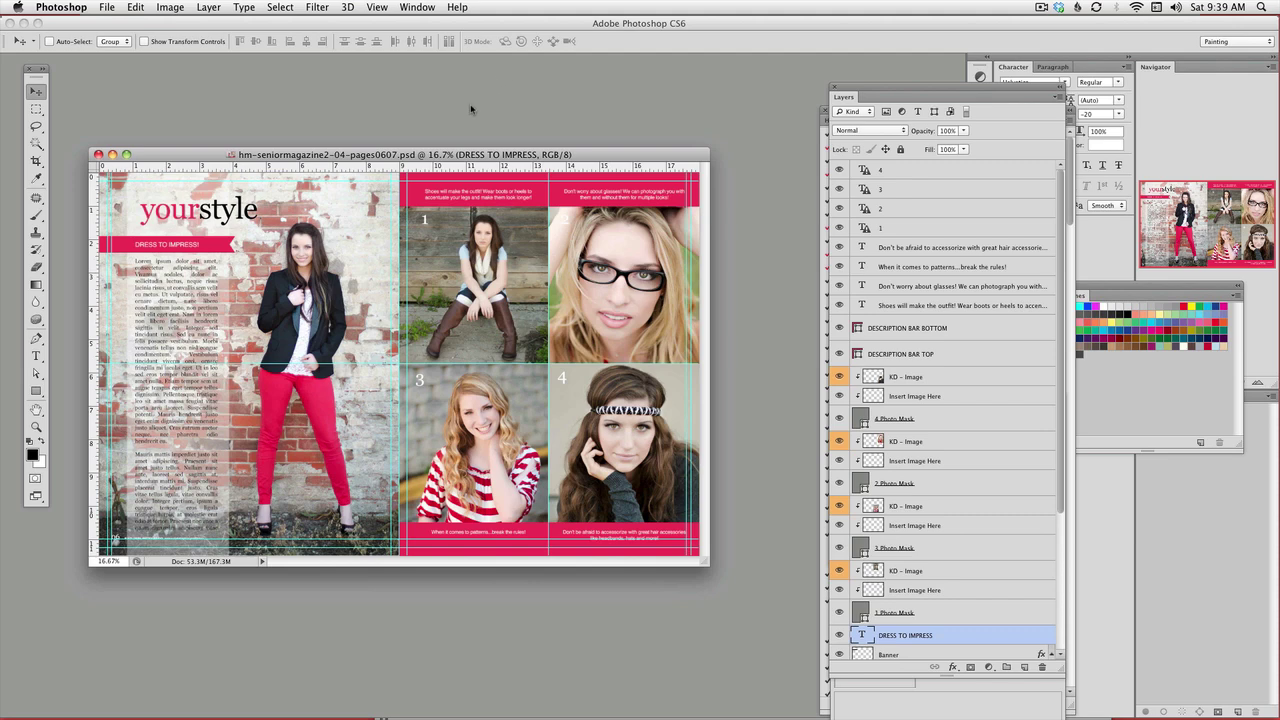
left_click_drag(507, 155, 512, 104)
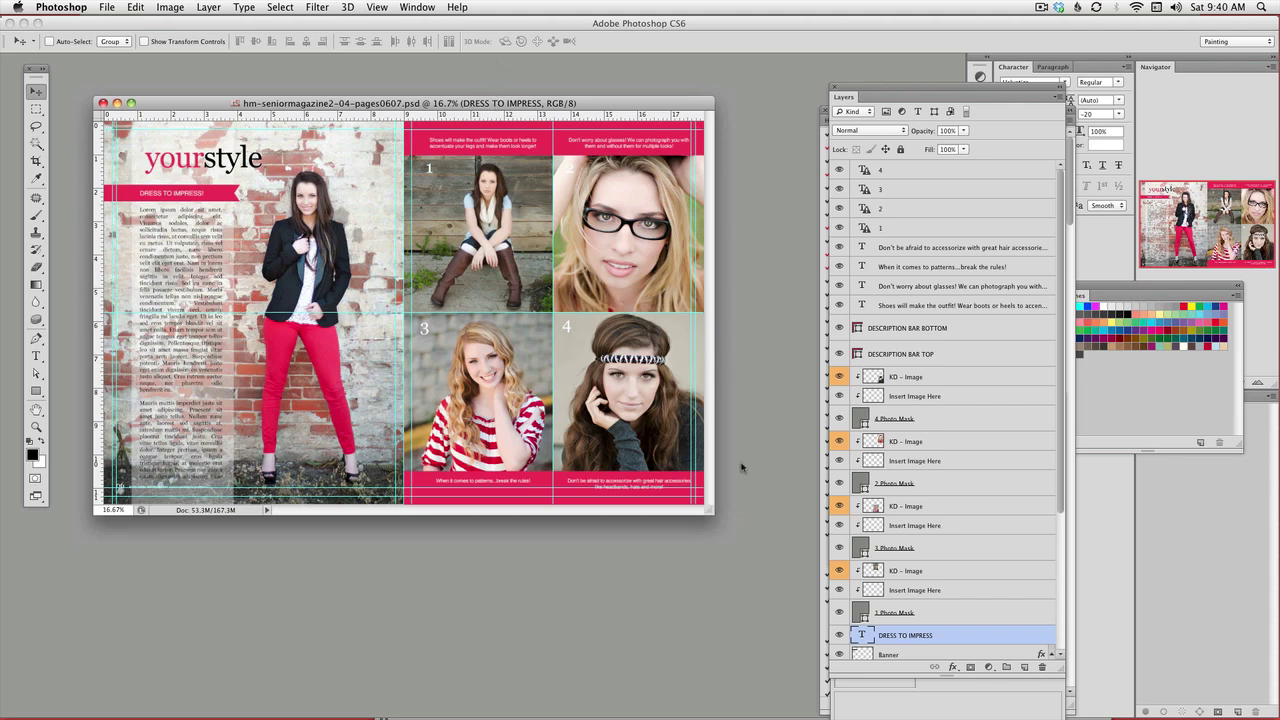
left_click_drag(710, 512, 767, 531)
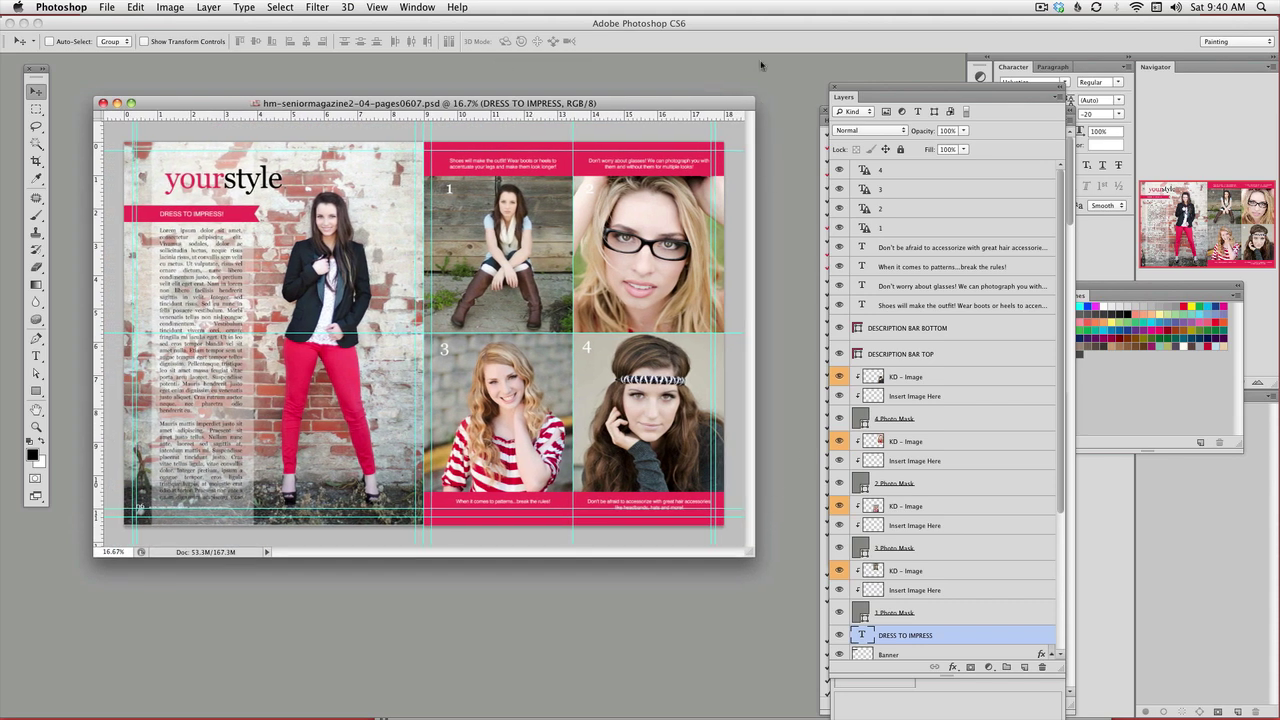
left_click_drag(612, 103, 610, 84)
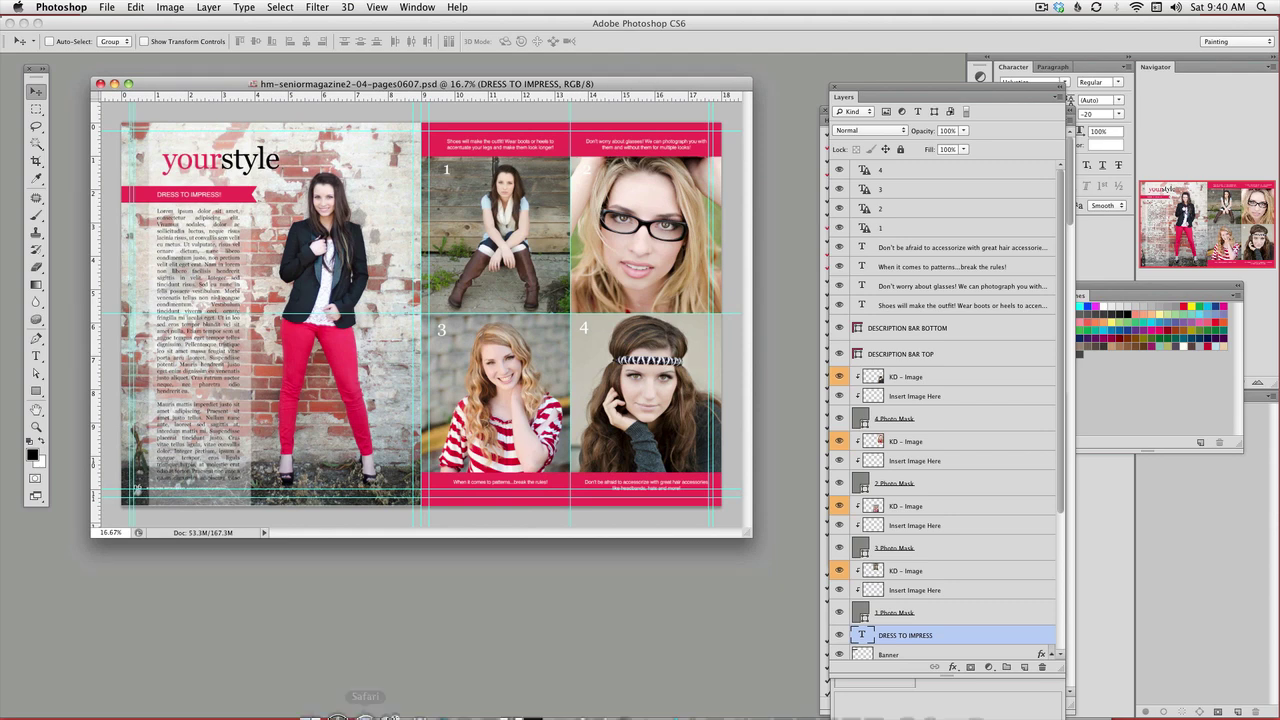
left_click(306, 700)
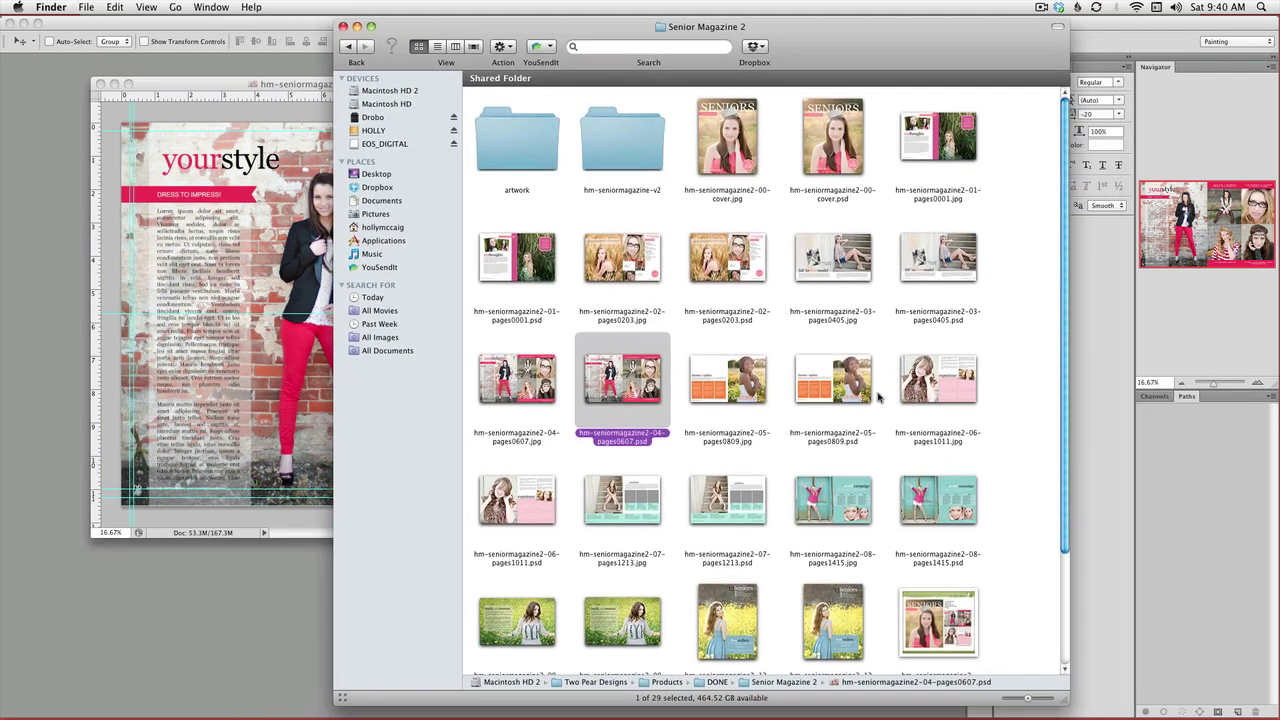
left_click(1022, 198)
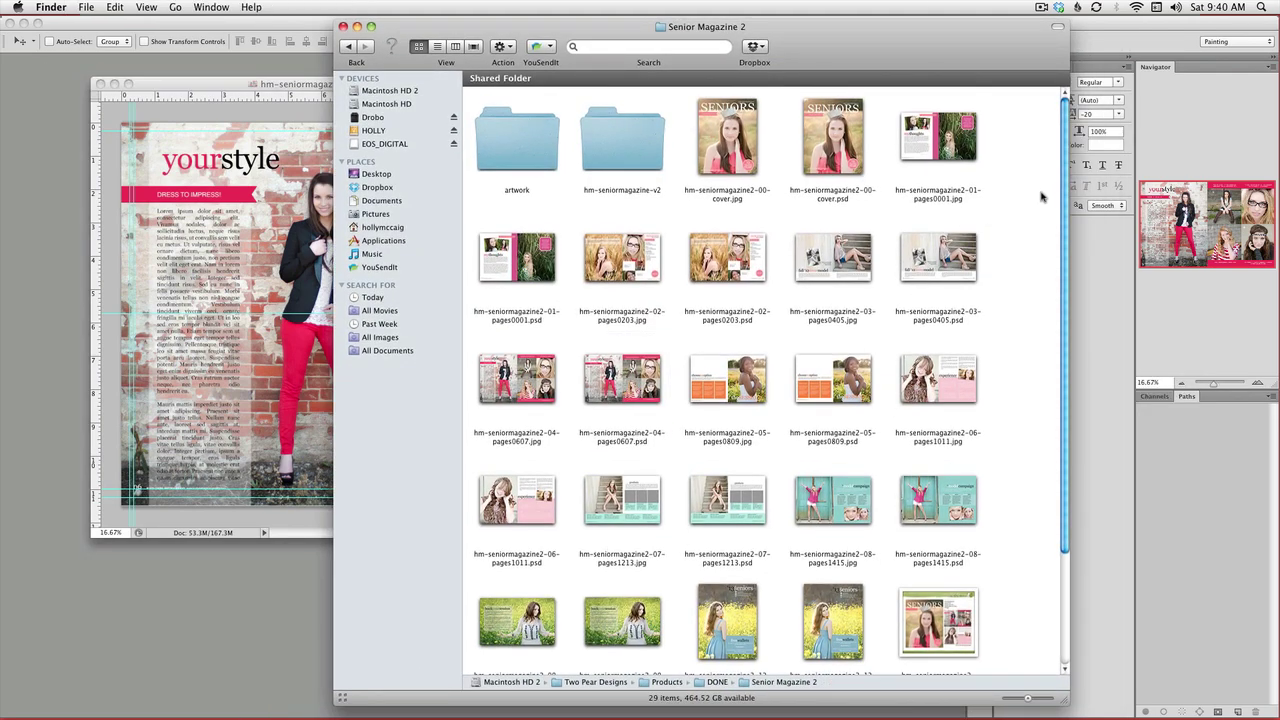
scroll(1014, 362, "down", 5)
scroll(1019, 361, "up", 5)
left_click_drag(975, 45, 997, 41)
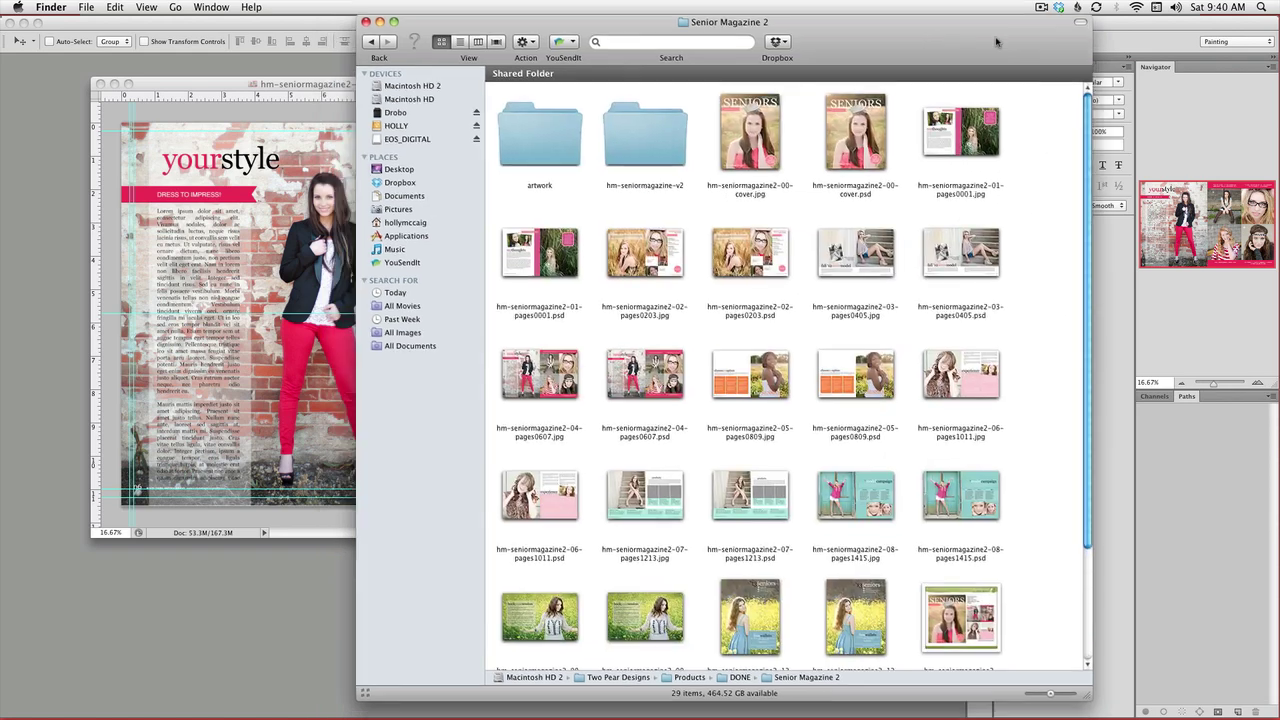
left_click_drag(777, 24, 887, 26)
mouse_move(965, 43)
left_mouse_down()
mouse_move(955, 48)
mouse_move(977, 47)
left_mouse_up()
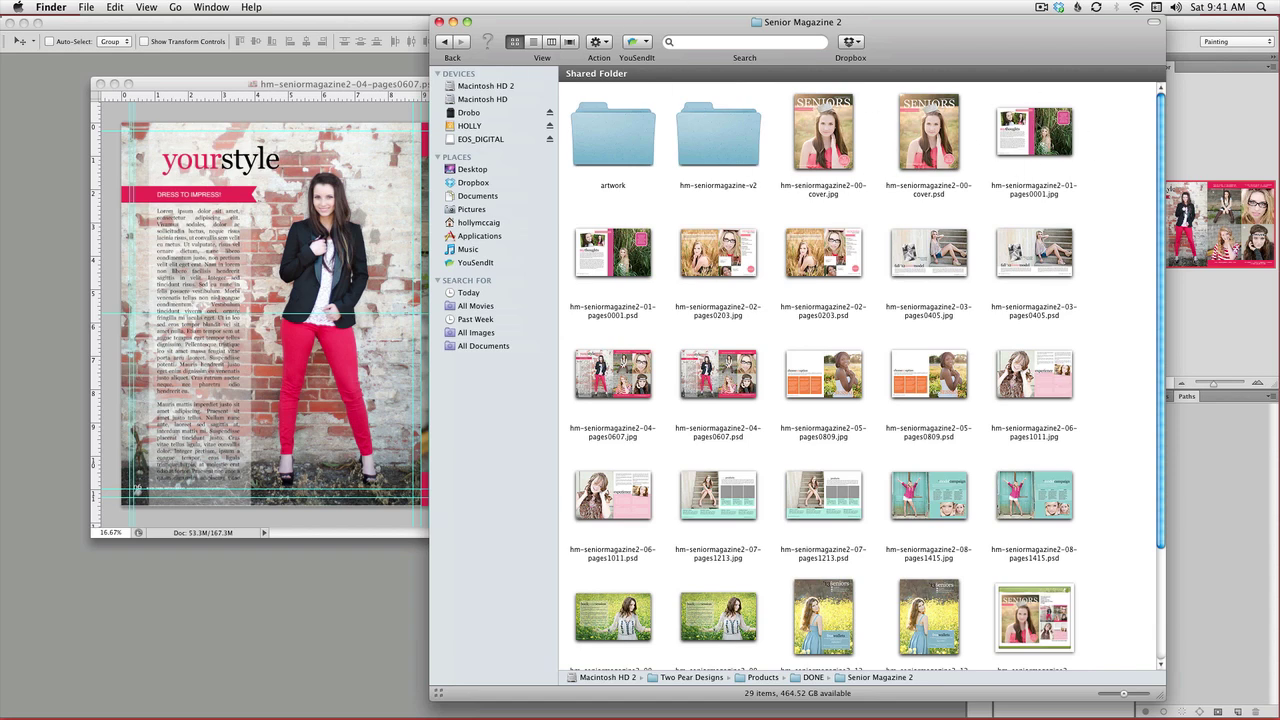
scroll(1152, 250, "down", 5)
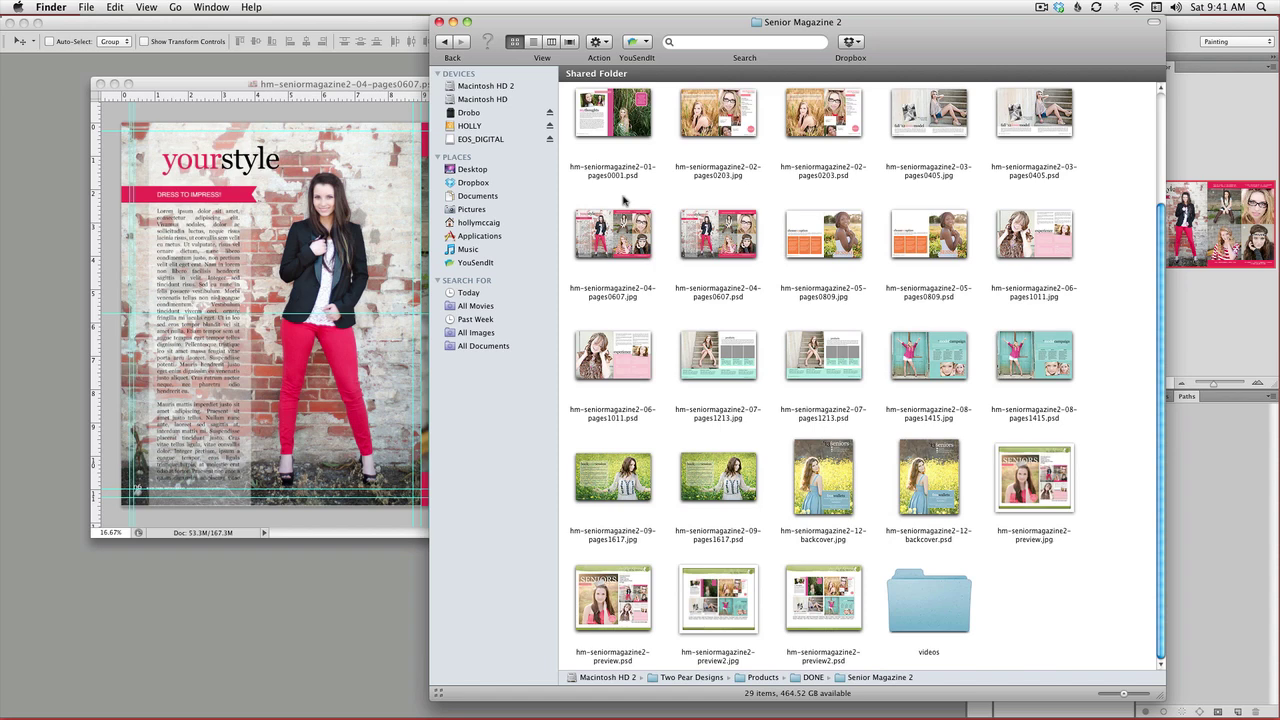
Step: Make the spread window slightly taller and flatten all layers into one Background layer
left_click(399, 93)
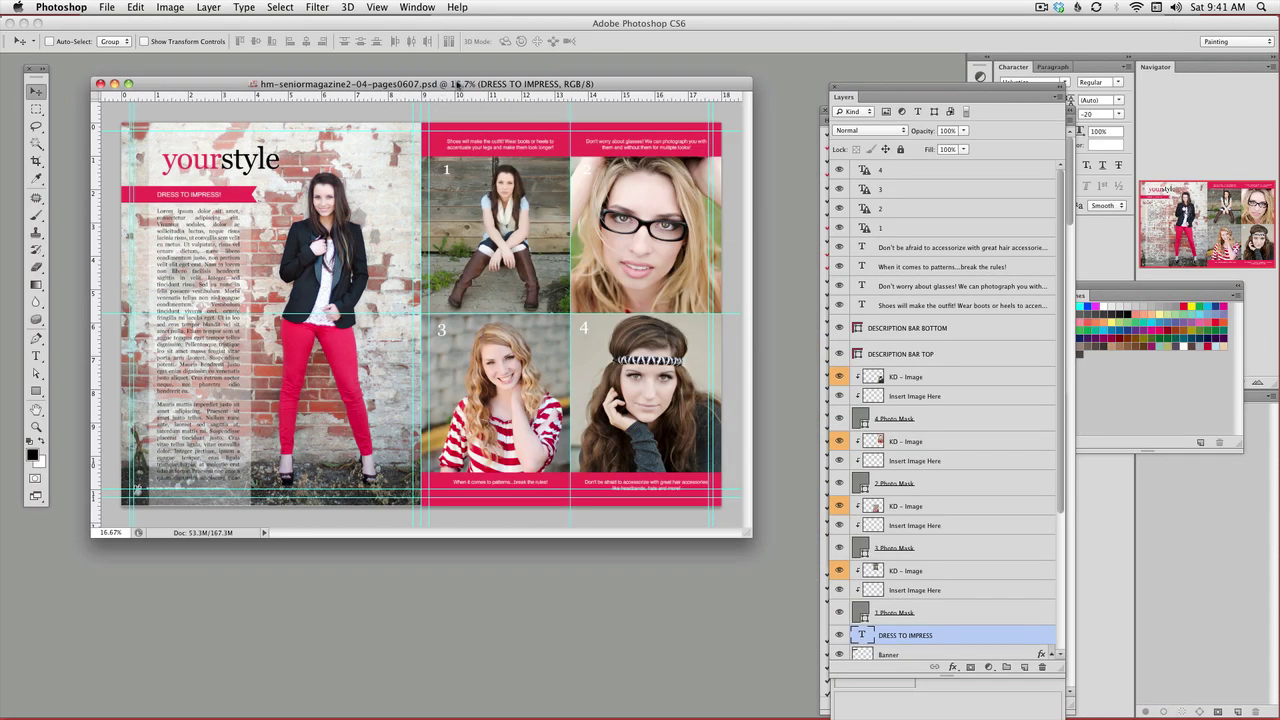
left_click_drag(748, 537, 773, 587)
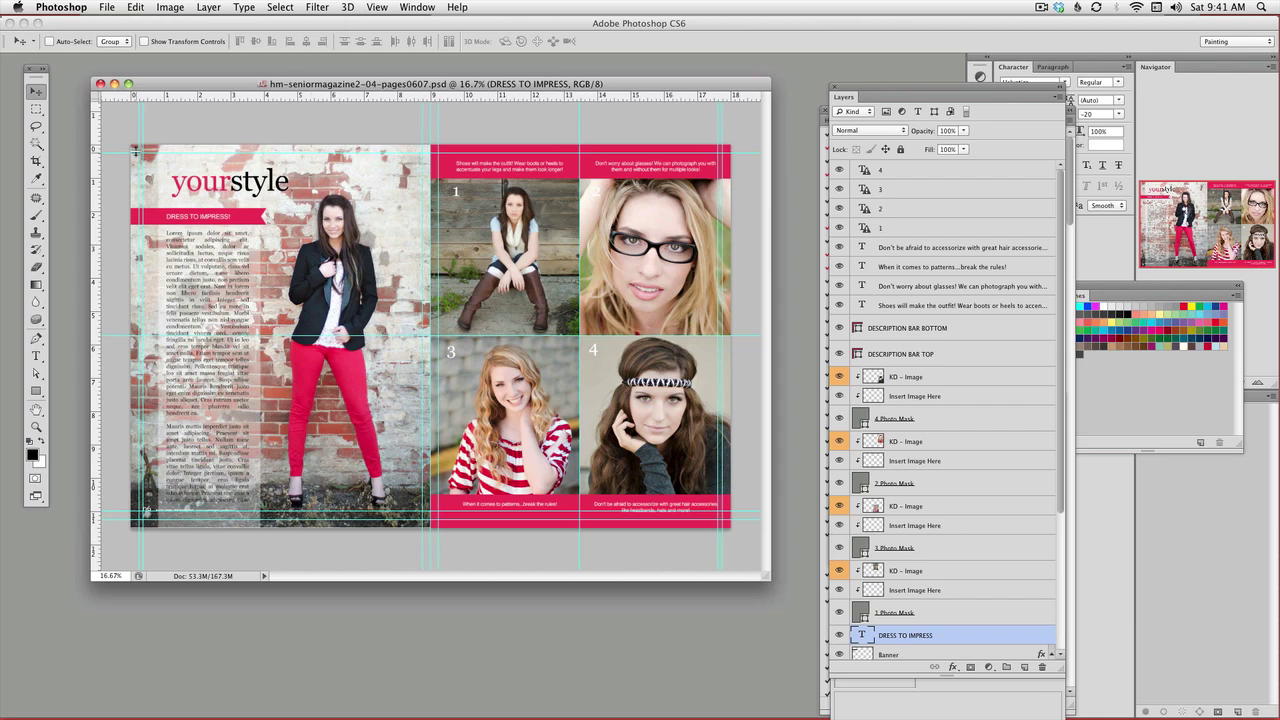
left_click_drag(490, 84, 497, 76)
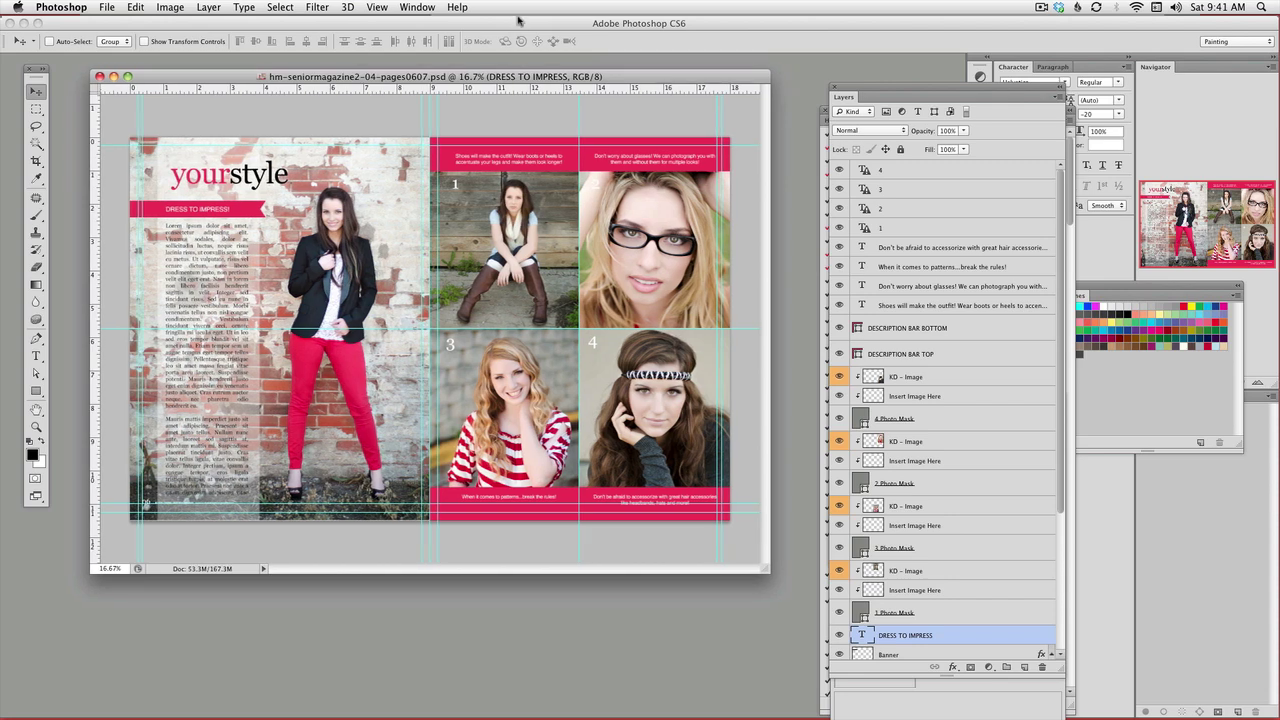
key("super+shift+e")
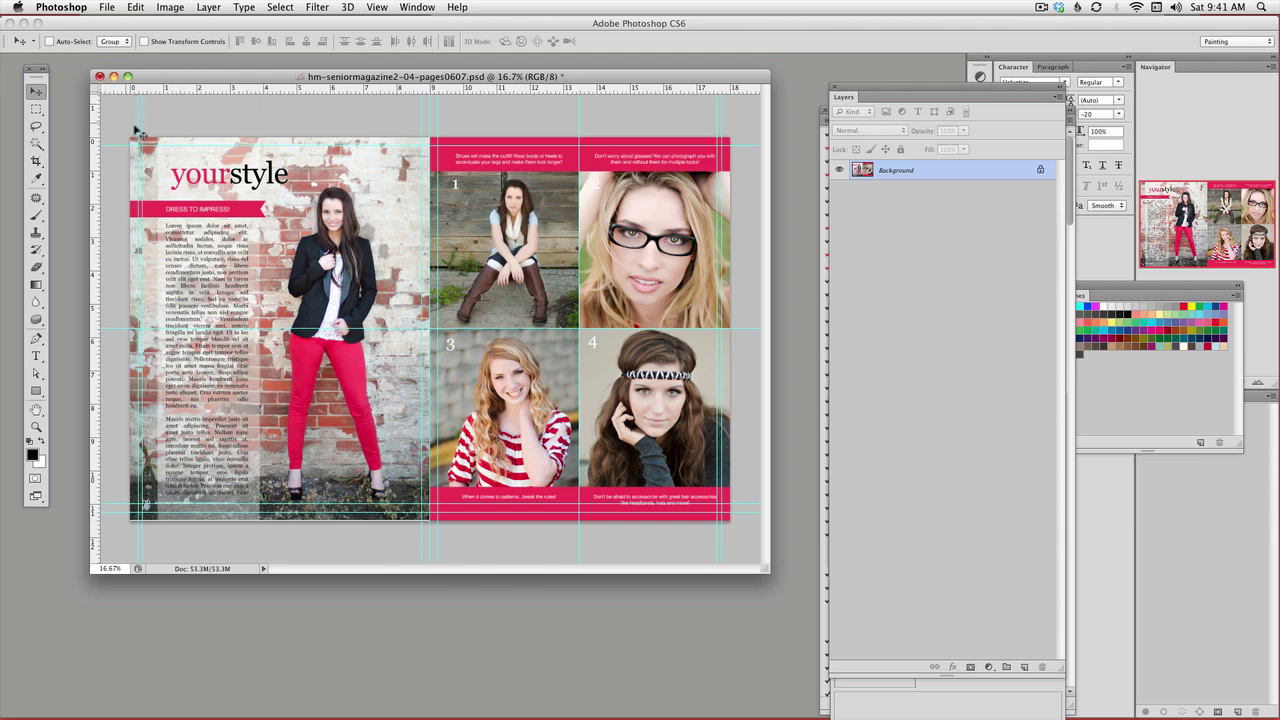
Step: Close the spread without saving, then open the pages0607 JPG from Finder and enlarge its window
left_click(99, 77)
left_click(594, 251)
mouse_move(338, 714)
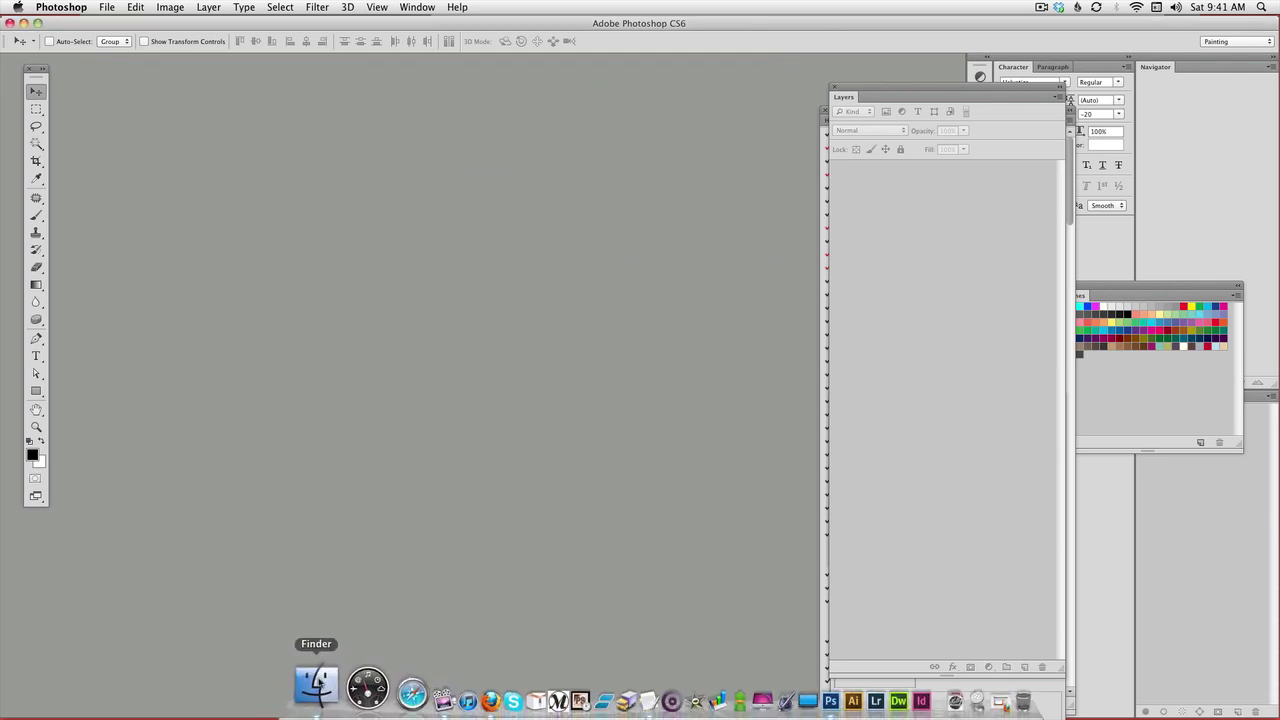
left_click(314, 690)
double_click(595, 247)
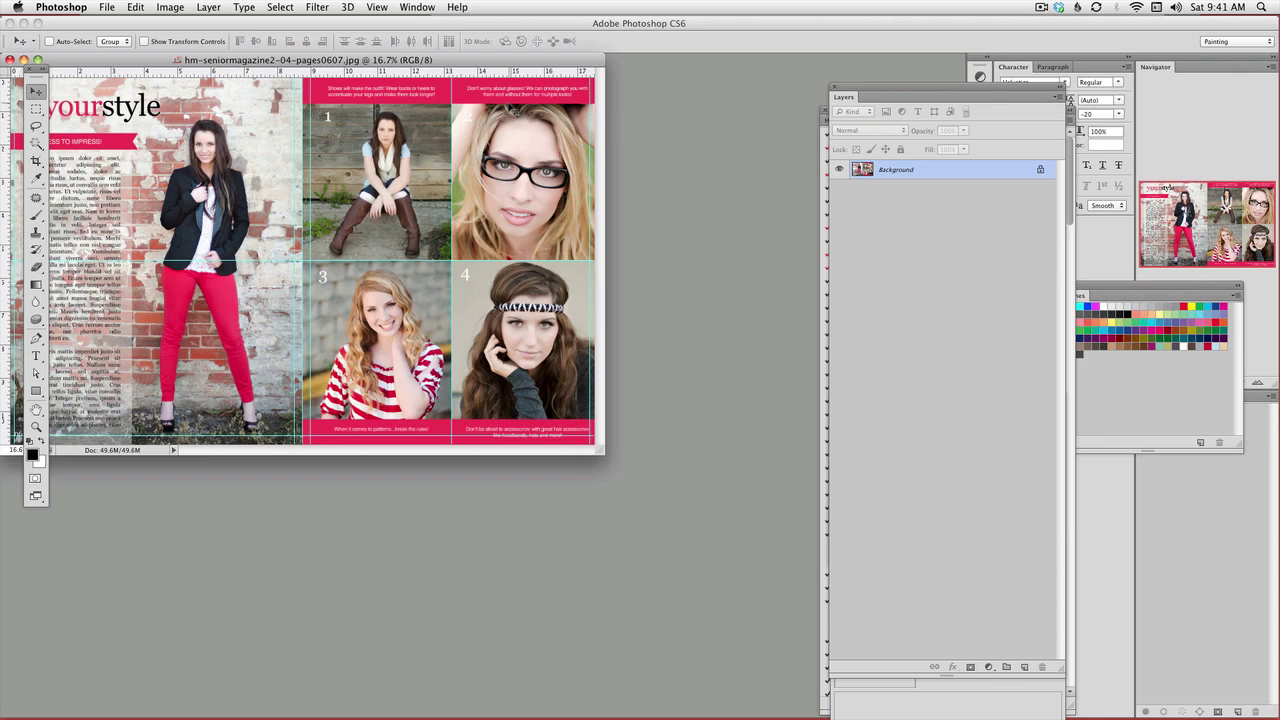
left_click_drag(527, 67, 567, 111)
left_click_drag(645, 498, 702, 555)
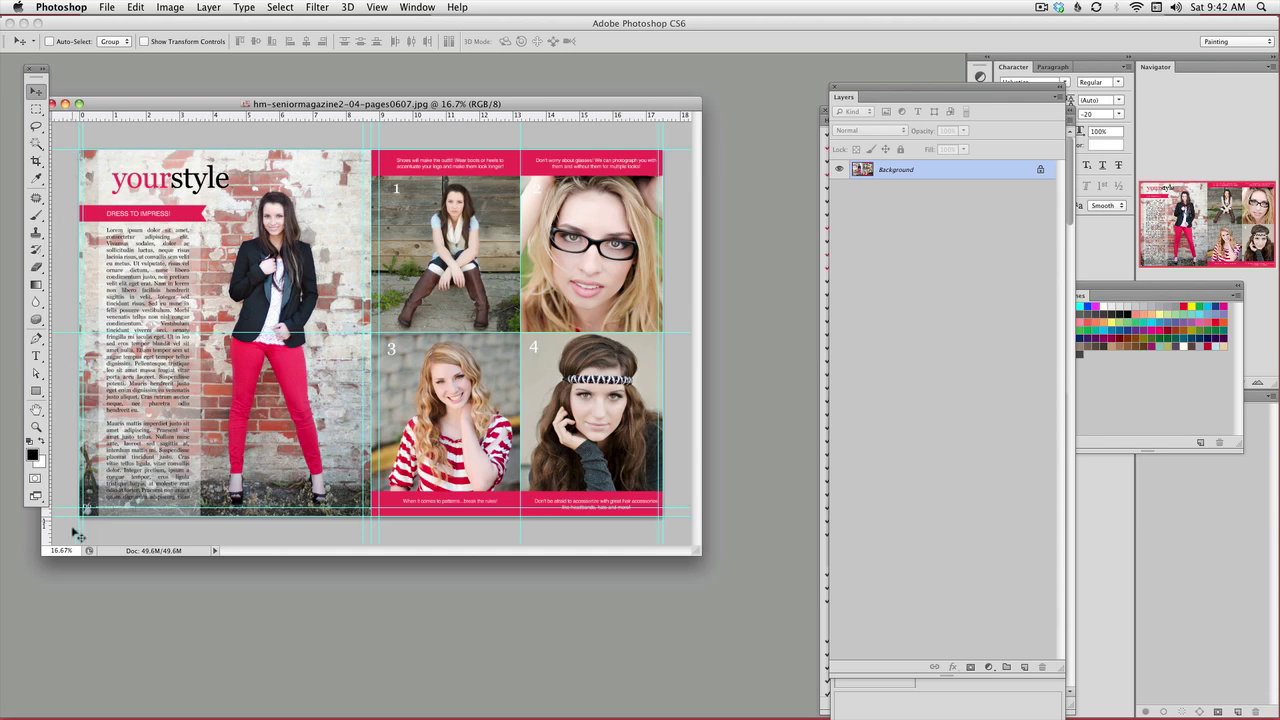
Step: Open the layered PSD version too, skip updating its text layers, and flatten it into Background
left_click(322, 695)
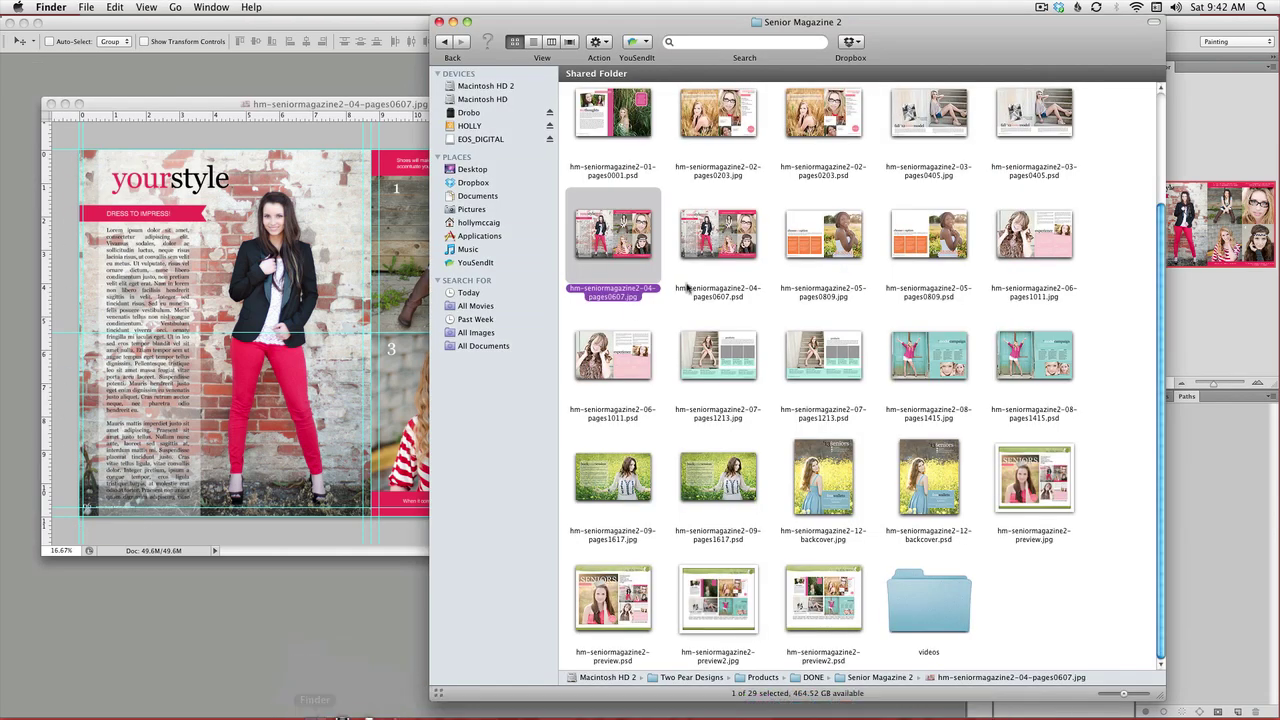
key("super+o")
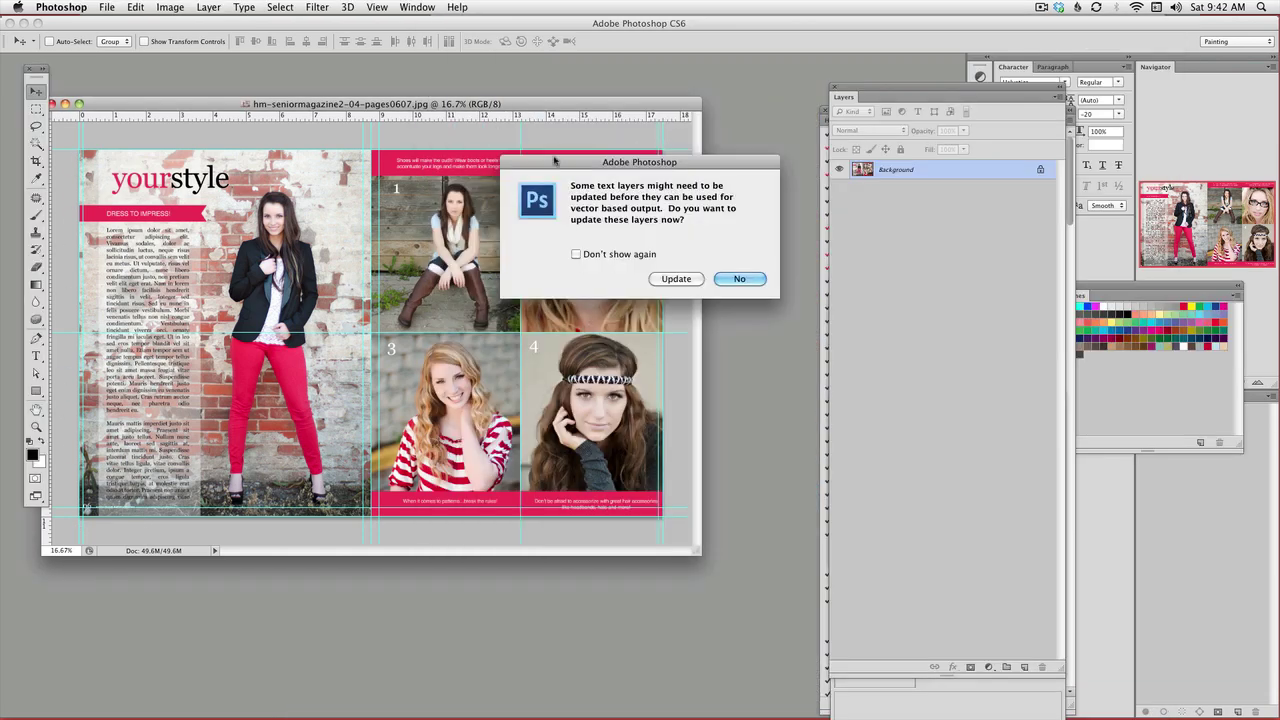
left_click(735, 279)
left_click_drag(528, 104, 635, 184)
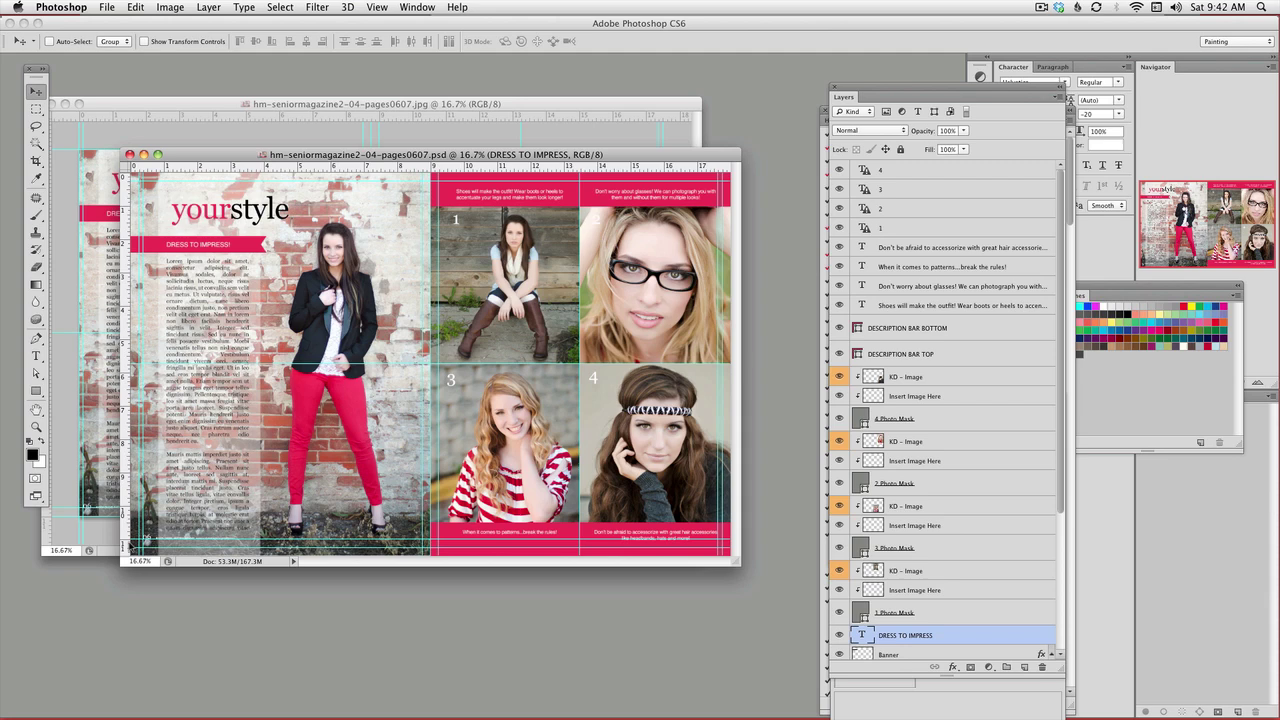
left_click(390, 108)
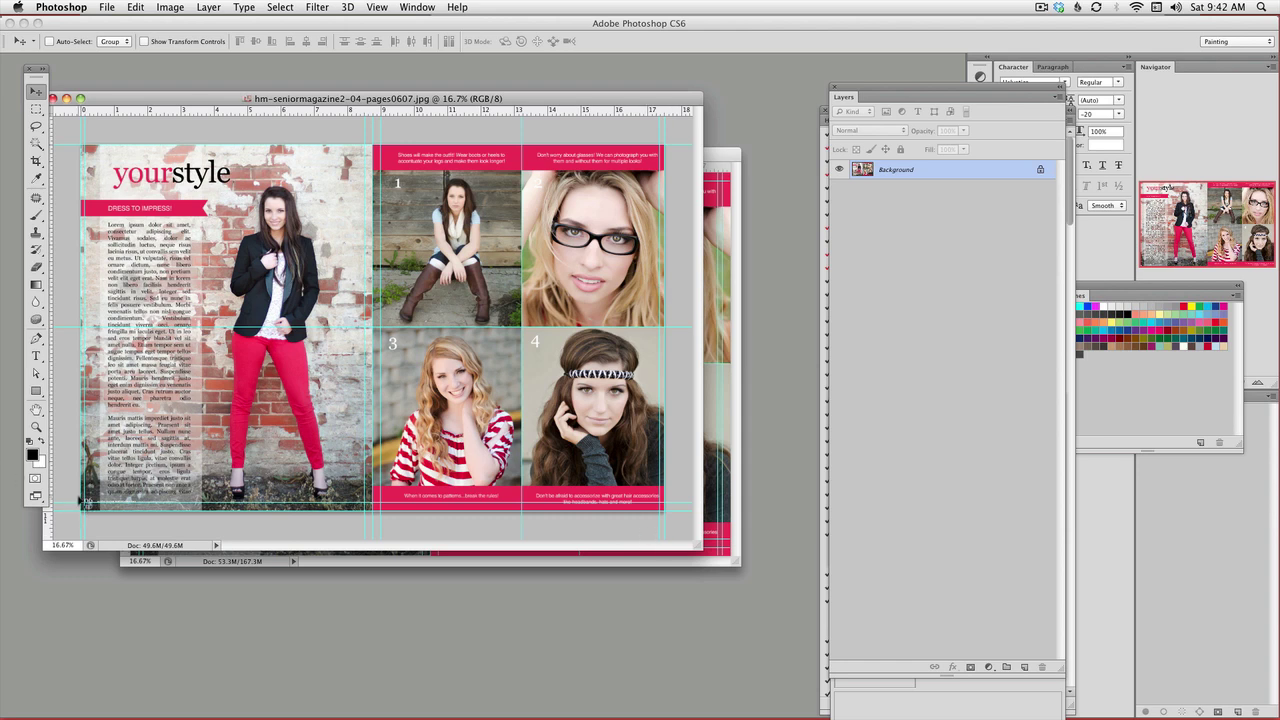
left_click(713, 155)
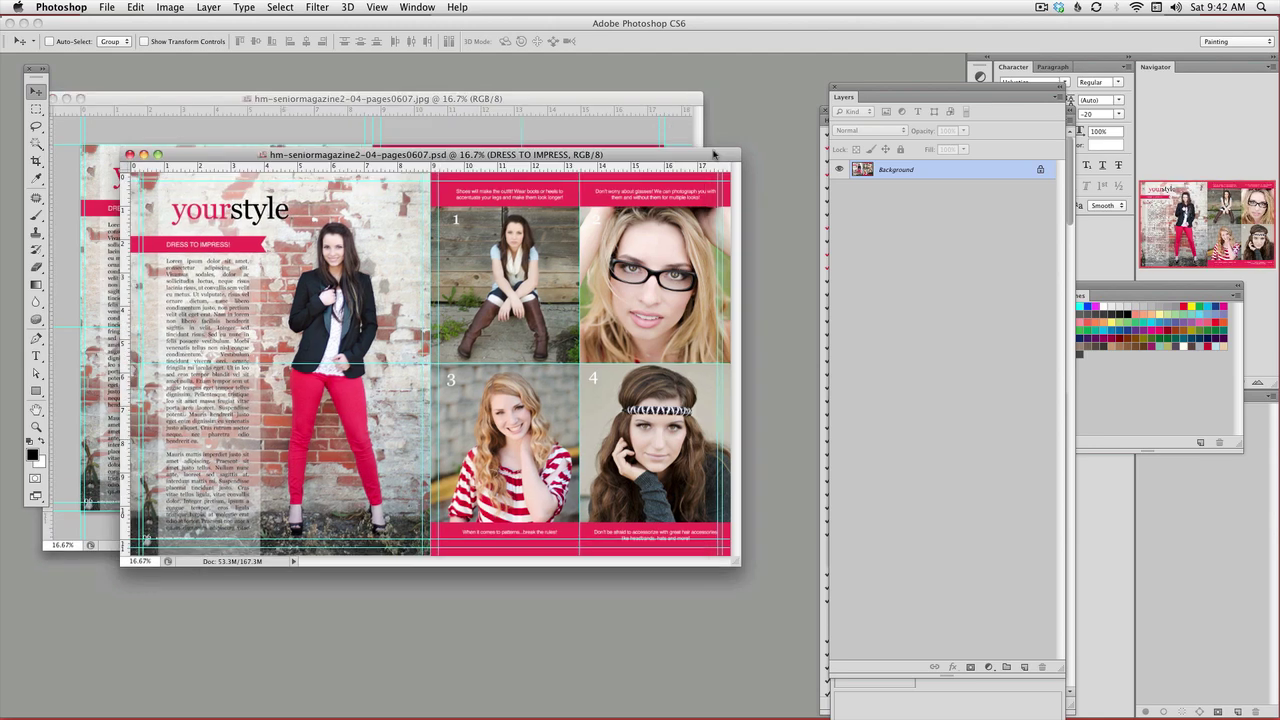
left_click_drag(713, 155, 705, 129)
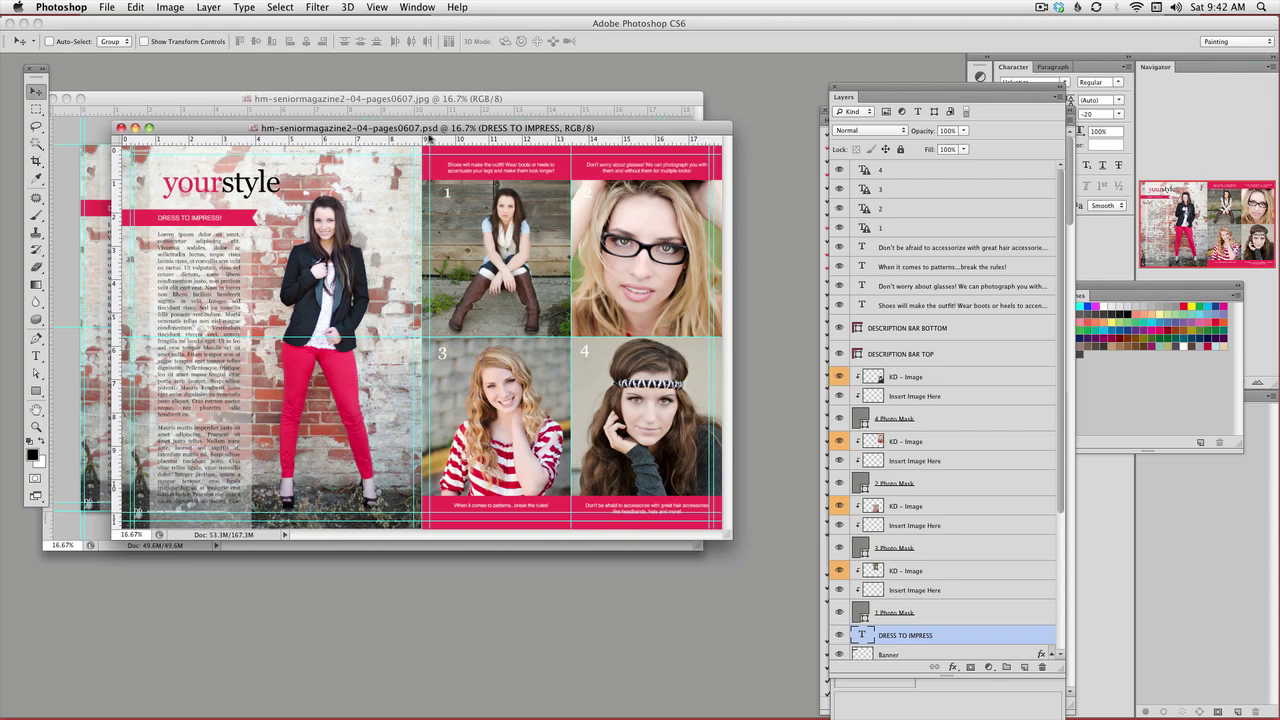
key("super+shift+e")
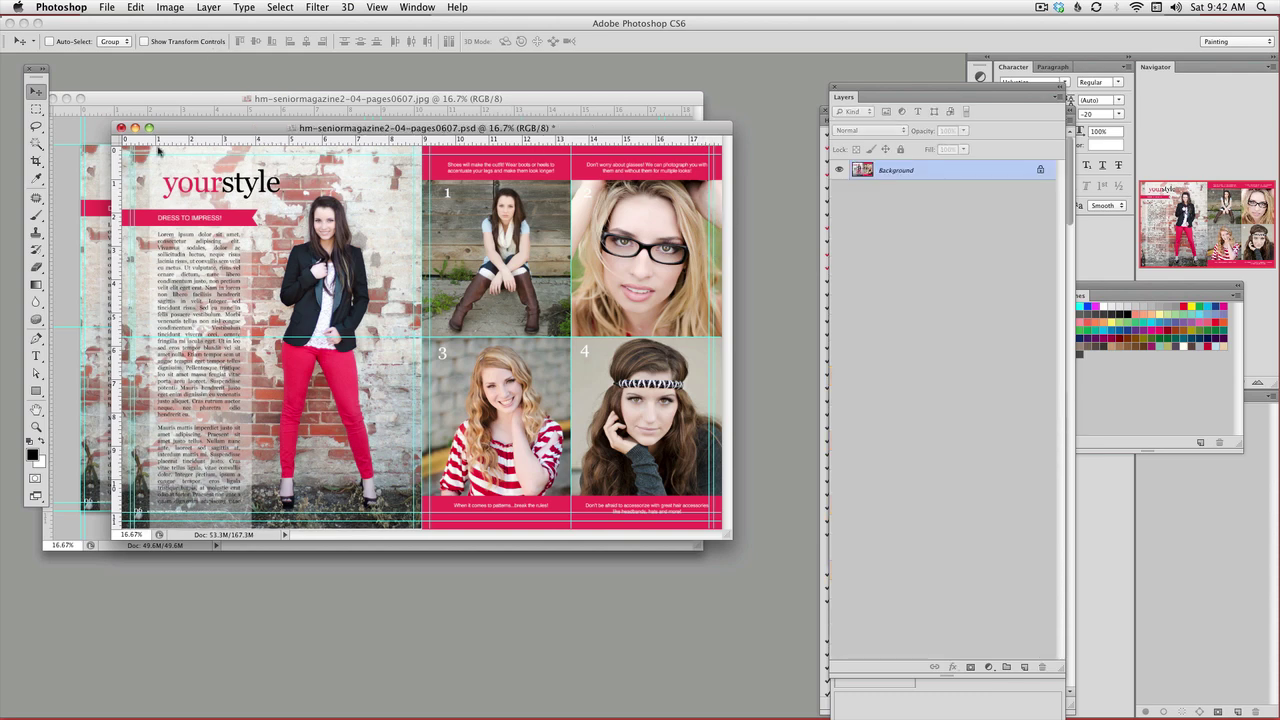
left_click(36, 108)
Step: Crop the flattened PSD to a rectangle covering the spread, then close it
left_click_drag(727, 538, 780, 598)
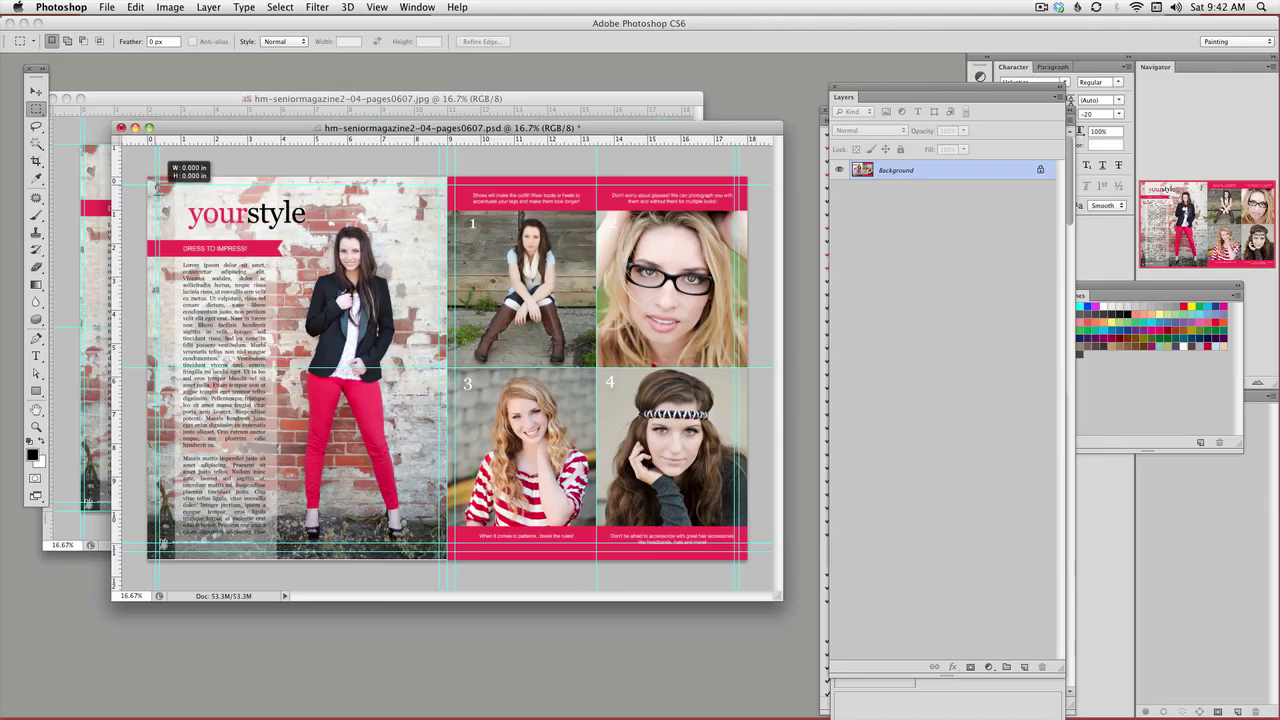
left_click_drag(150, 182, 748, 551)
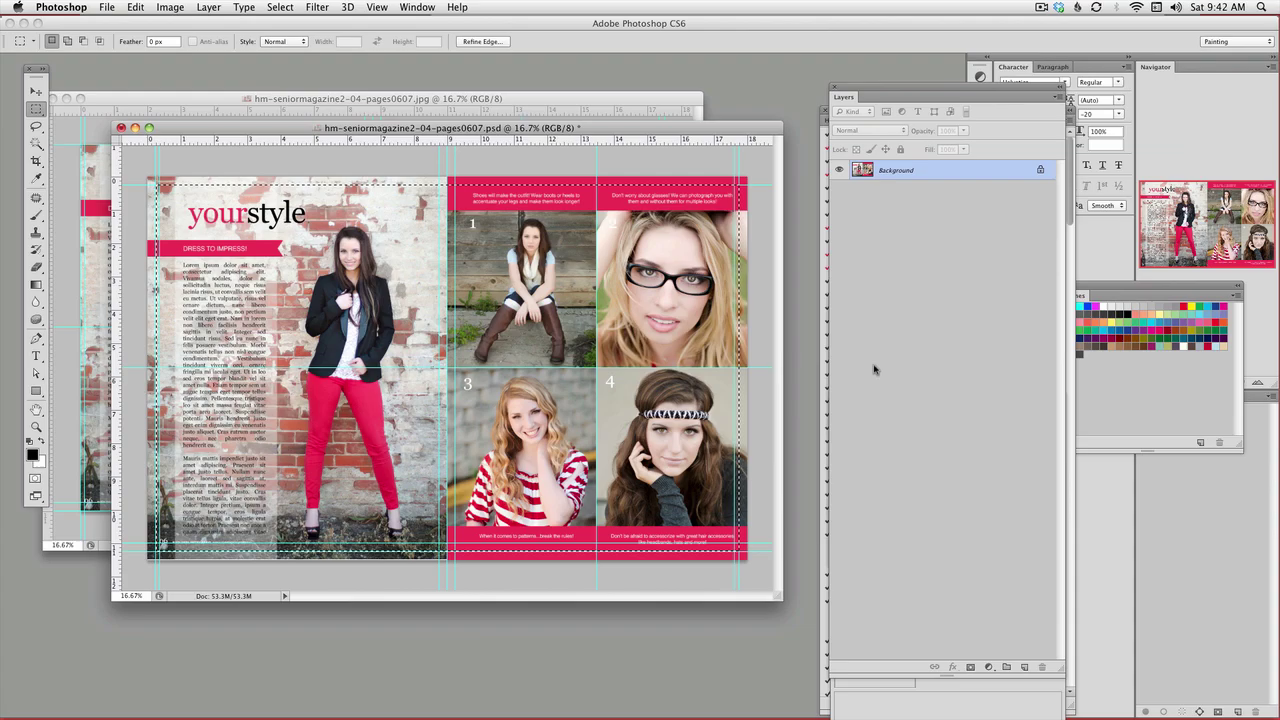
left_click(170, 7)
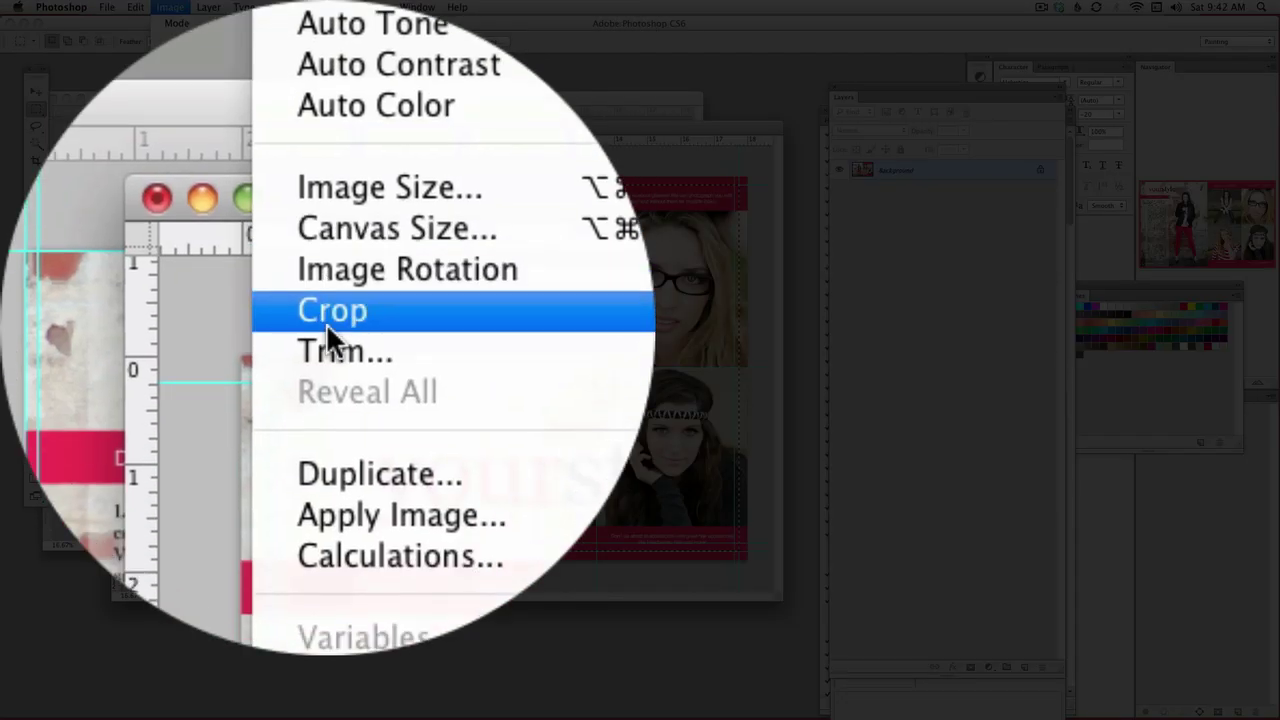
left_click(326, 318)
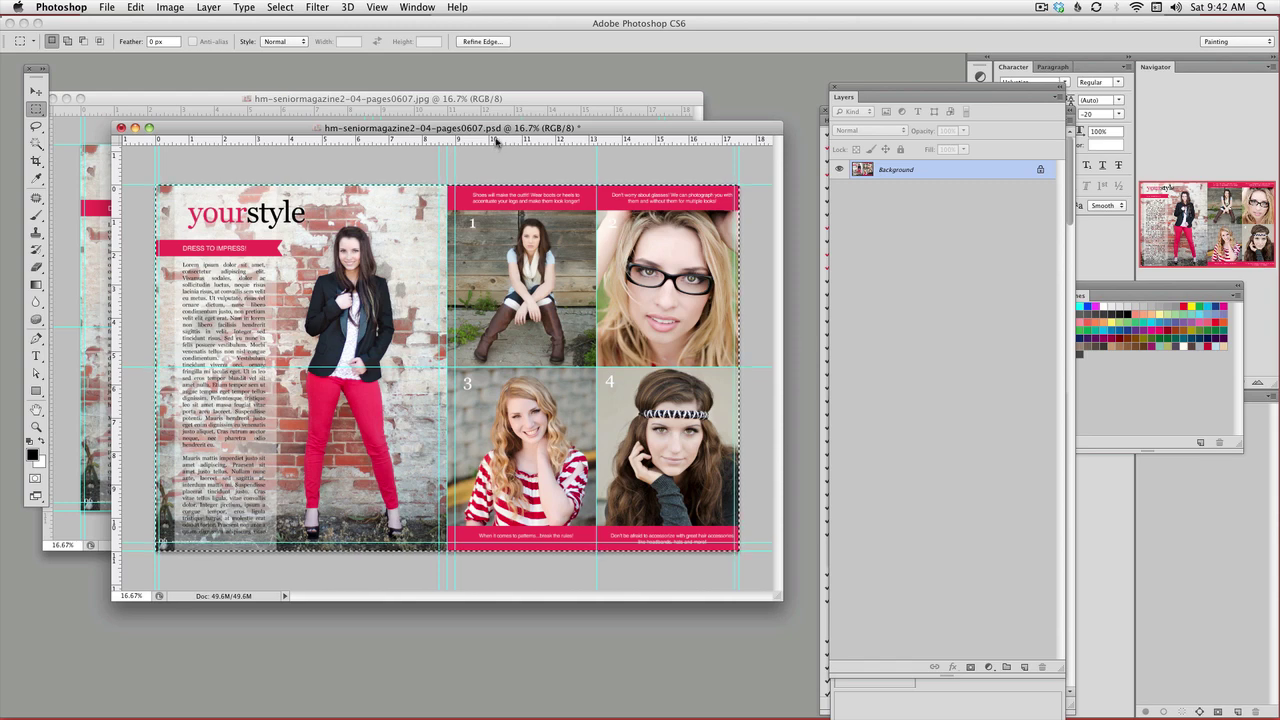
key("super+w")
key("Return")
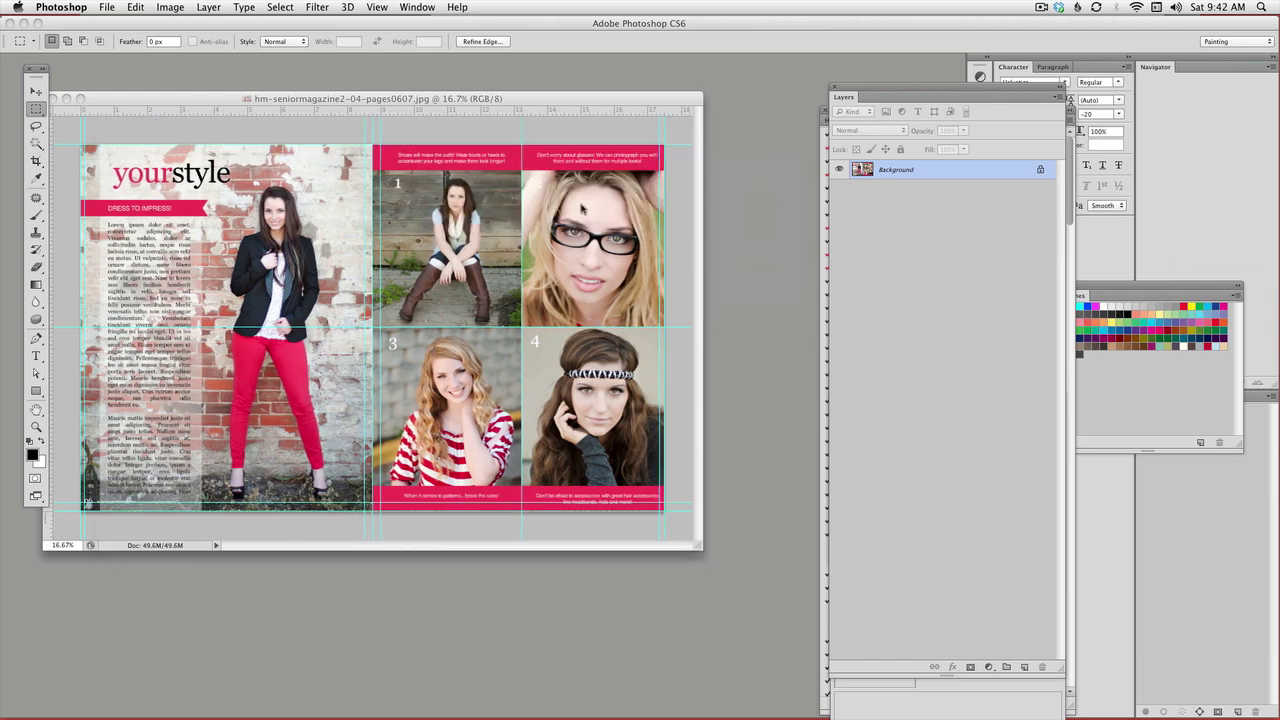
Step: Remove a guide, enlarge the JPG window, and crop the spread to its left page
left_click_drag(541, 106, 540, 66)
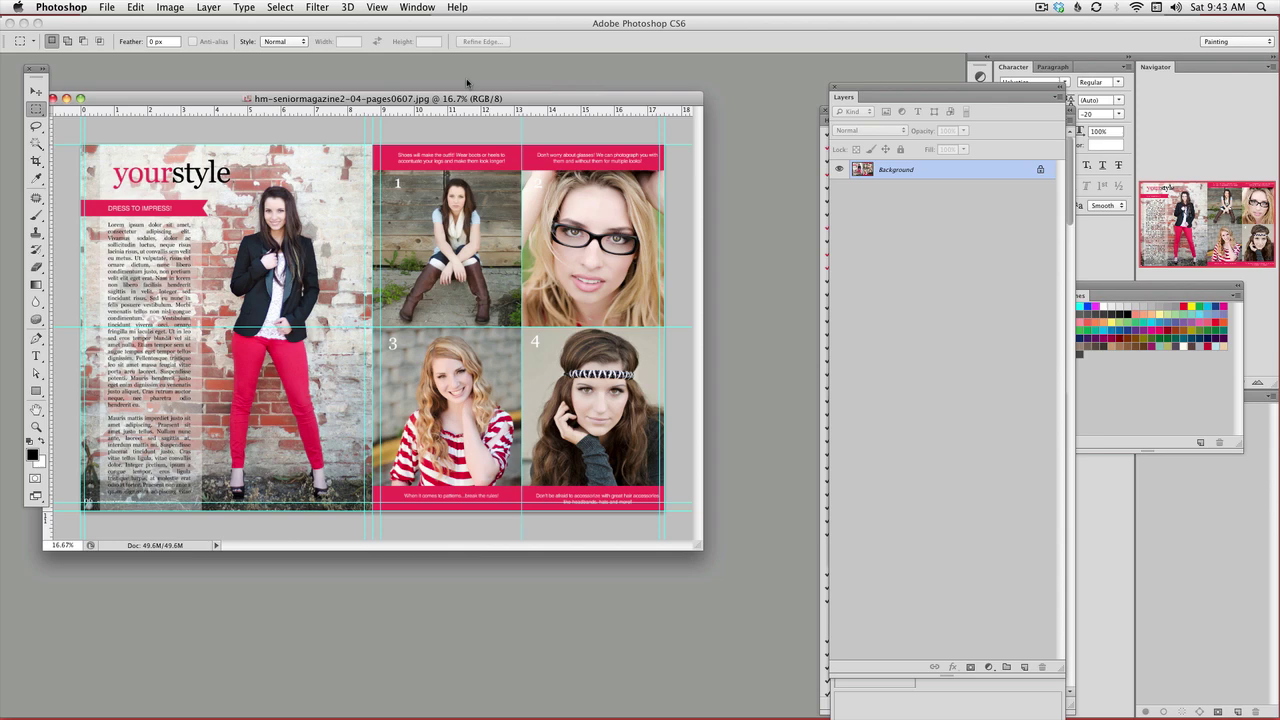
mouse_move(620, 98)
left_mouse_down()
mouse_move(690, 108)
mouse_move(642, 95)
left_mouse_up()
left_click_drag(724, 545, 775, 583)
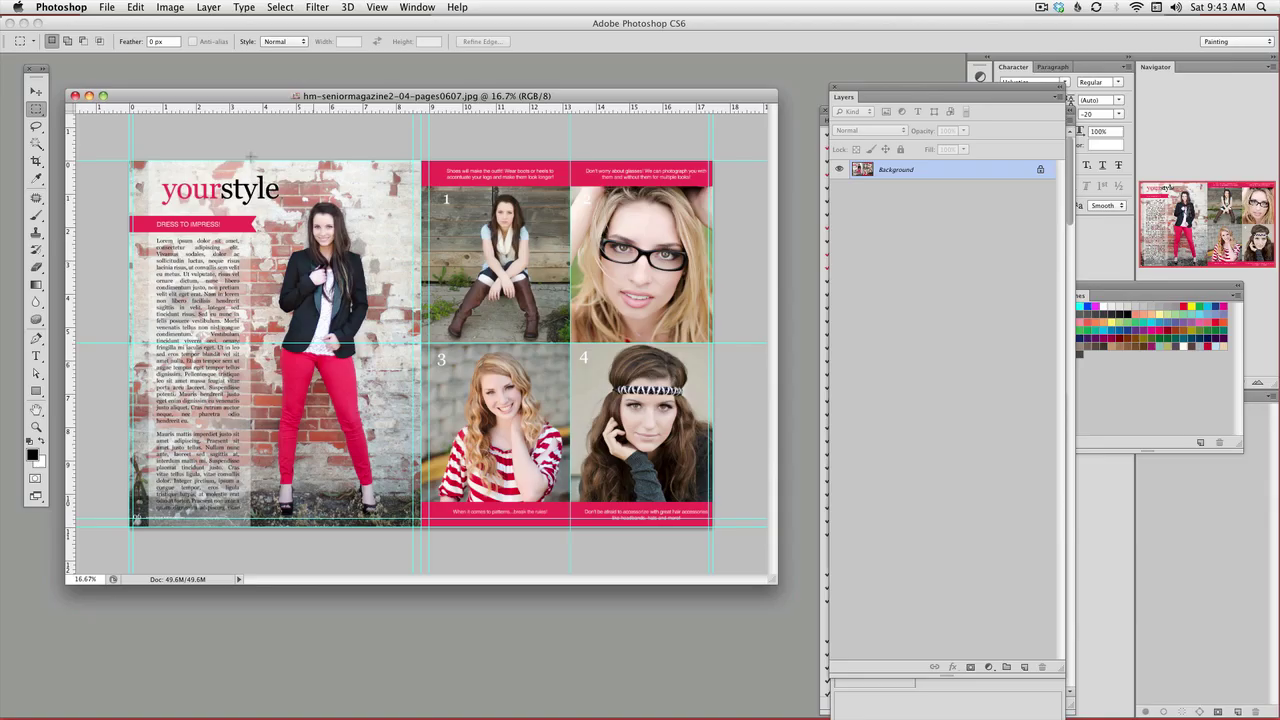
left_click_drag(340, 355, 415, 551)
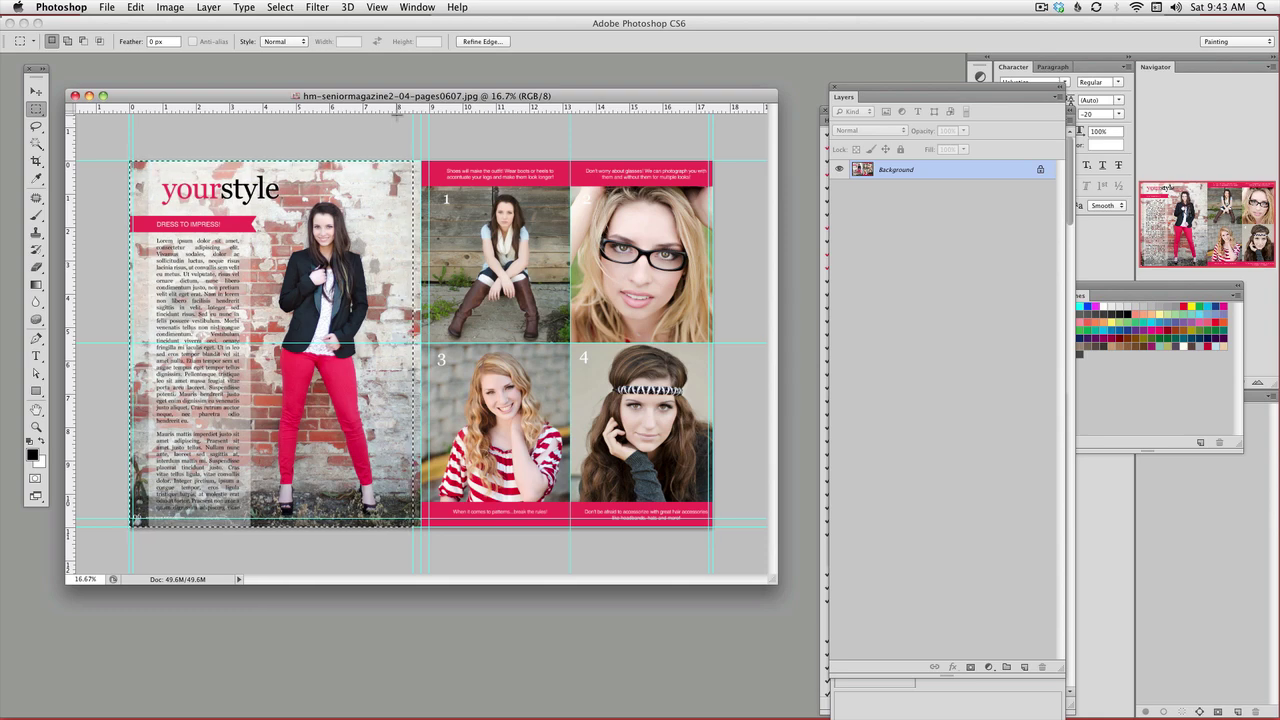
left_click(170, 7)
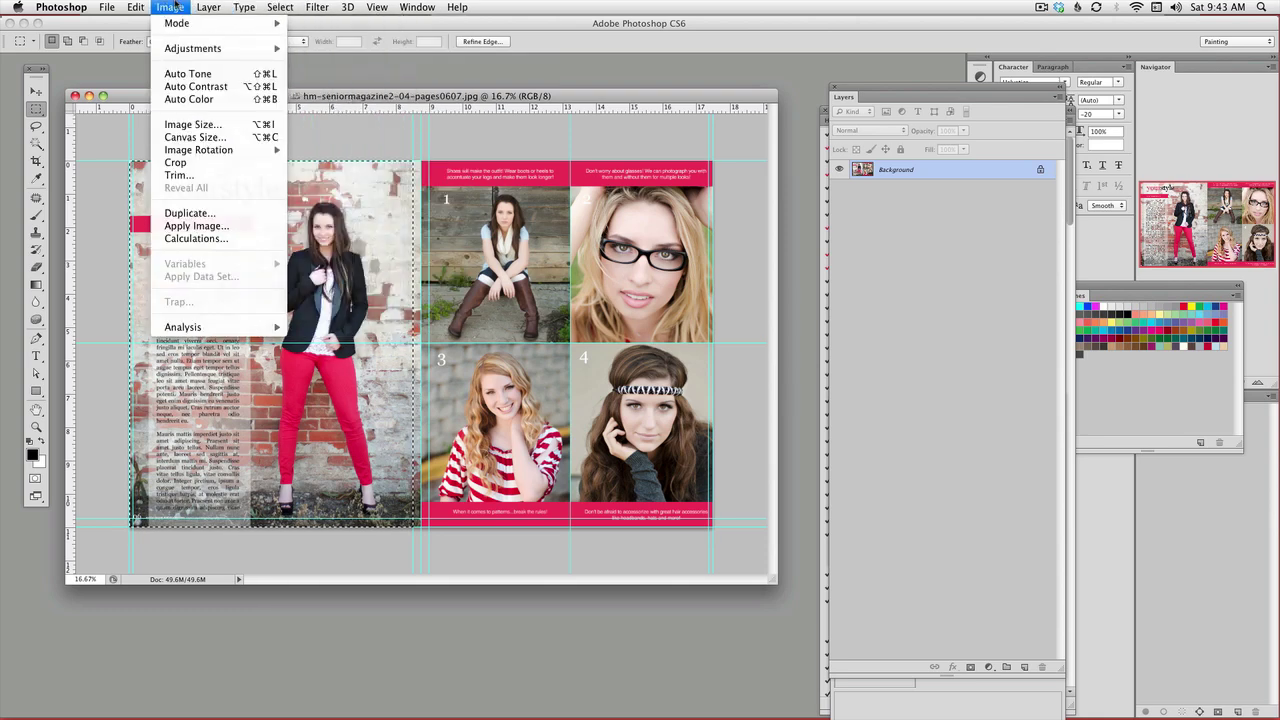
left_click(178, 162)
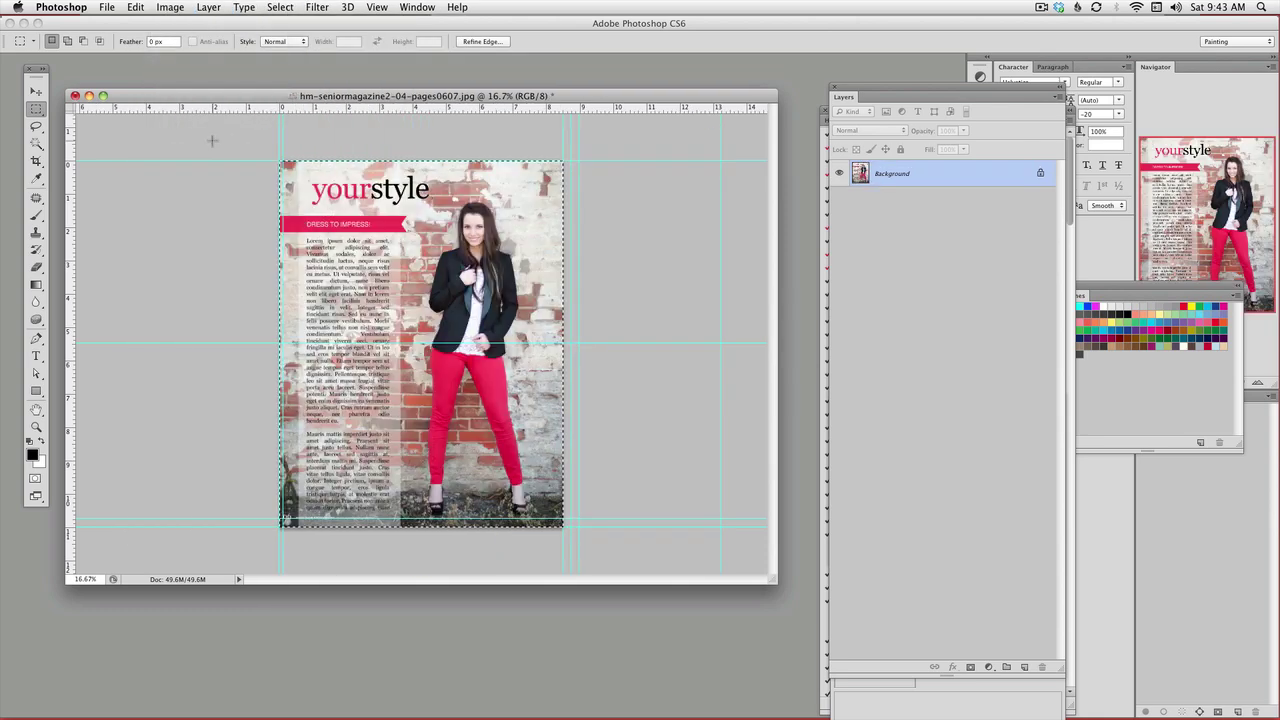
Step: Save the left page as hm-seniormagazine2-04-pages06.jpg, accepting the JPEG options
left_click(107, 8)
left_click(134, 162)
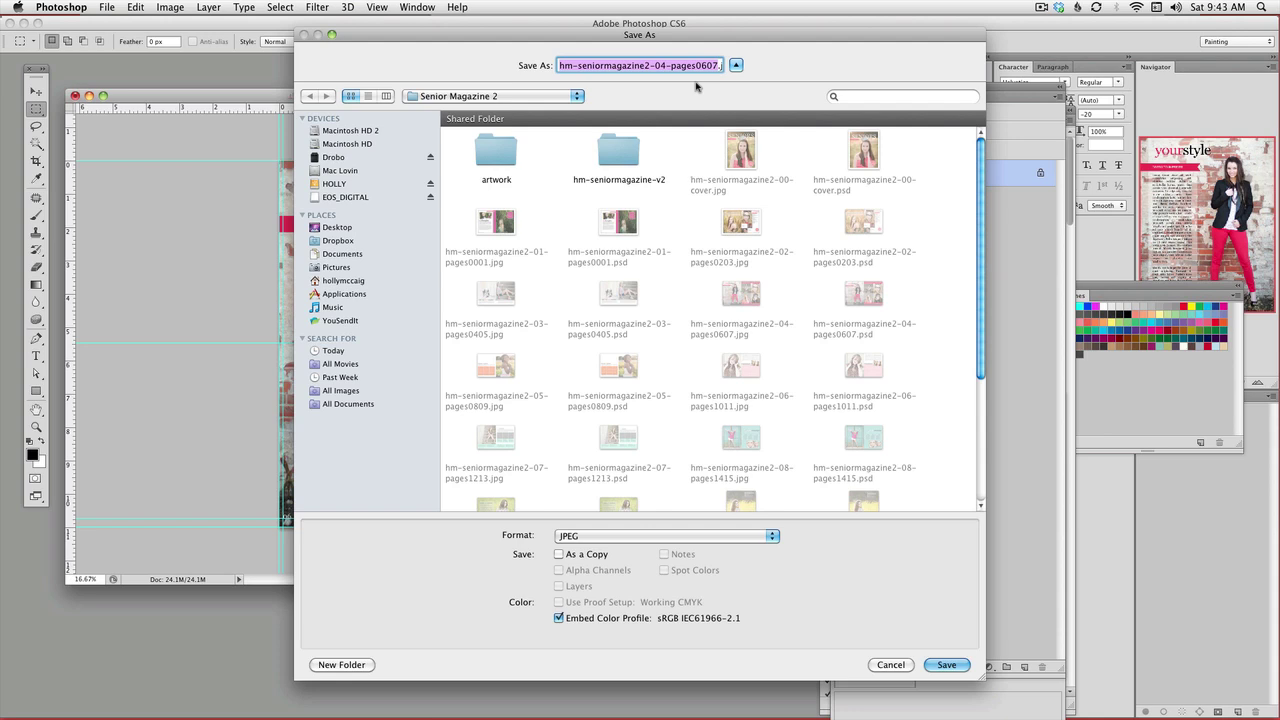
left_click_drag(702, 65, 719, 65)
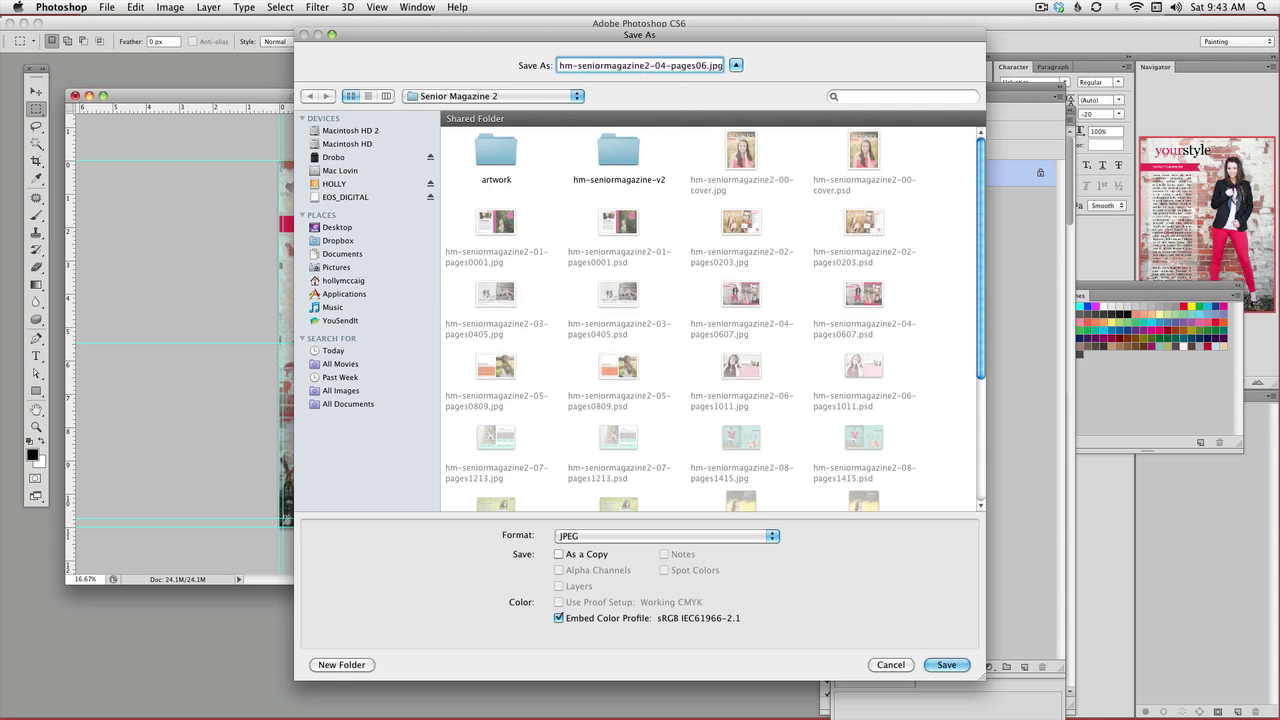
key("Return")
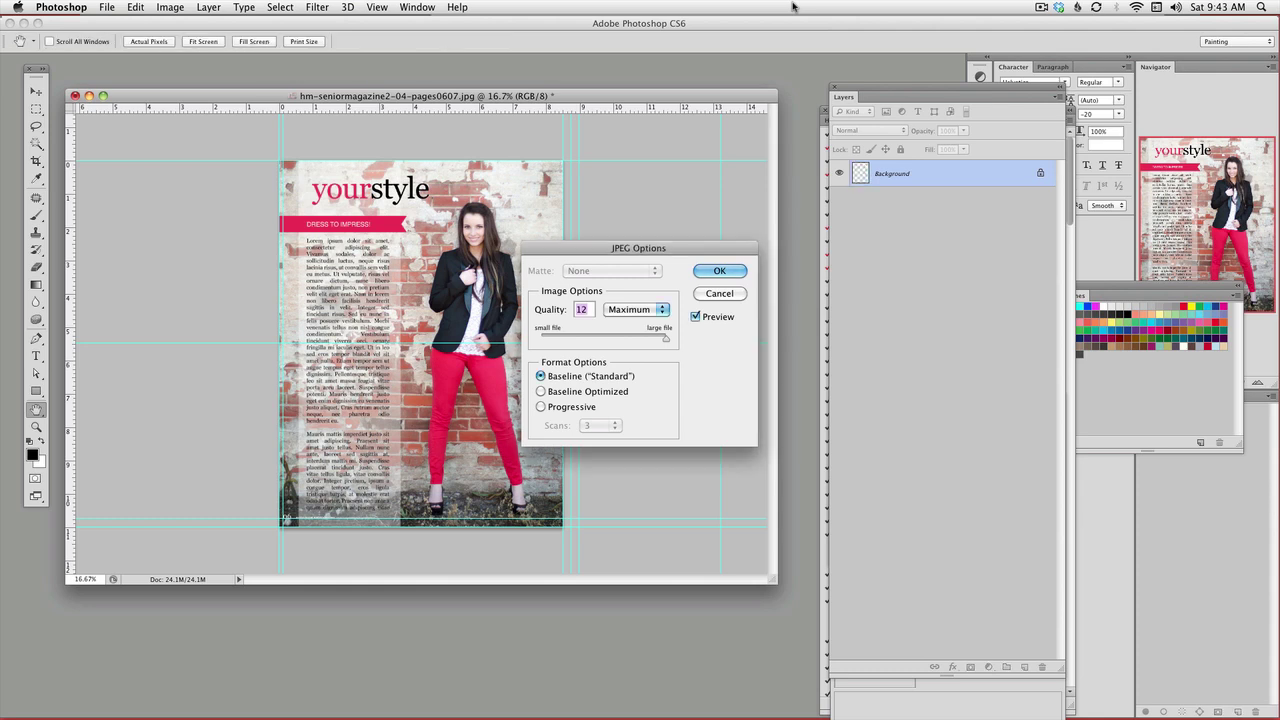
key("Return")
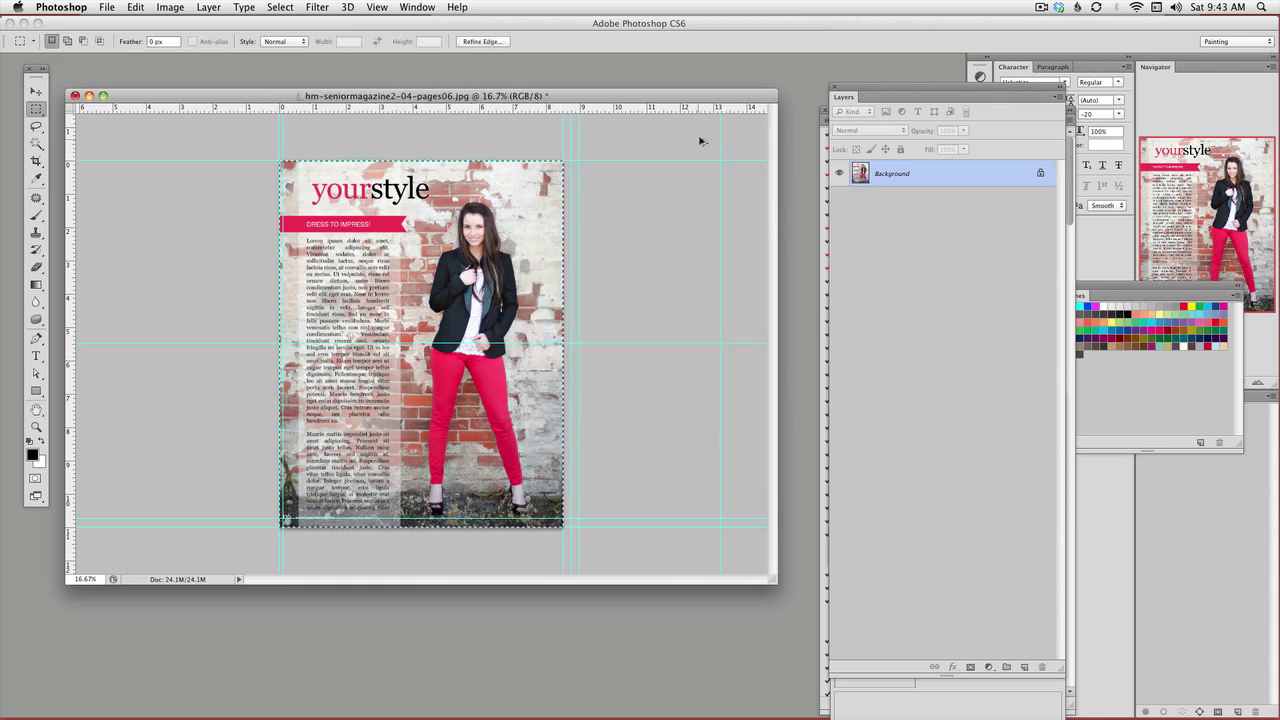
Step: Crop the spread down to its four-photo right page
left_click_drag(440, 157, 729, 537)
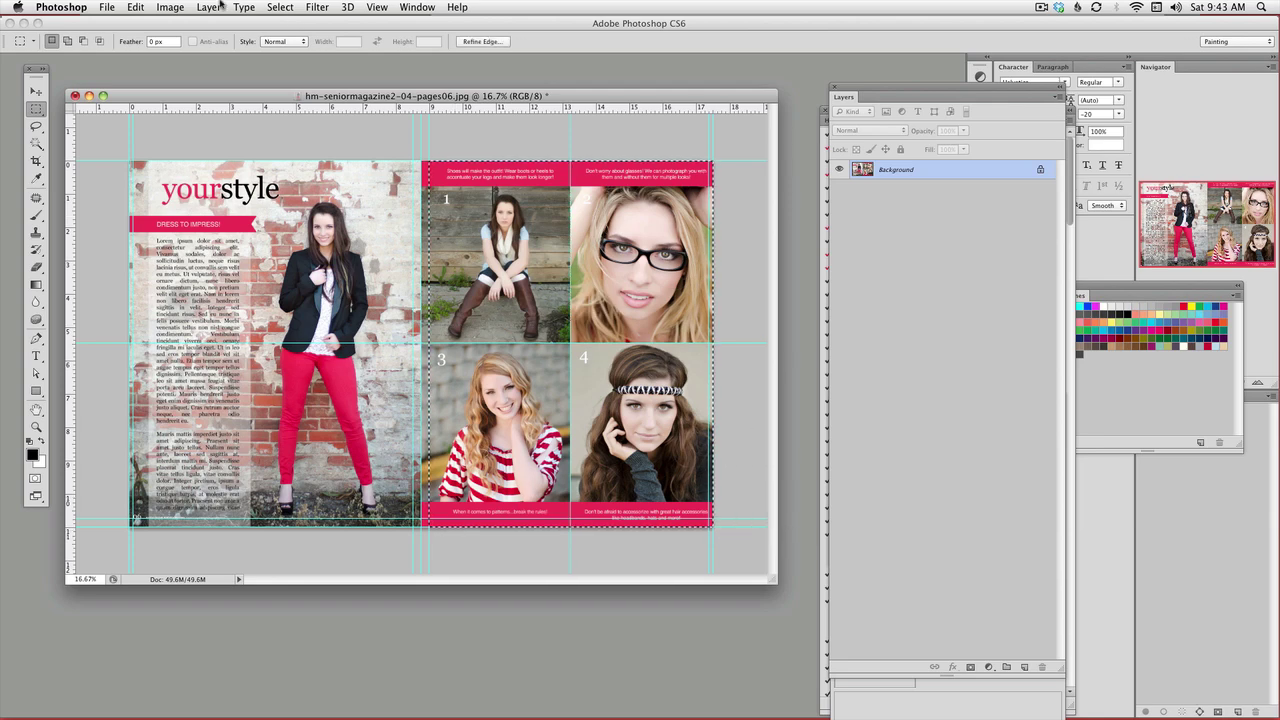
left_click(170, 7)
left_click(178, 159)
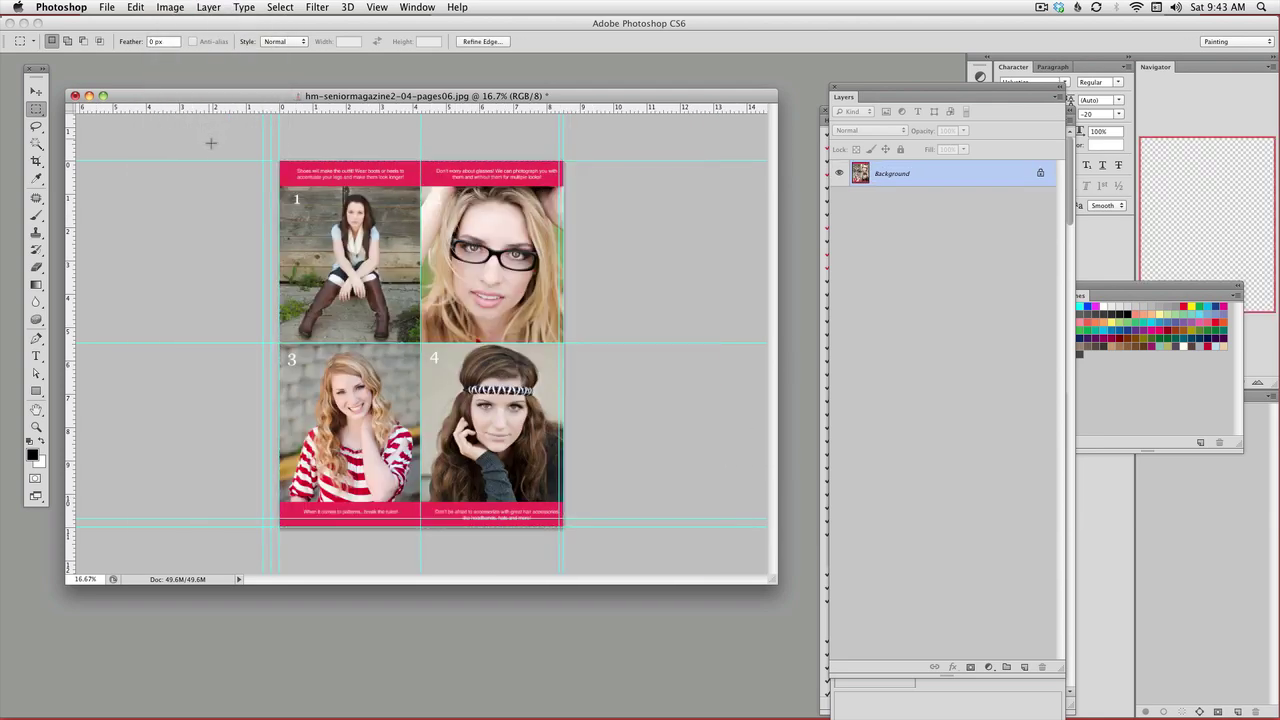
Step: Save the right page as hm-seniormagazine2-04-pages07.jpg and close the document
left_click(106, 7)
left_click(130, 161)
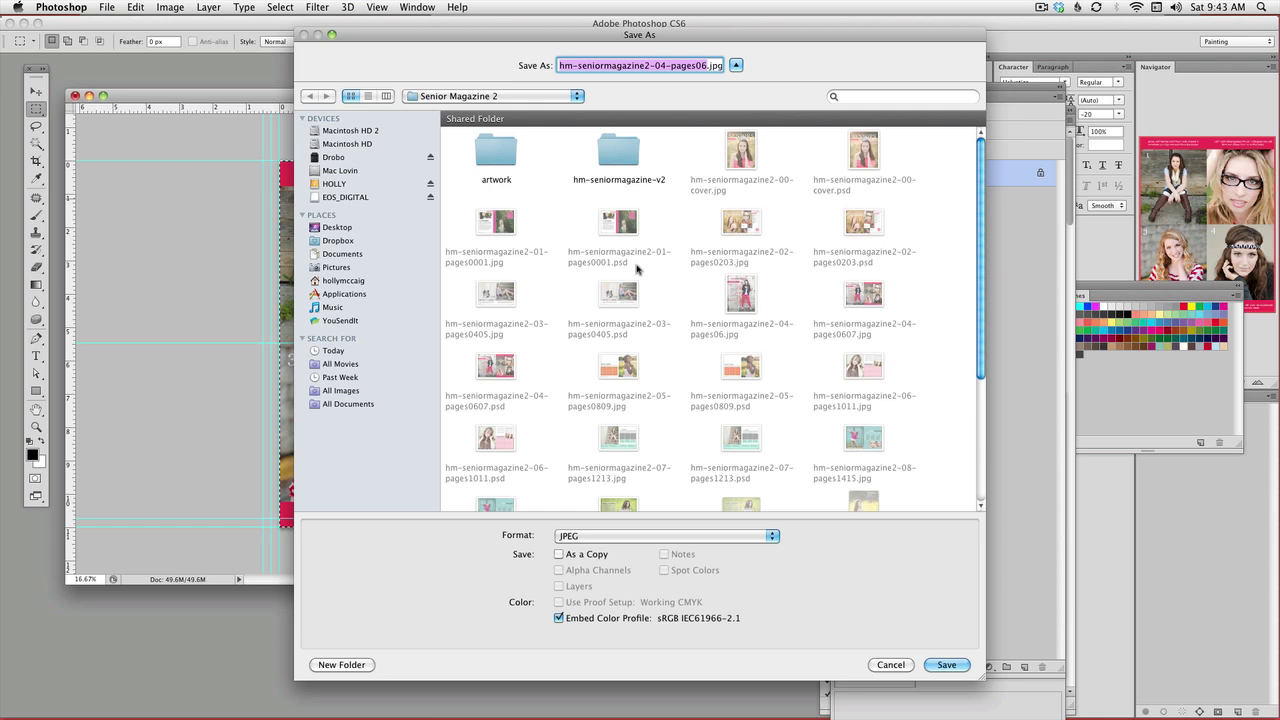
left_click(702, 65)
double_click(702, 65)
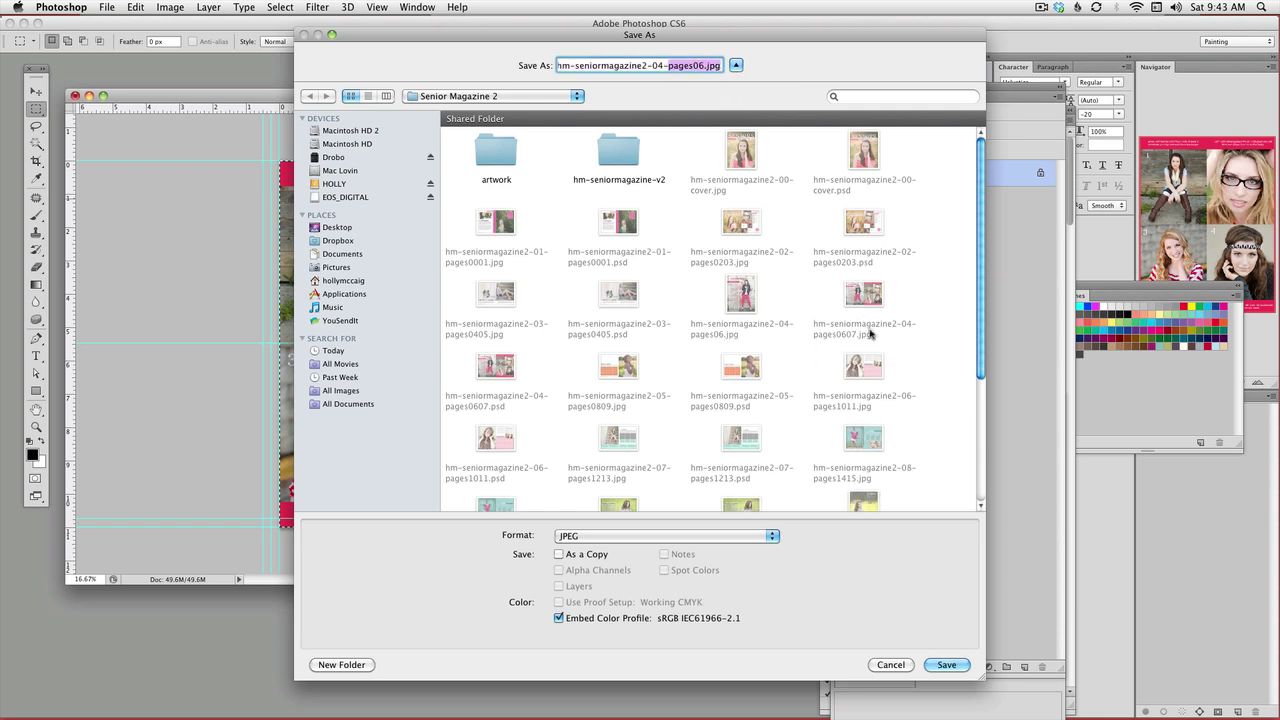
left_click(703, 66)
key("BackSpace")
type("7")
key("Return")
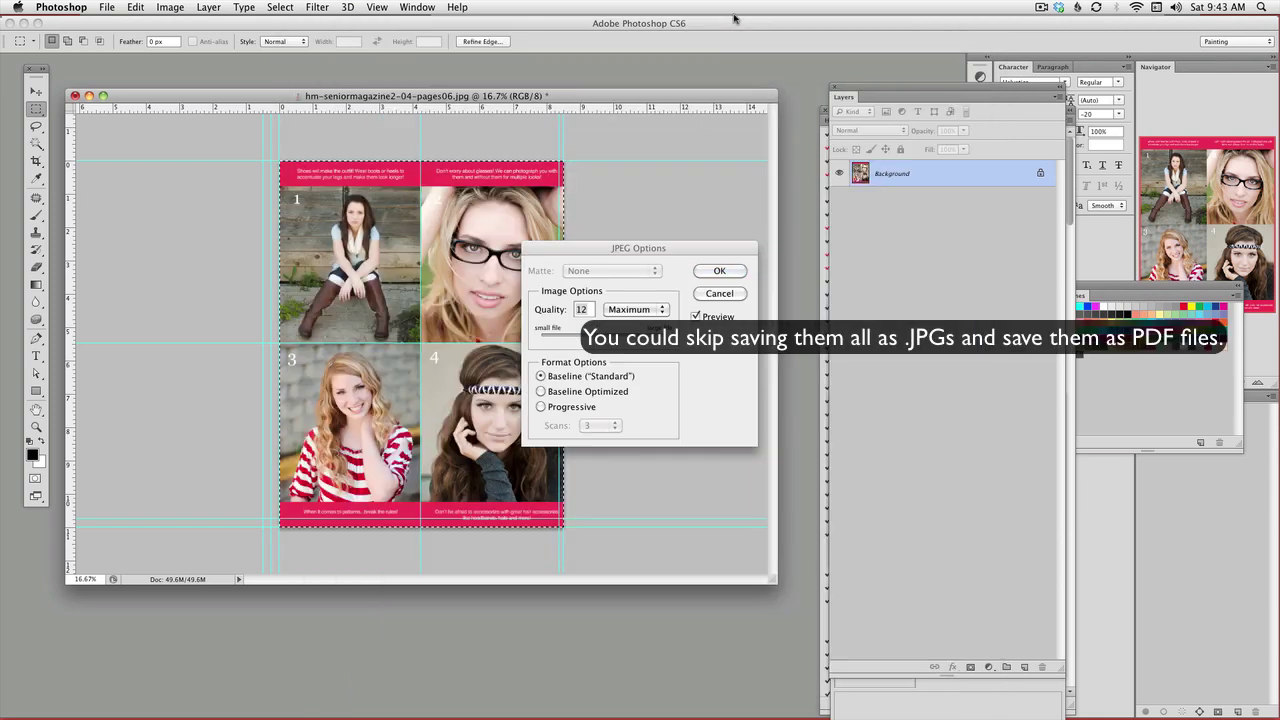
left_click(723, 268)
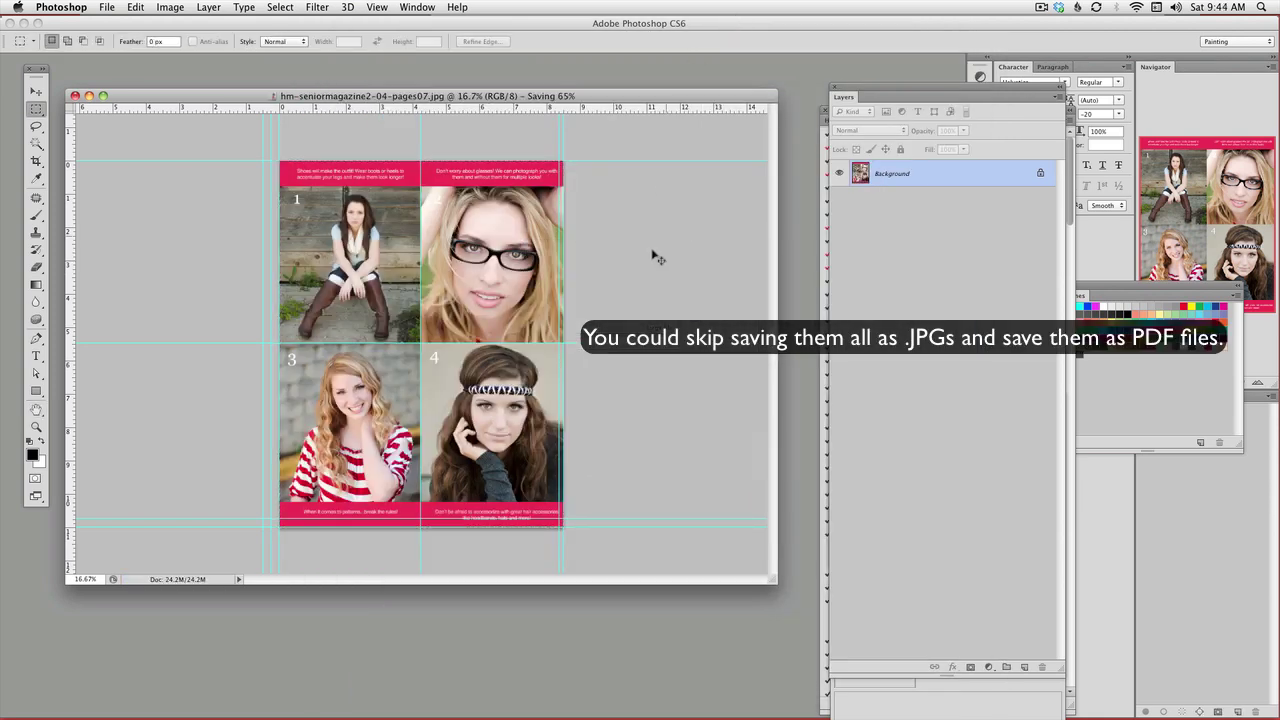
key("super+w")
Step: Bring Finder forward and step between the new pages06 and pages07 JPEGs
mouse_move(417, 690)
left_click(318, 686)
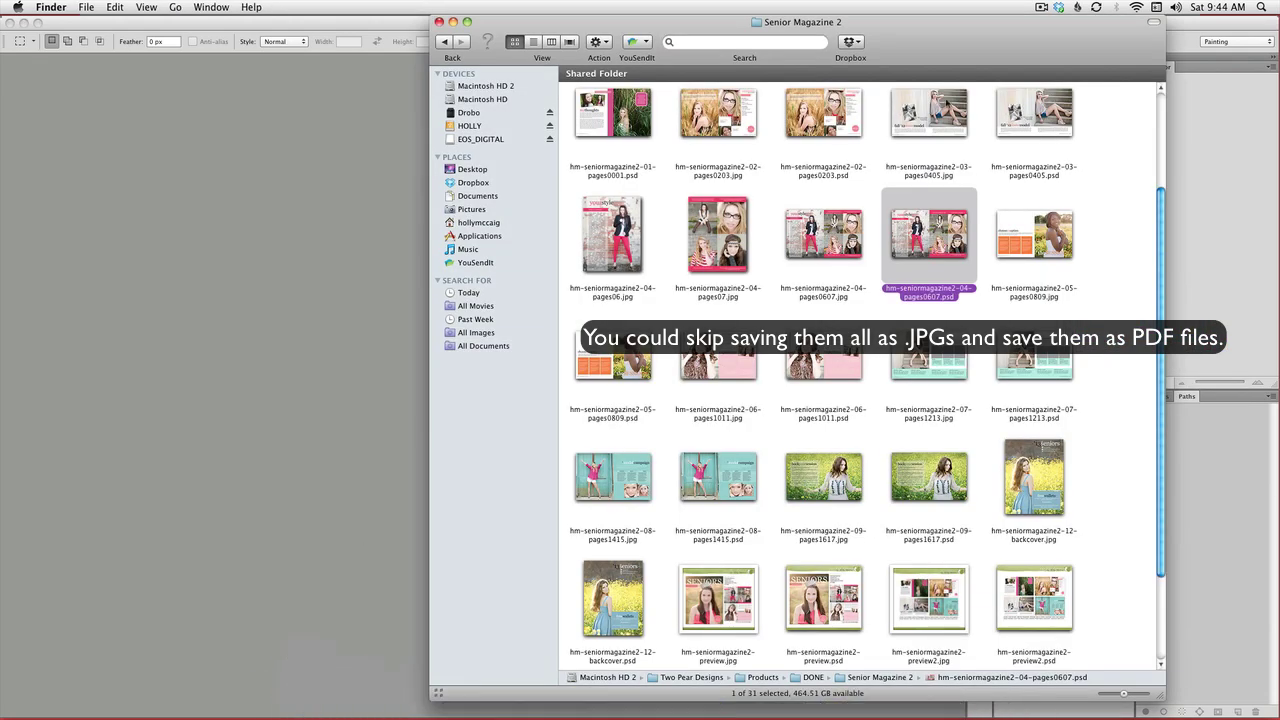
left_click_drag(1006, 62, 970, 64)
left_click(577, 240)
key("Right")
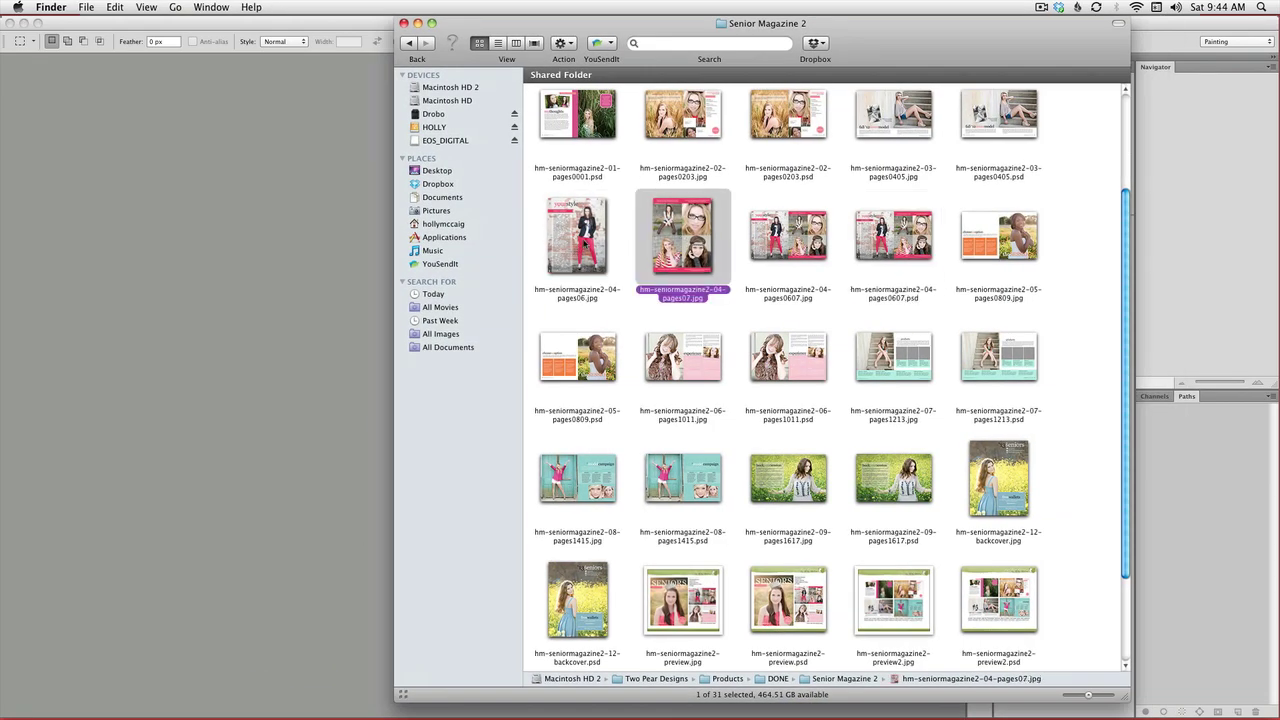
key("Left")
key("Right")
key("Left")
key("Right")
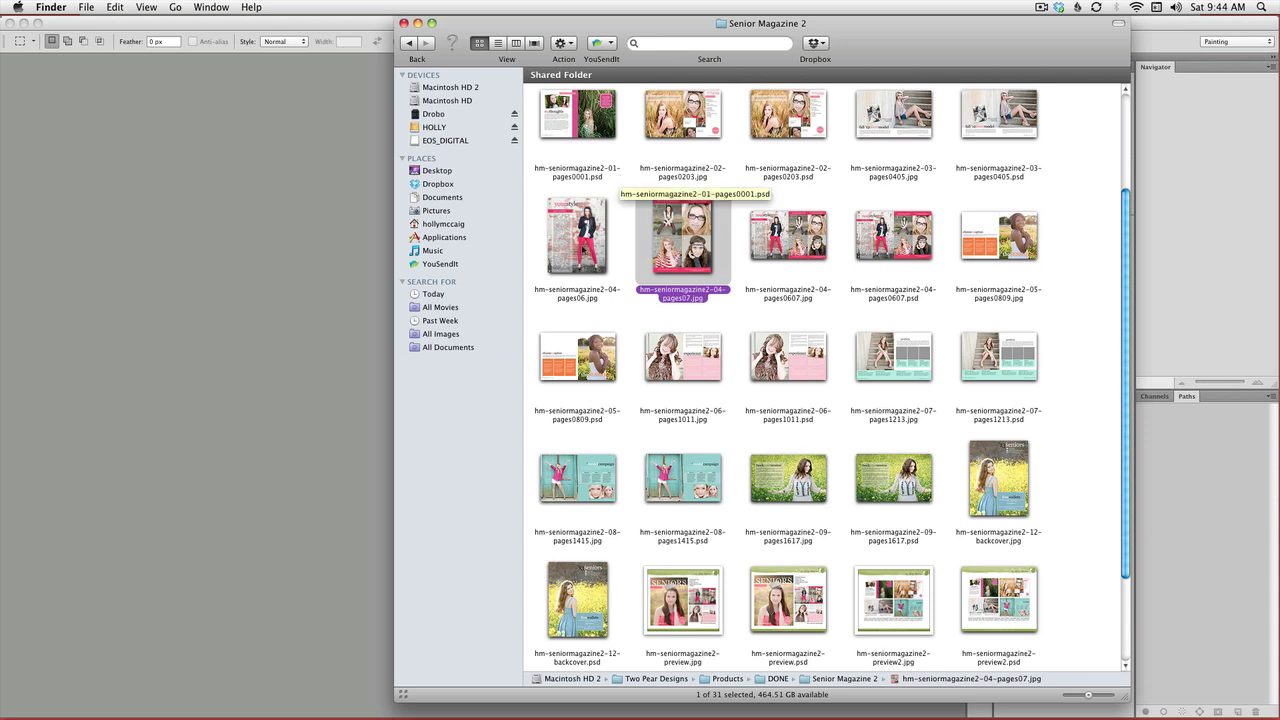
key("Left")
Step: Compare pages06, pages07 and the pages0607 JPEG, then scroll to the folder's top
left_click(637, 314)
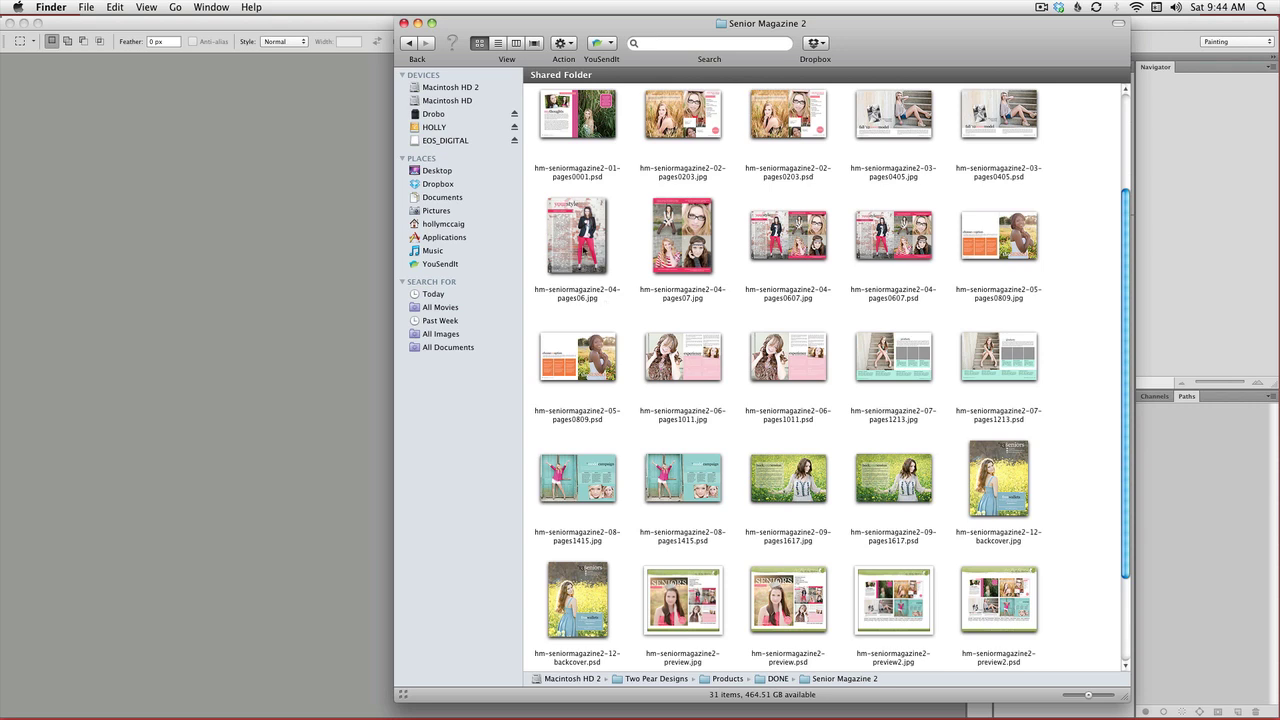
left_click(586, 253)
left_click(674, 245)
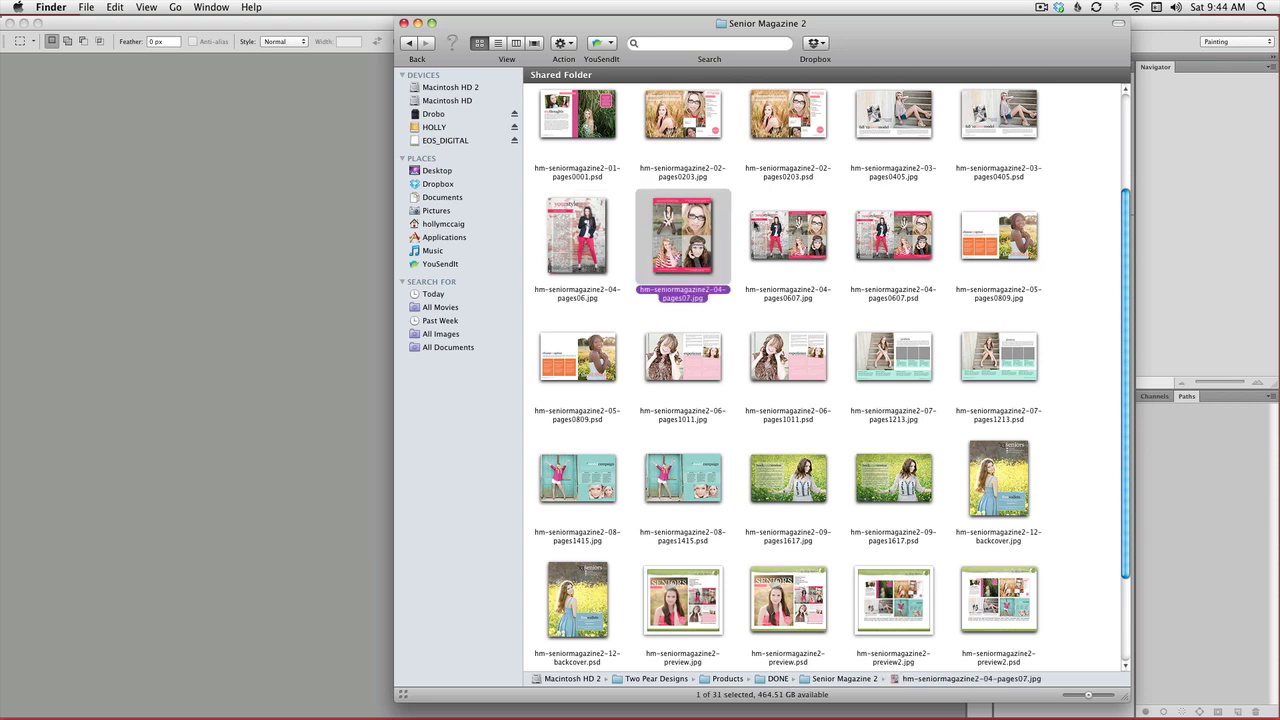
left_click(816, 233)
left_click(613, 259)
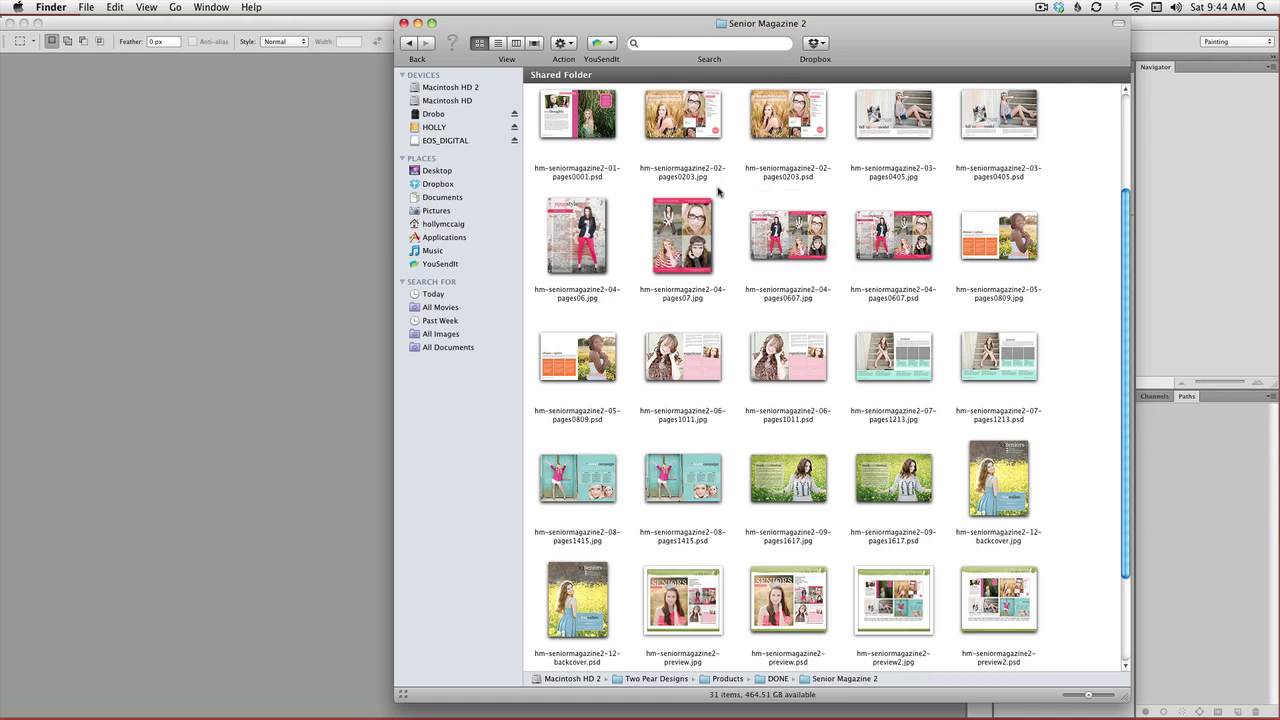
scroll(1137, 203, "up", 3)
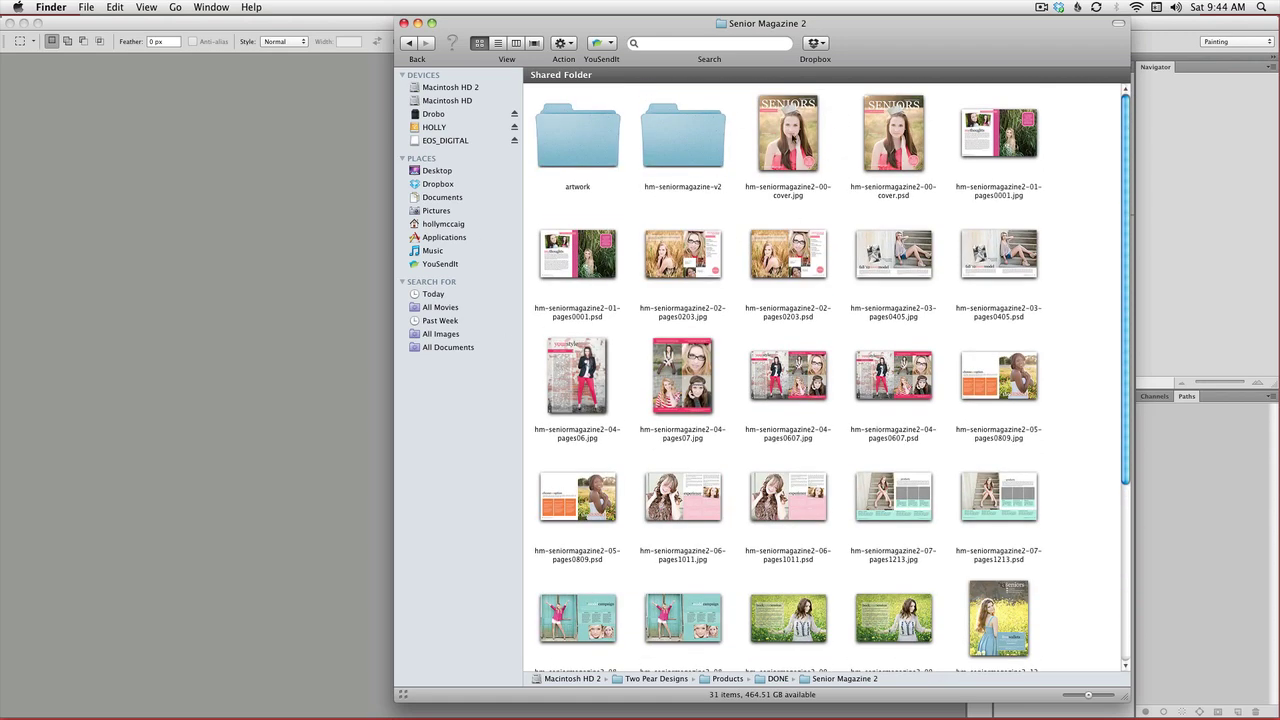
Step: Open cover.jpg and save it as Photoshop PDF hm-seniormagazine2-00-cover.pdf with High Quality Print
double_click(790, 135)
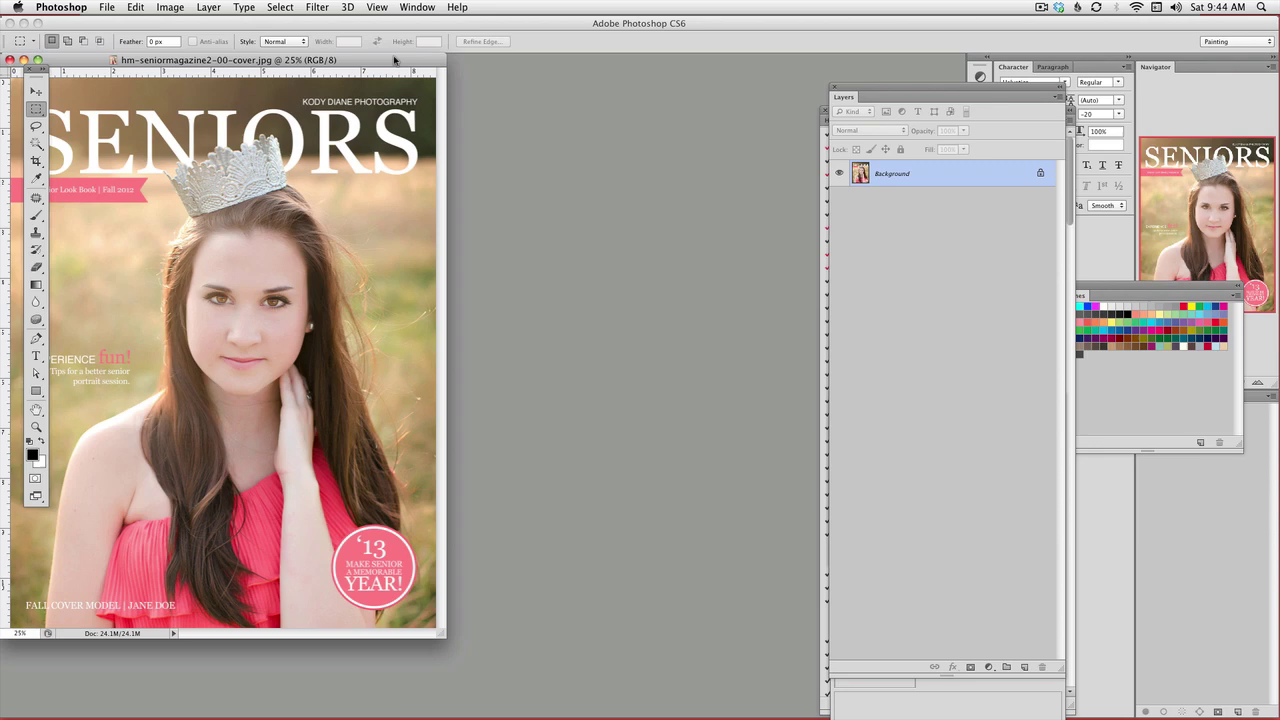
left_click_drag(394, 60, 454, 68)
left_click(106, 7)
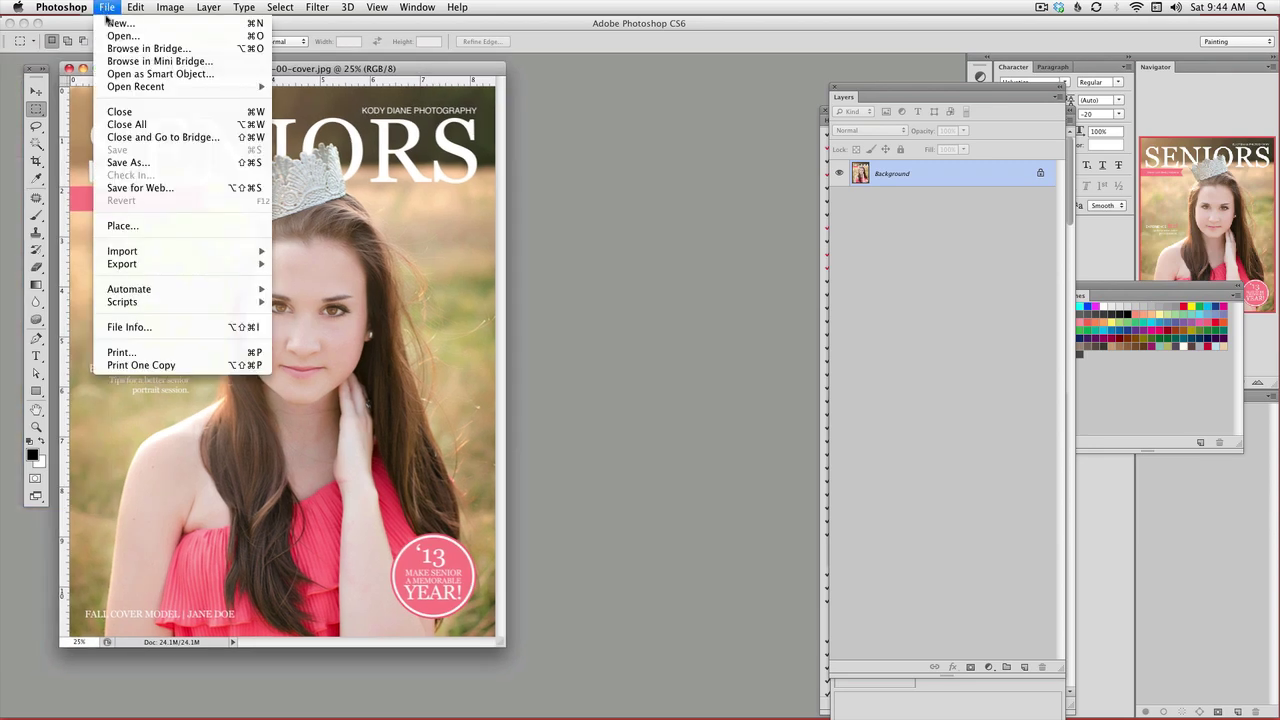
left_click(136, 162)
left_click(628, 535)
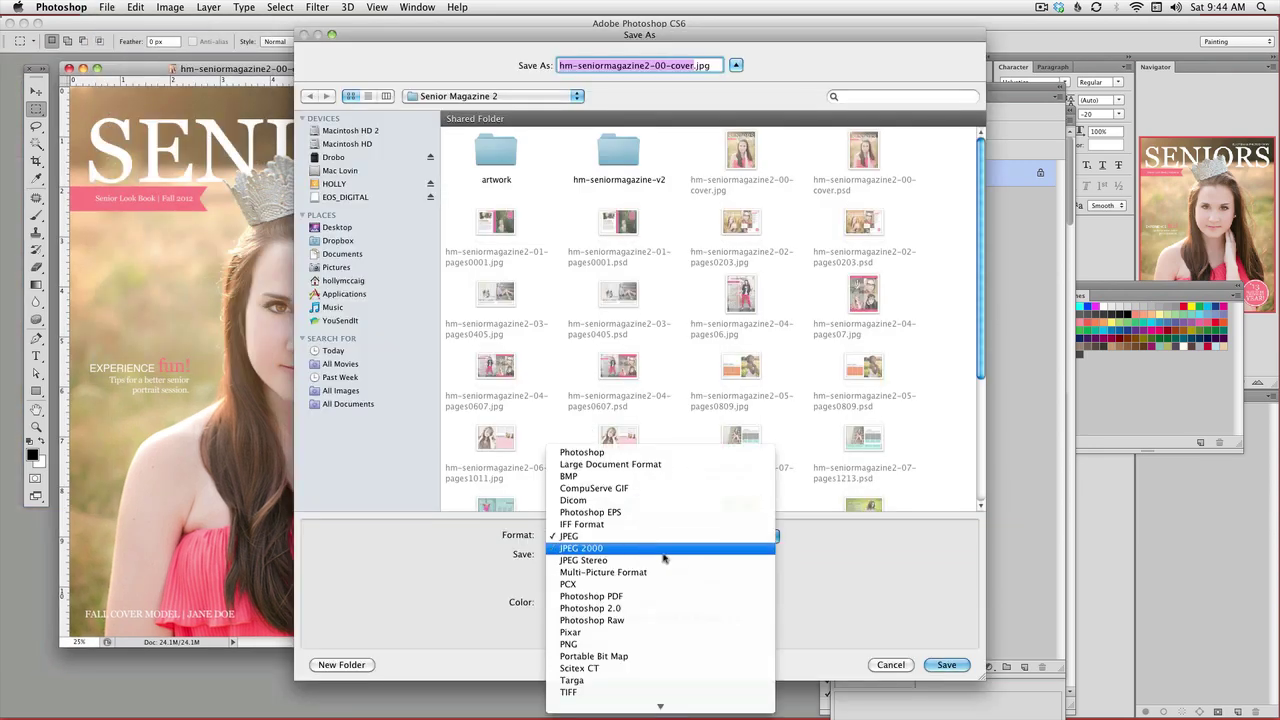
left_click(645, 598)
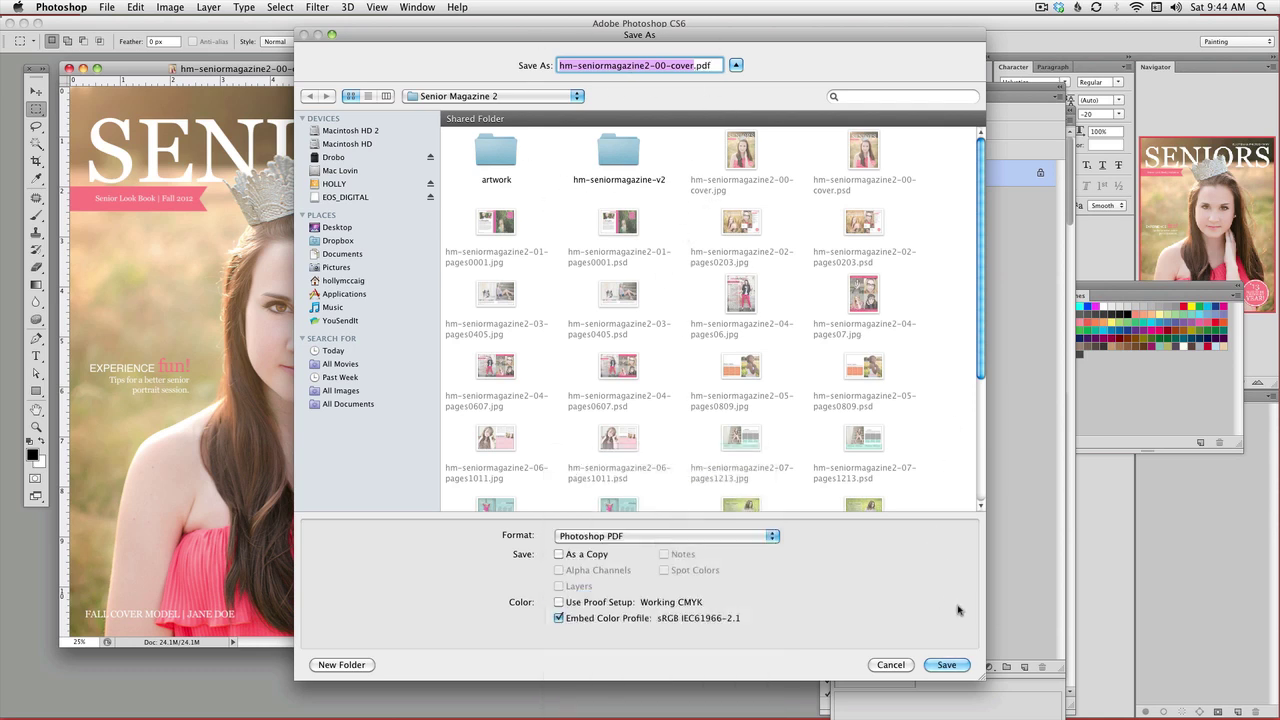
left_click(945, 665)
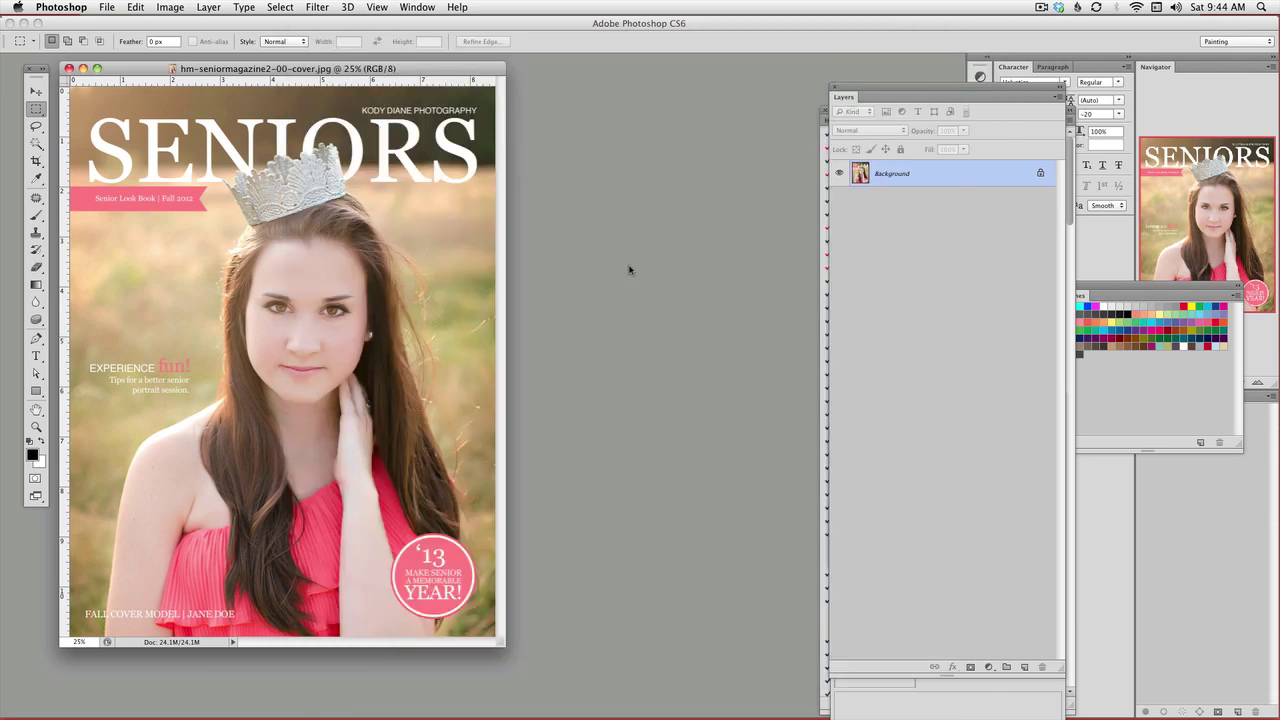
left_click(728, 274)
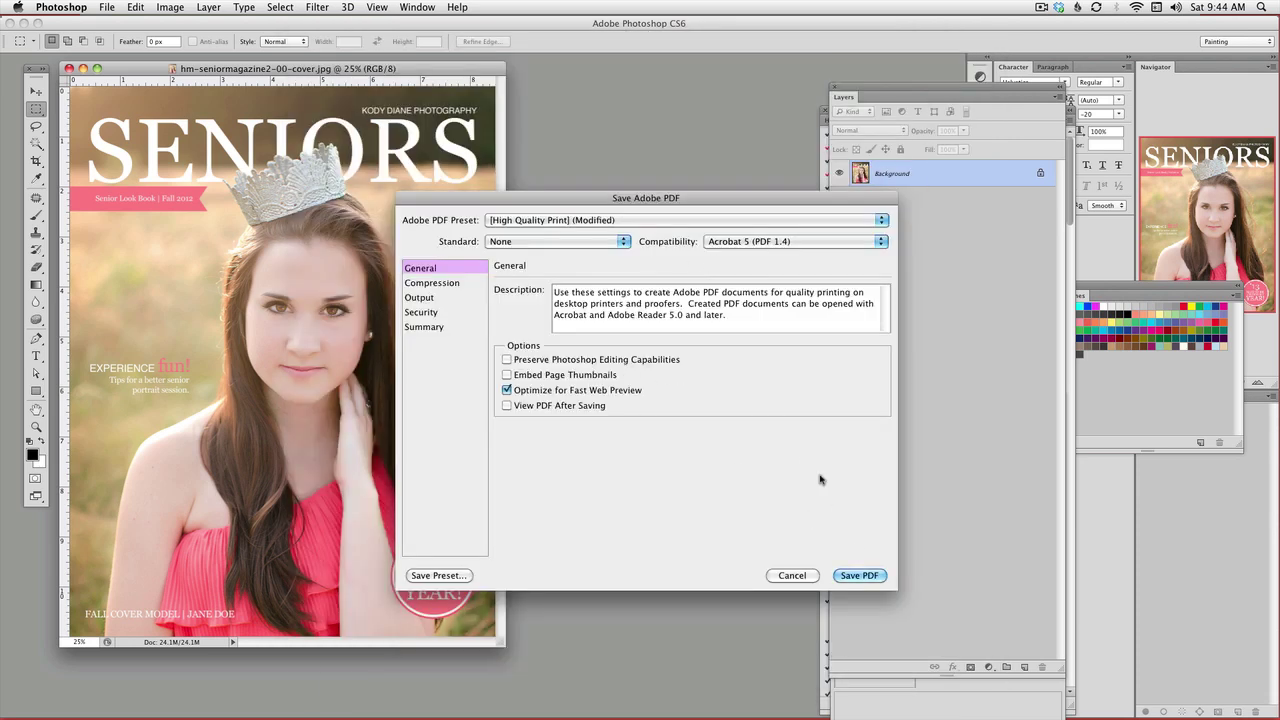
left_click(858, 575)
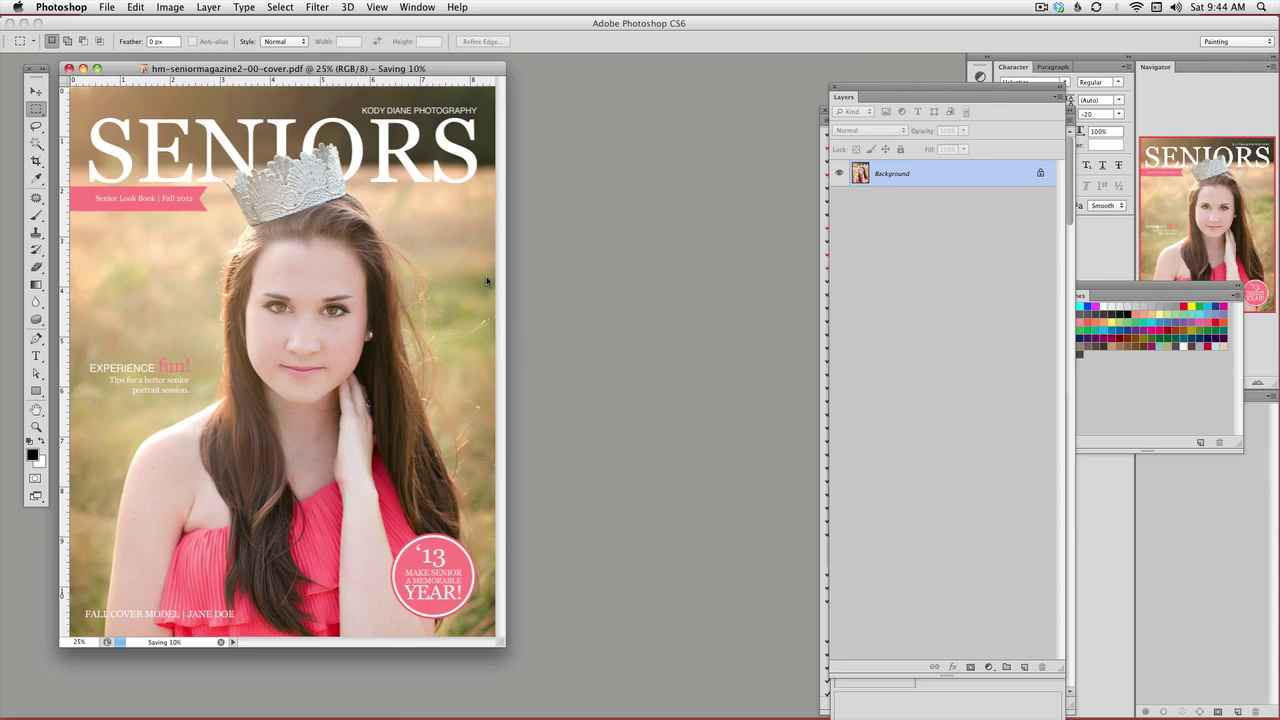
Step: Close the cover, then open the pages06 and pages07 JPEGs in Photoshop from Finder
left_click(766, 270)
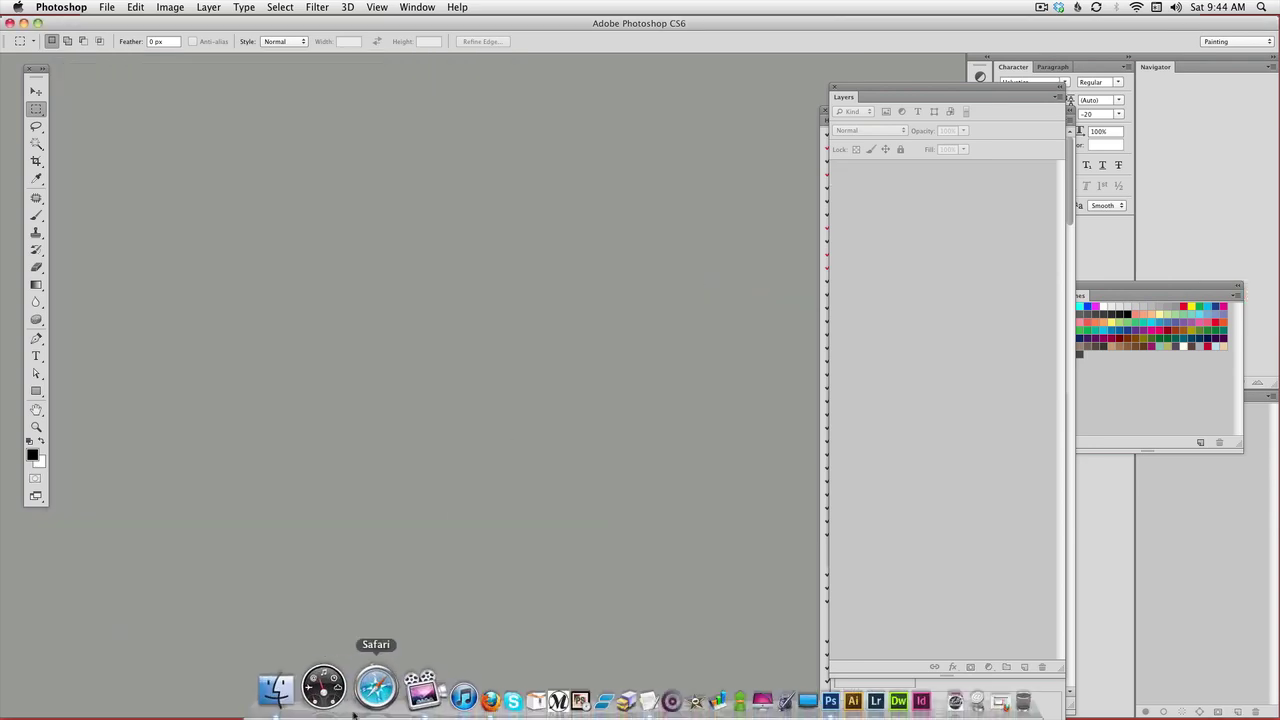
left_click(320, 688)
left_click(683, 375)
left_click(788, 375, "shift")
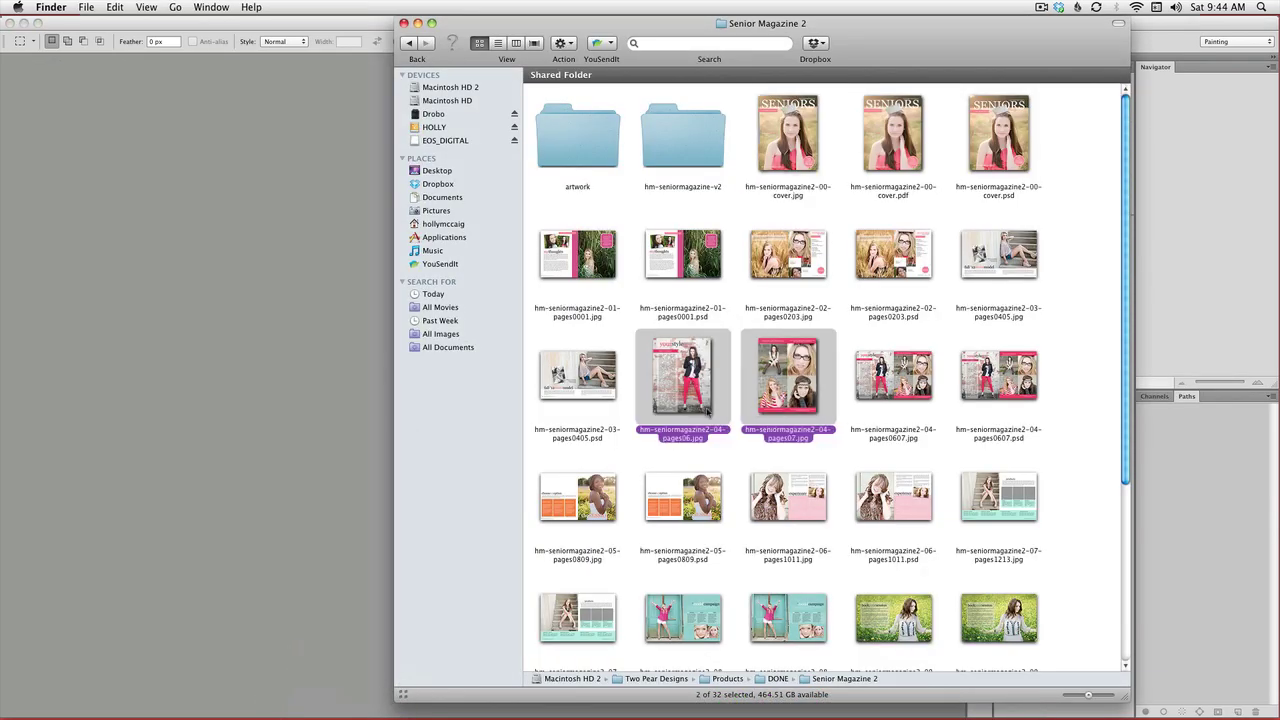
left_click_drag(788, 380, 768, 690)
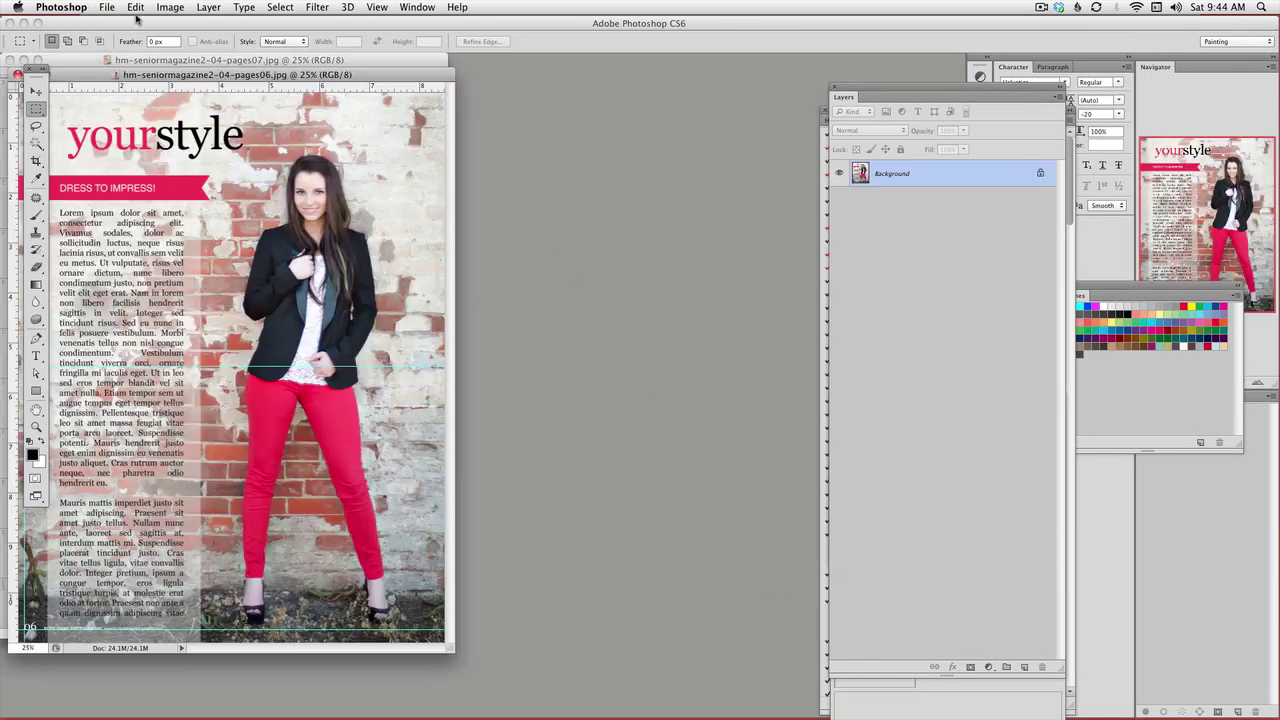
Step: Save pages06 as the Photoshop PDF hm-seniormagazine2-04-pages06.pdf and close it
left_click(108, 7)
left_click(135, 162)
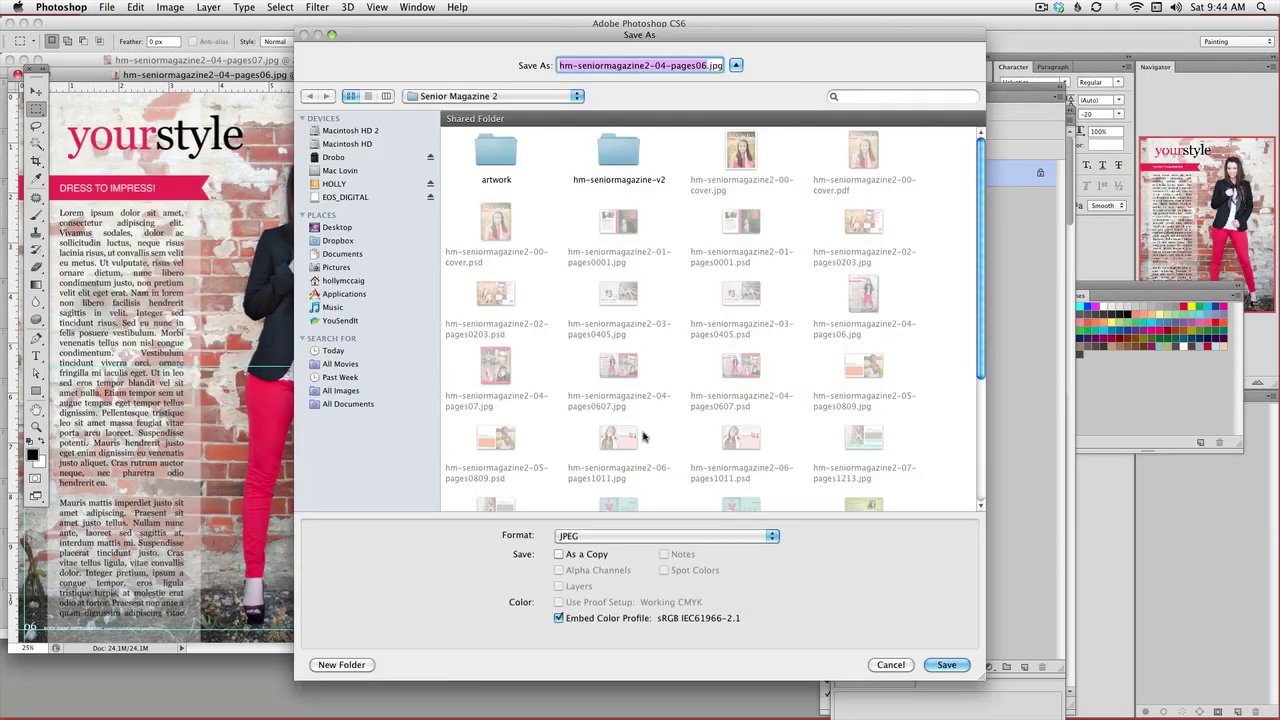
left_click(640, 536)
left_click(590, 597)
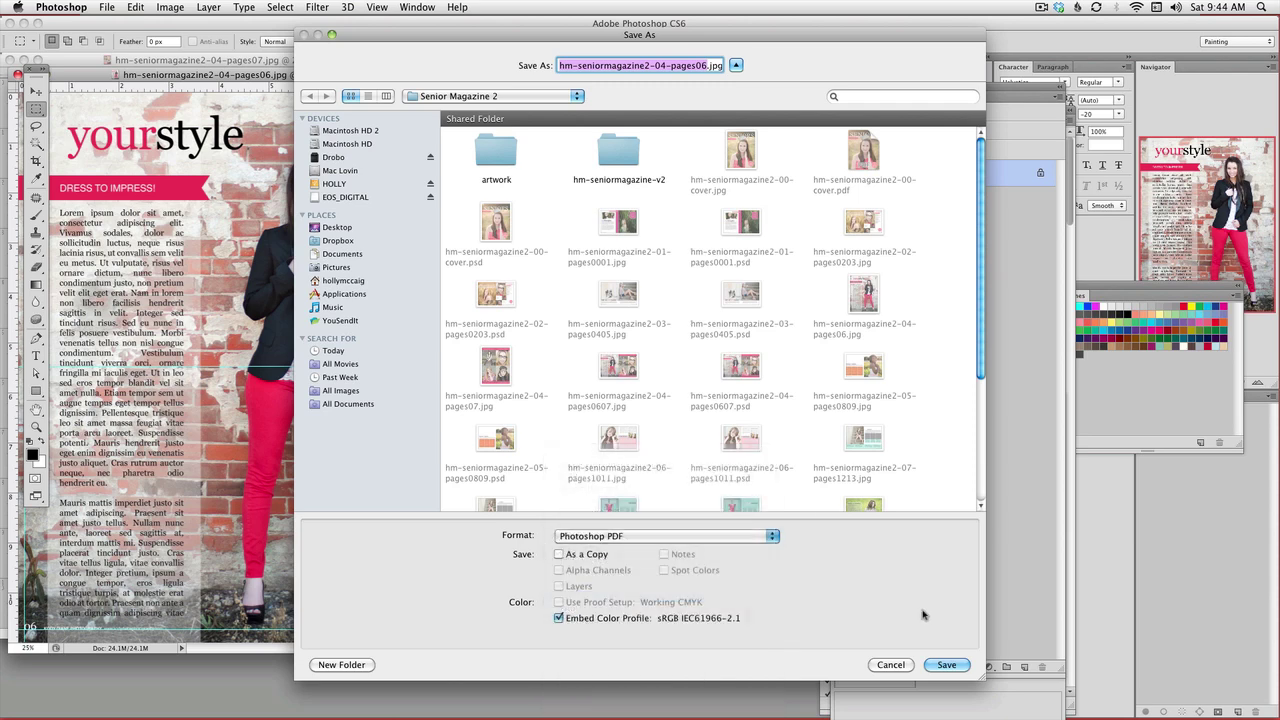
left_click(948, 665)
left_click(739, 270)
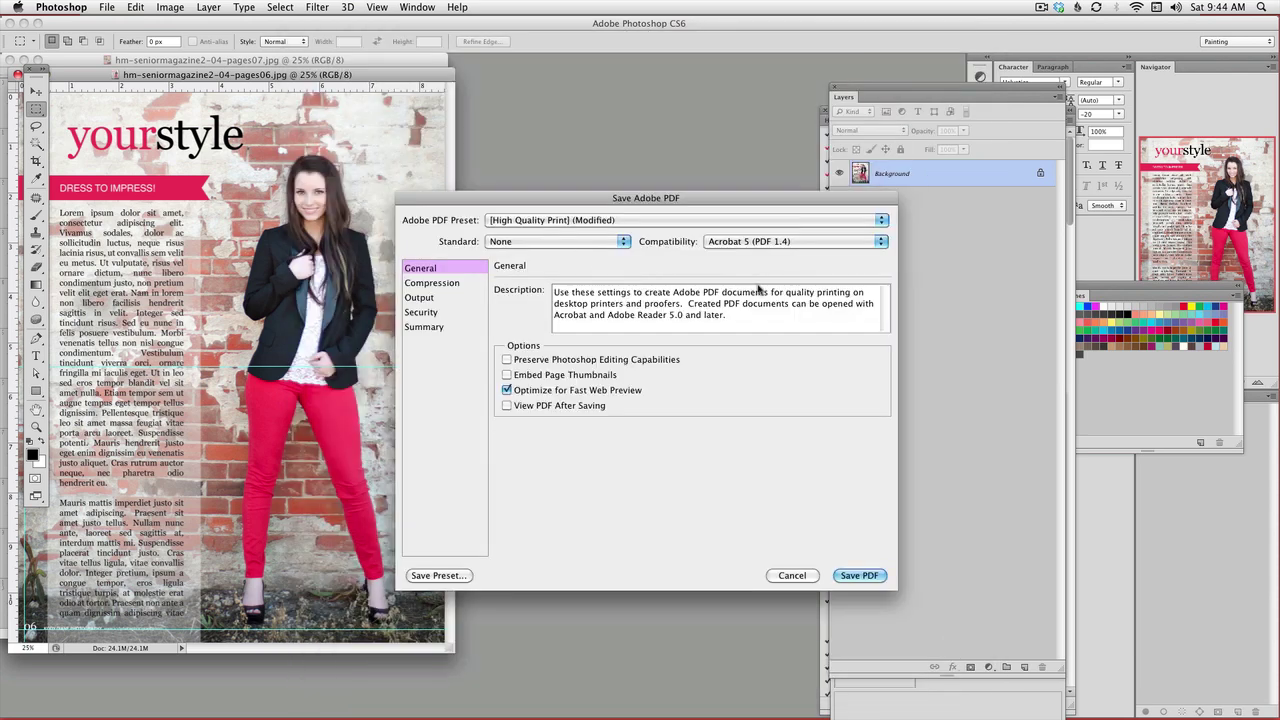
left_click(848, 574)
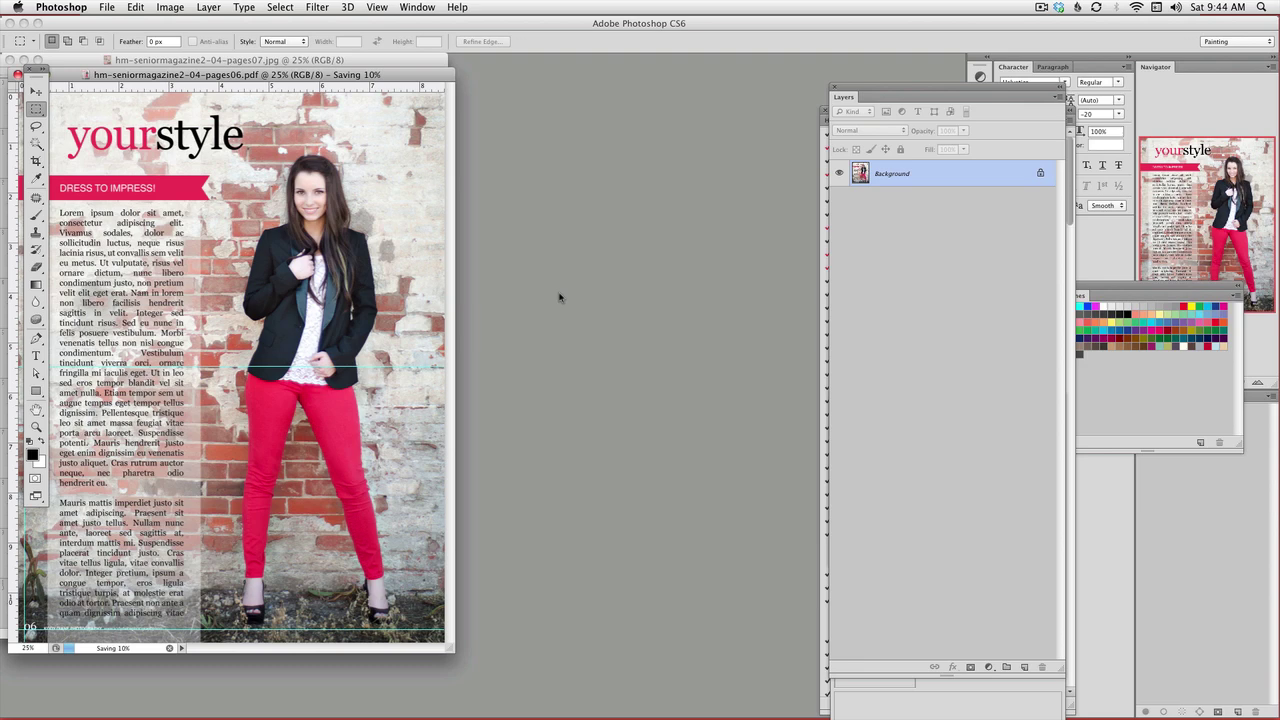
key("super+w")
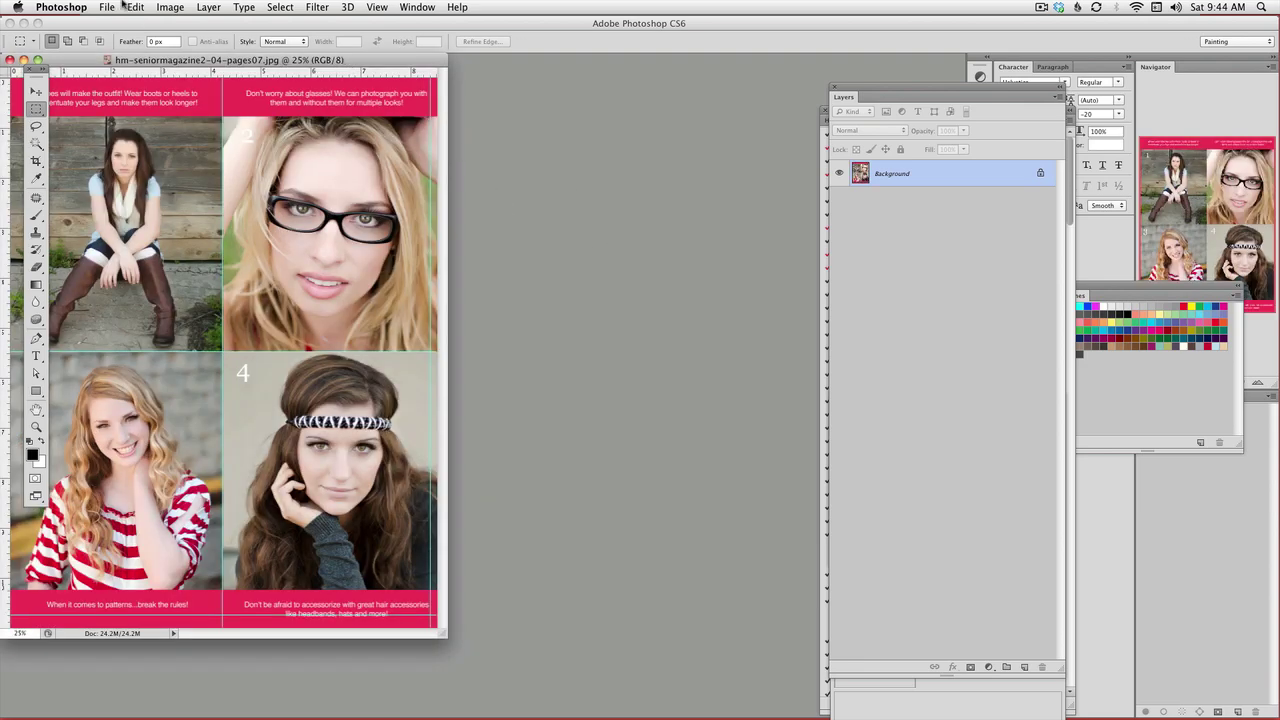
Step: Save pages07 as hm-seniormagazine2-04-pages07.pdf in Photoshop PDF format and close it
left_click(119, 7)
left_click(136, 168)
left_click(640, 536)
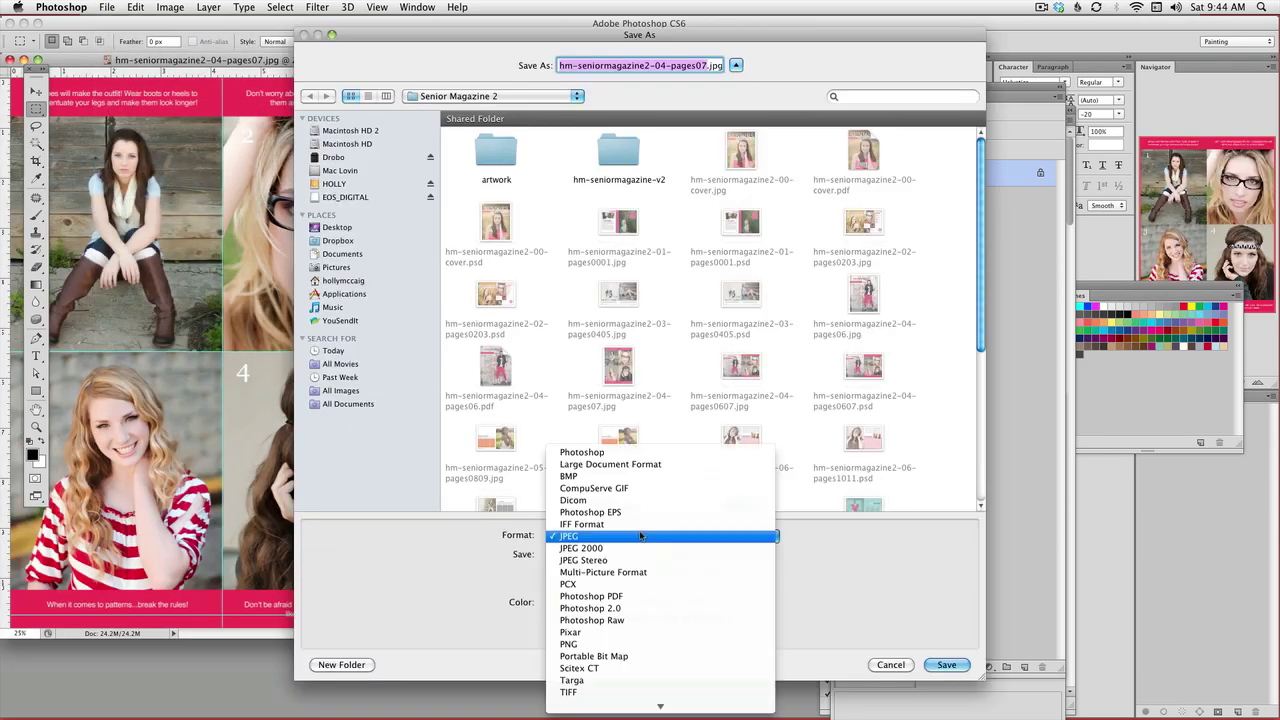
left_click(648, 596)
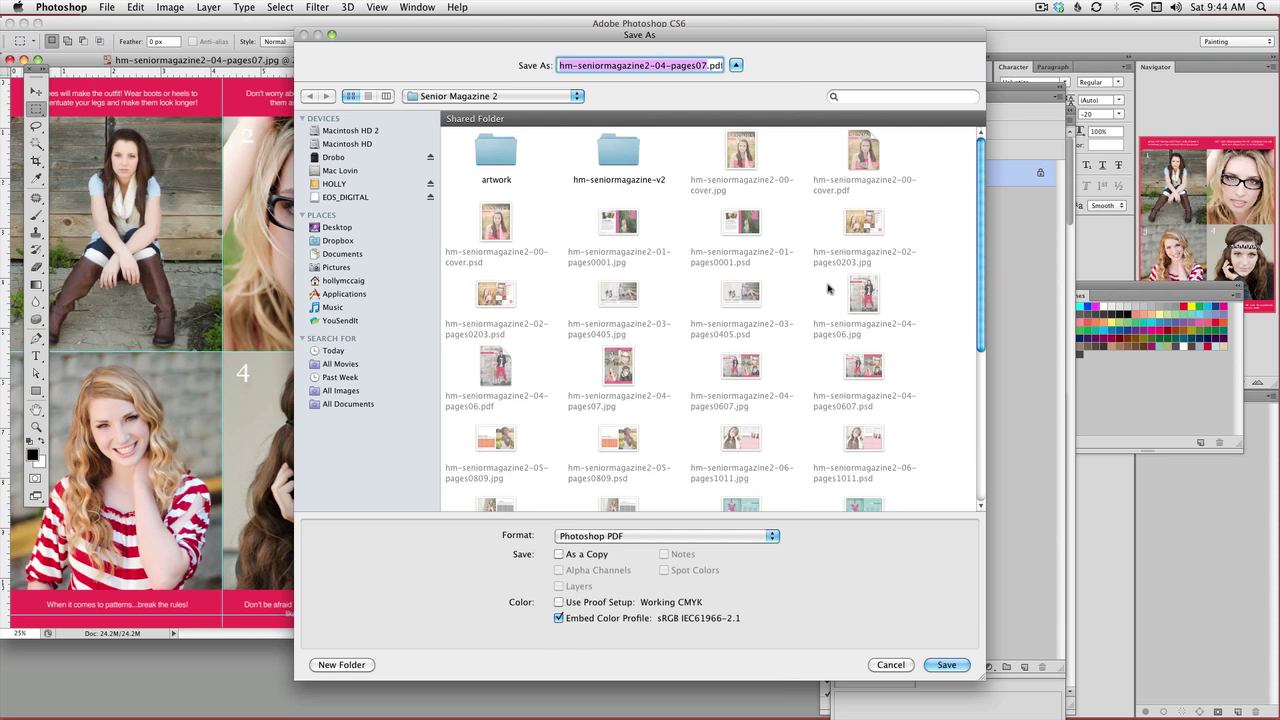
left_click(947, 665)
left_click(737, 271)
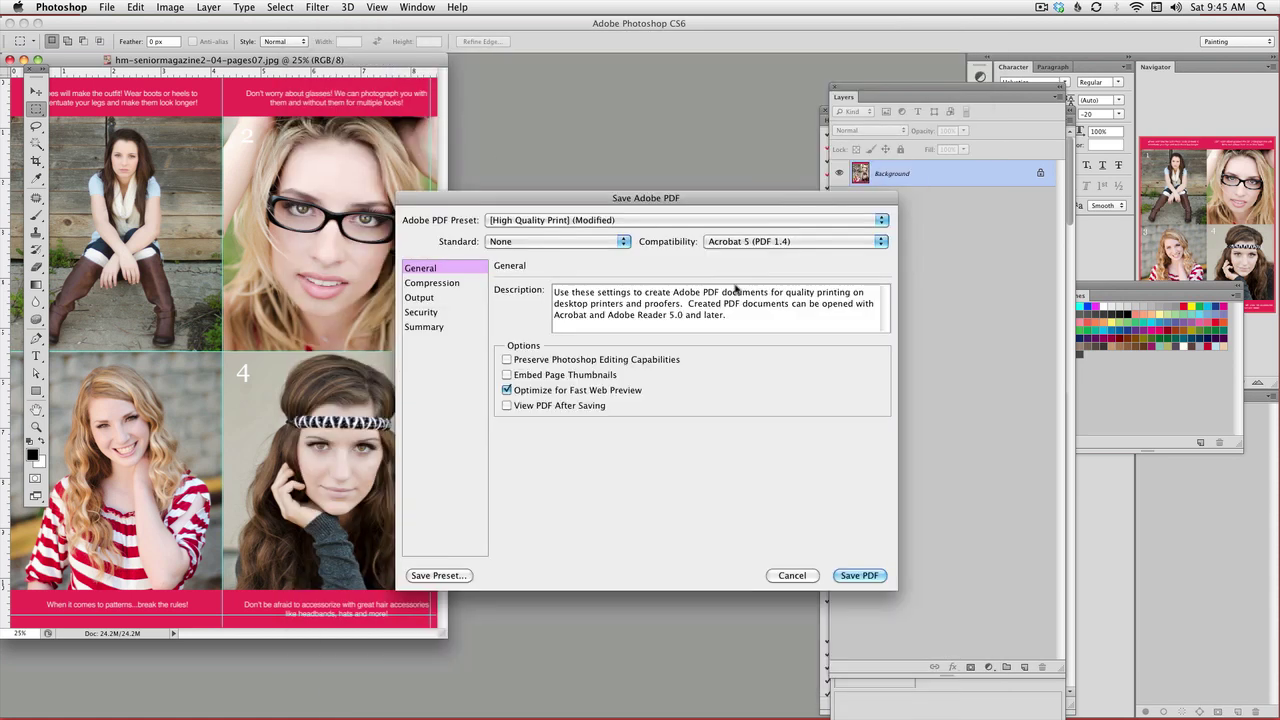
left_click(859, 575)
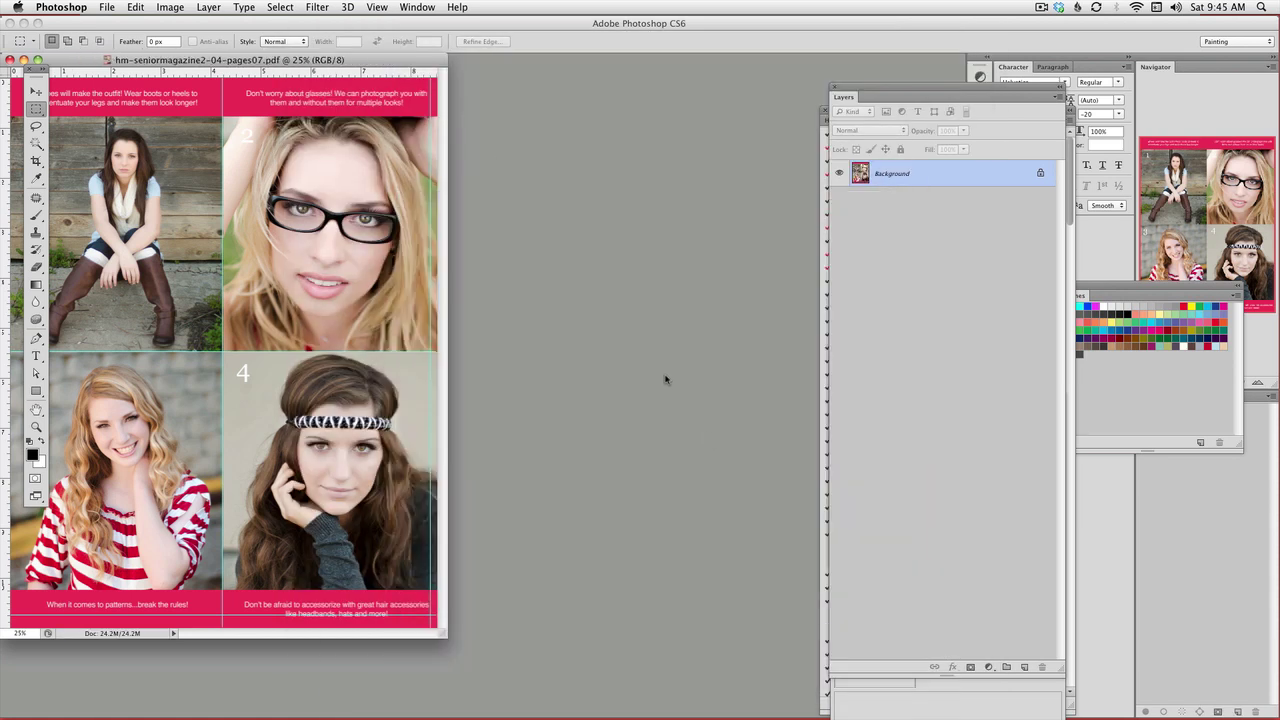
key("super+w")
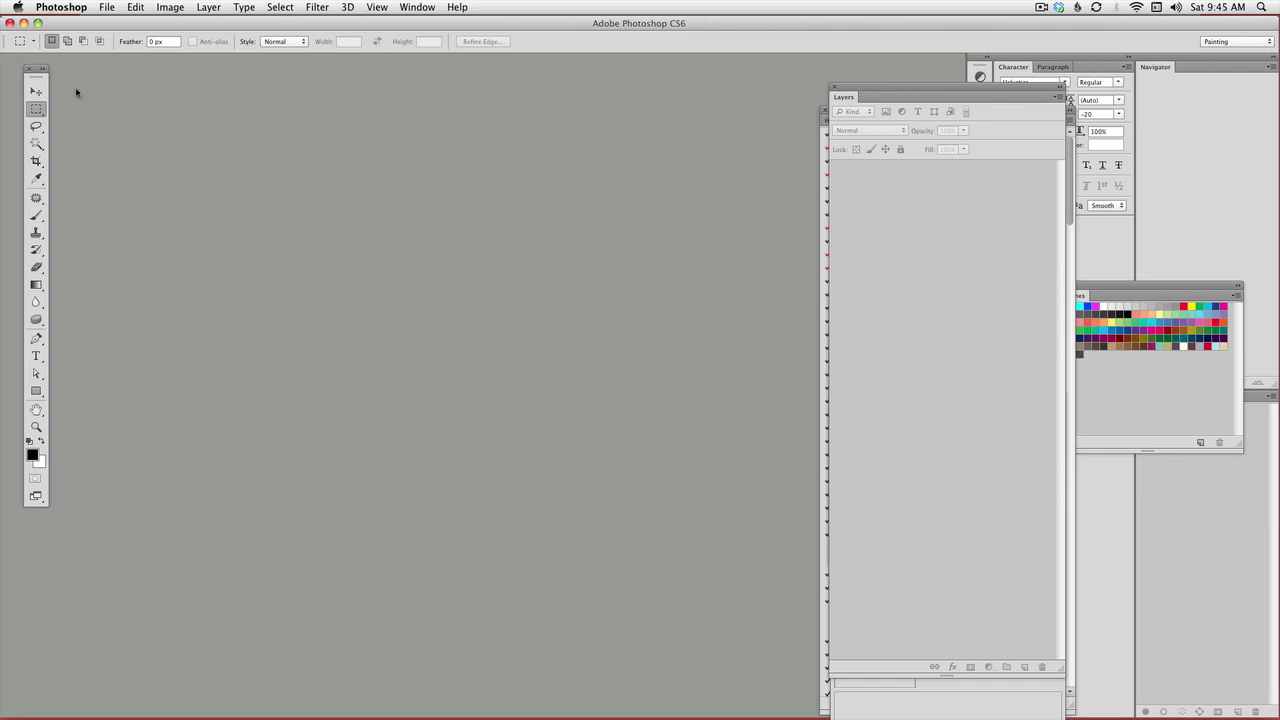
Step: Bring up the Senior Magazine 2 folder and open hm-seniormagazine2-00-cover.pdf in Acrobat
mouse_move(660, 712)
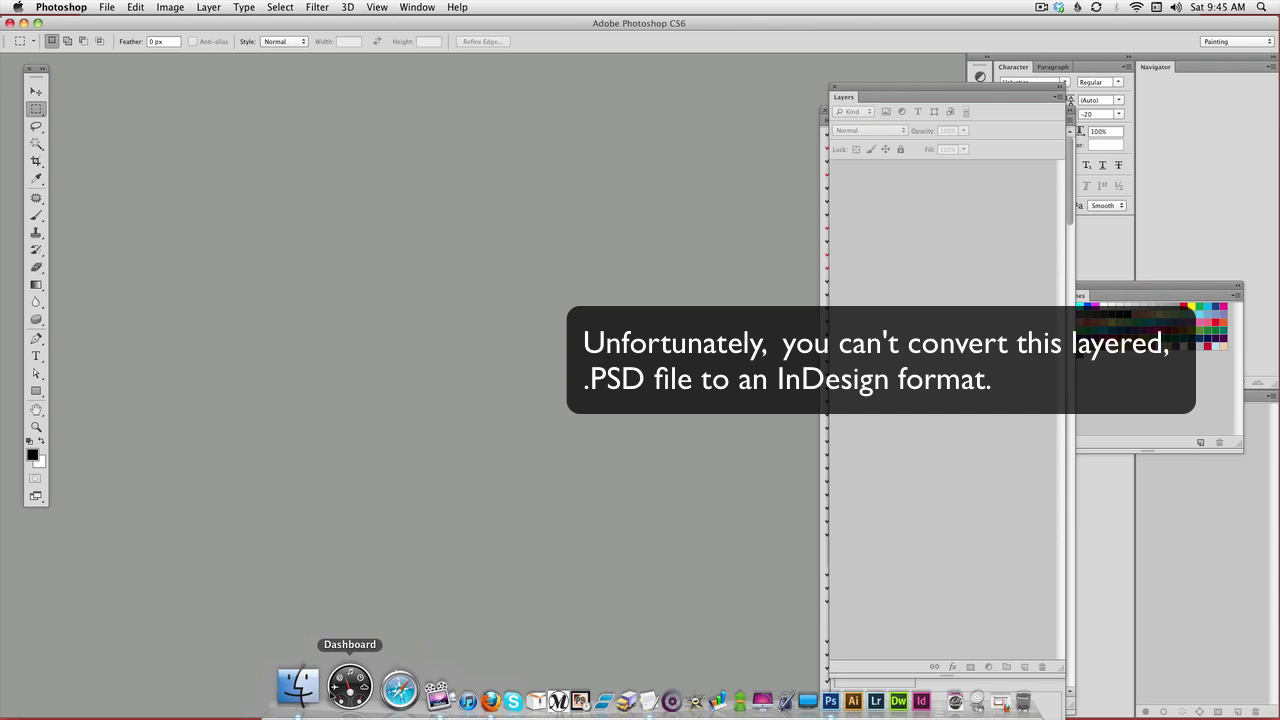
left_click(297, 686)
left_click(803, 313)
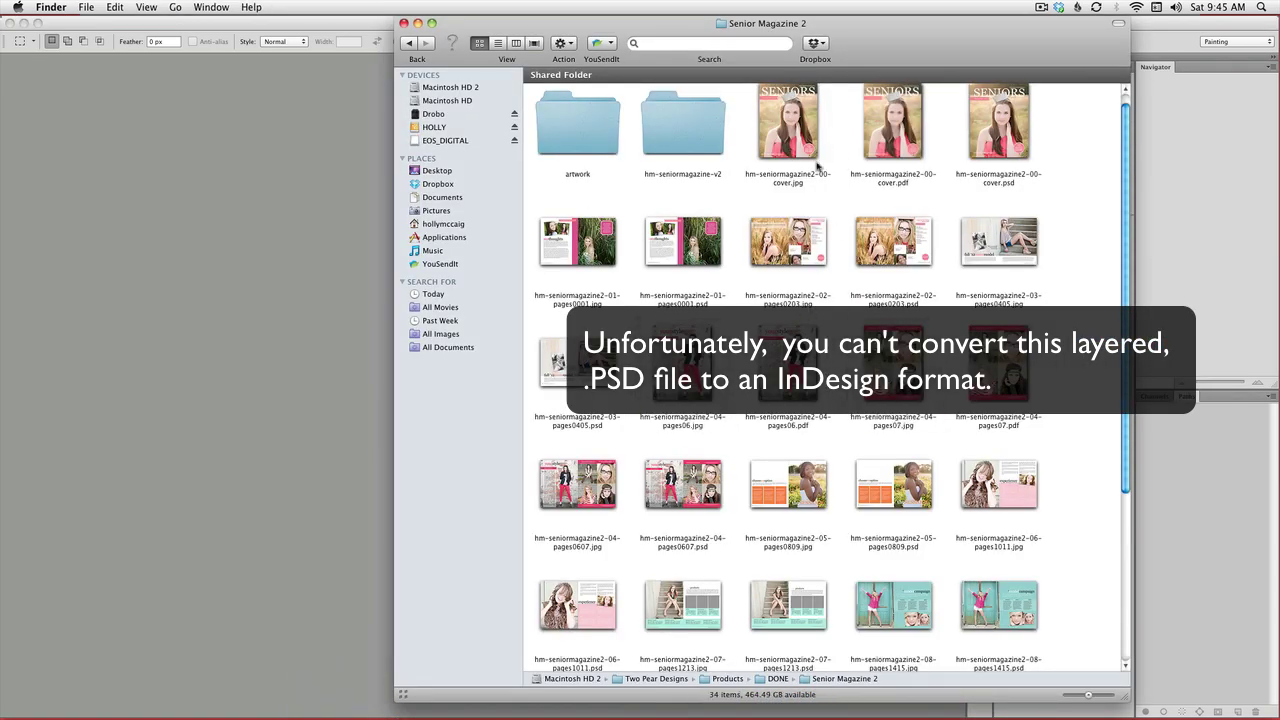
left_click(890, 125)
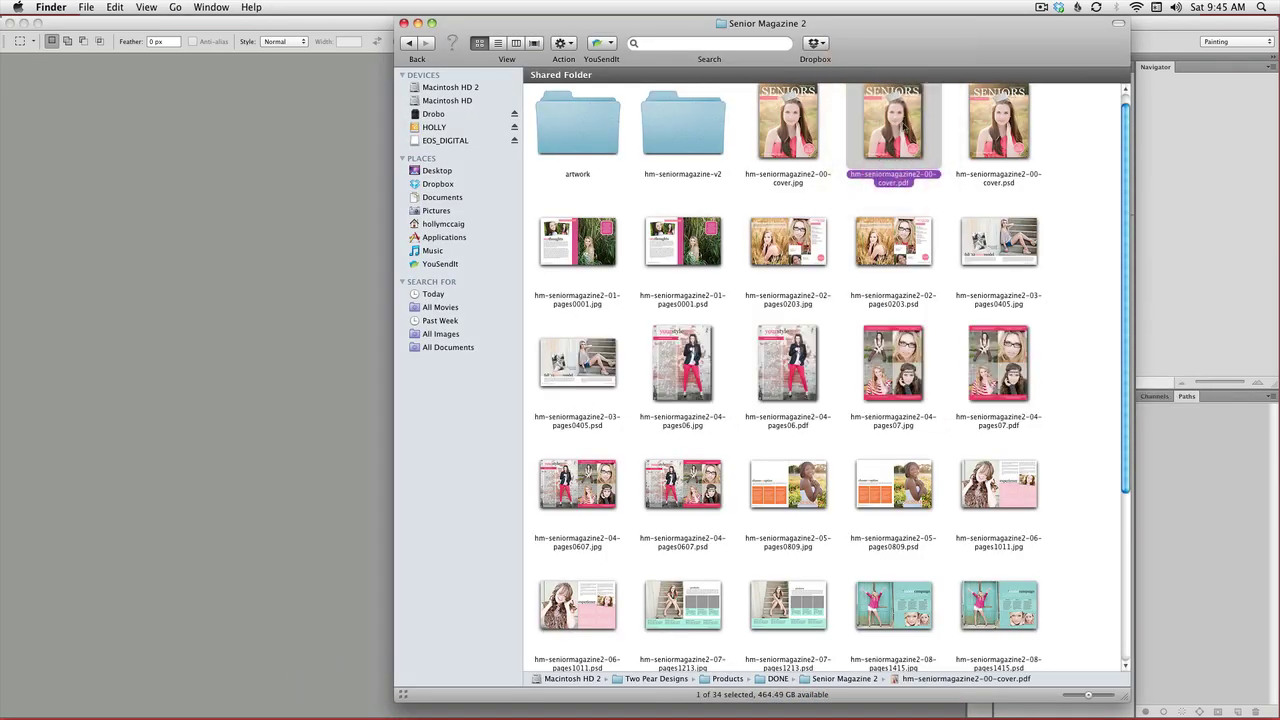
double_click(890, 155)
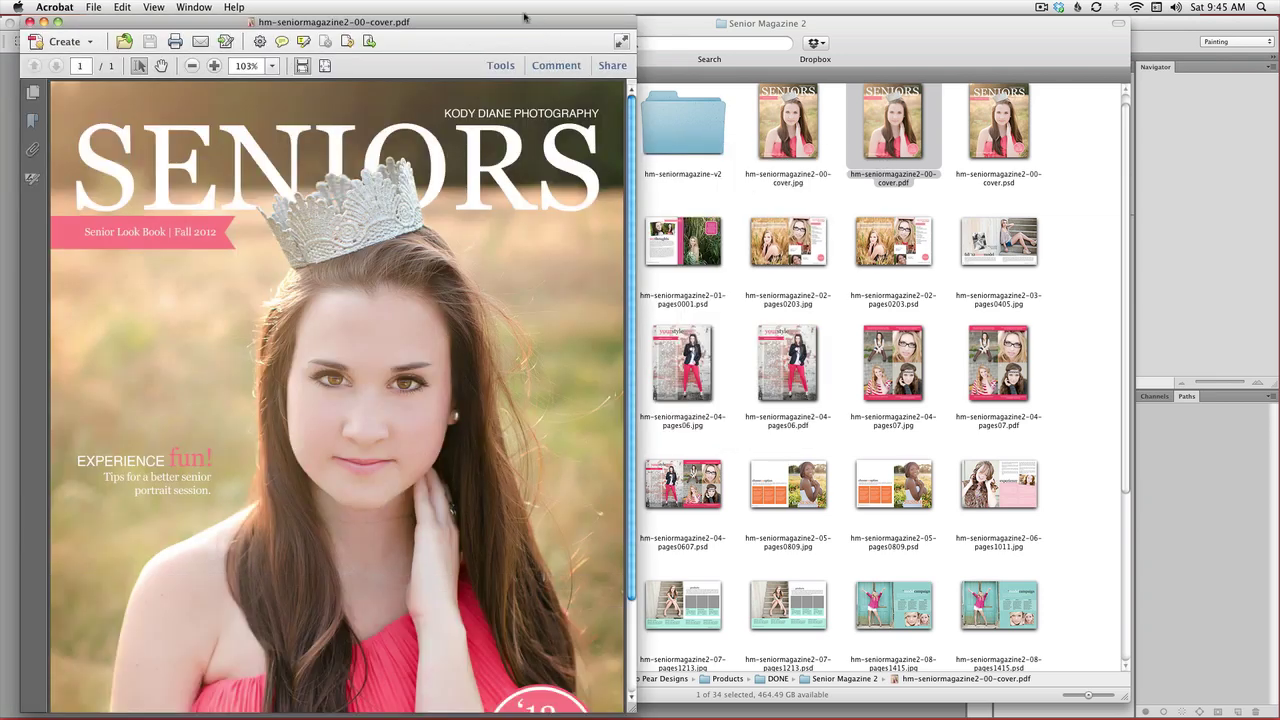
Step: Fit the whole cover page with Fit Visible and Zoom to Page Level, moving the window beside Finder
left_click(155, 7)
mouse_move(176, 70)
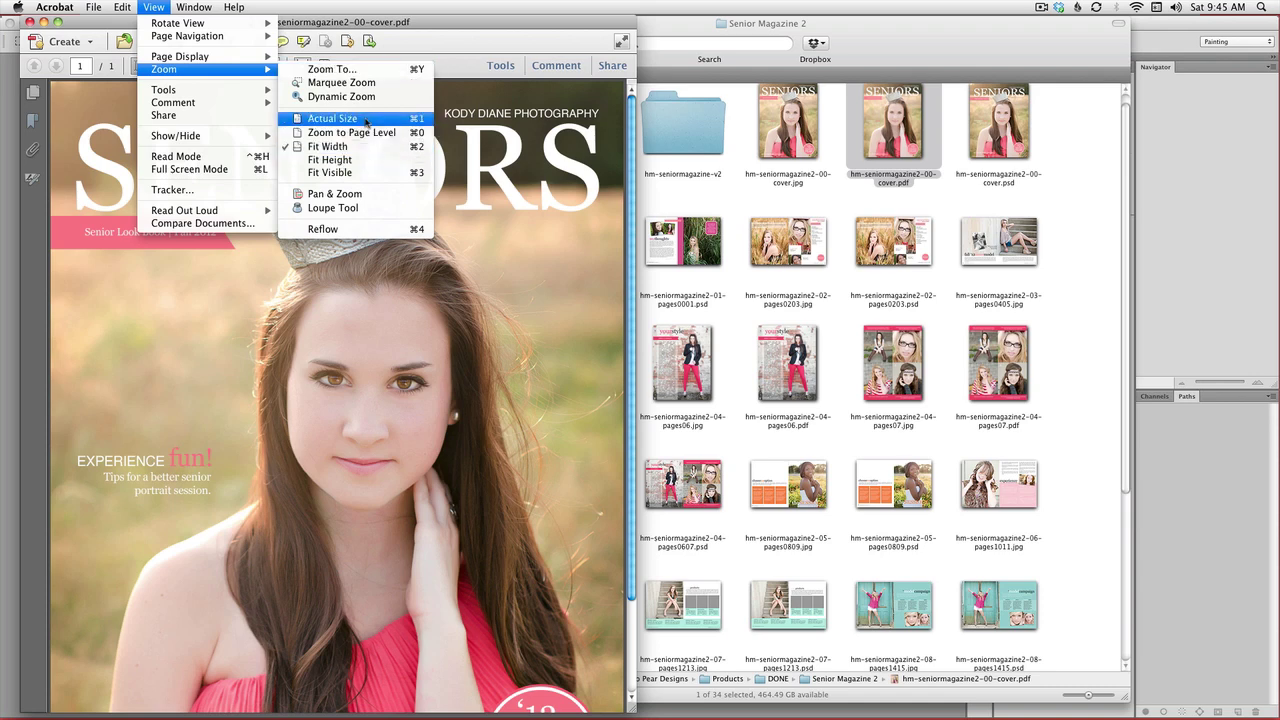
left_click(398, 172)
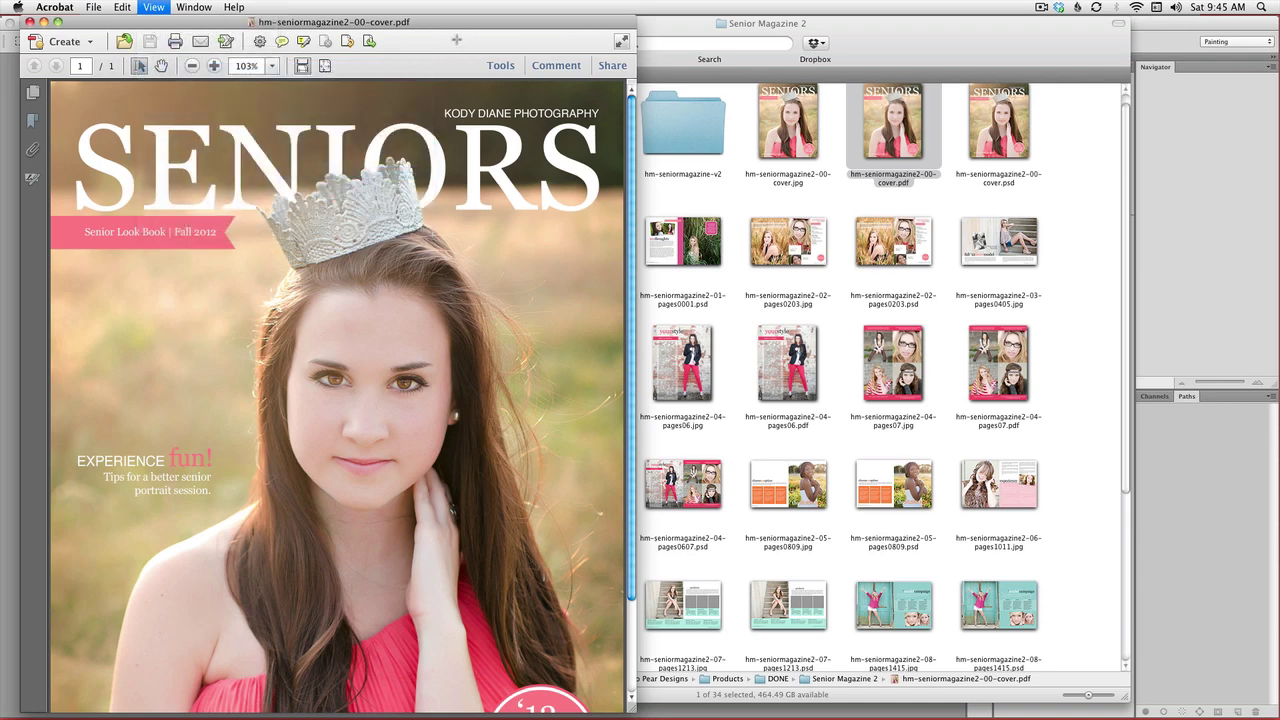
left_click_drag(446, 24, 576, 36)
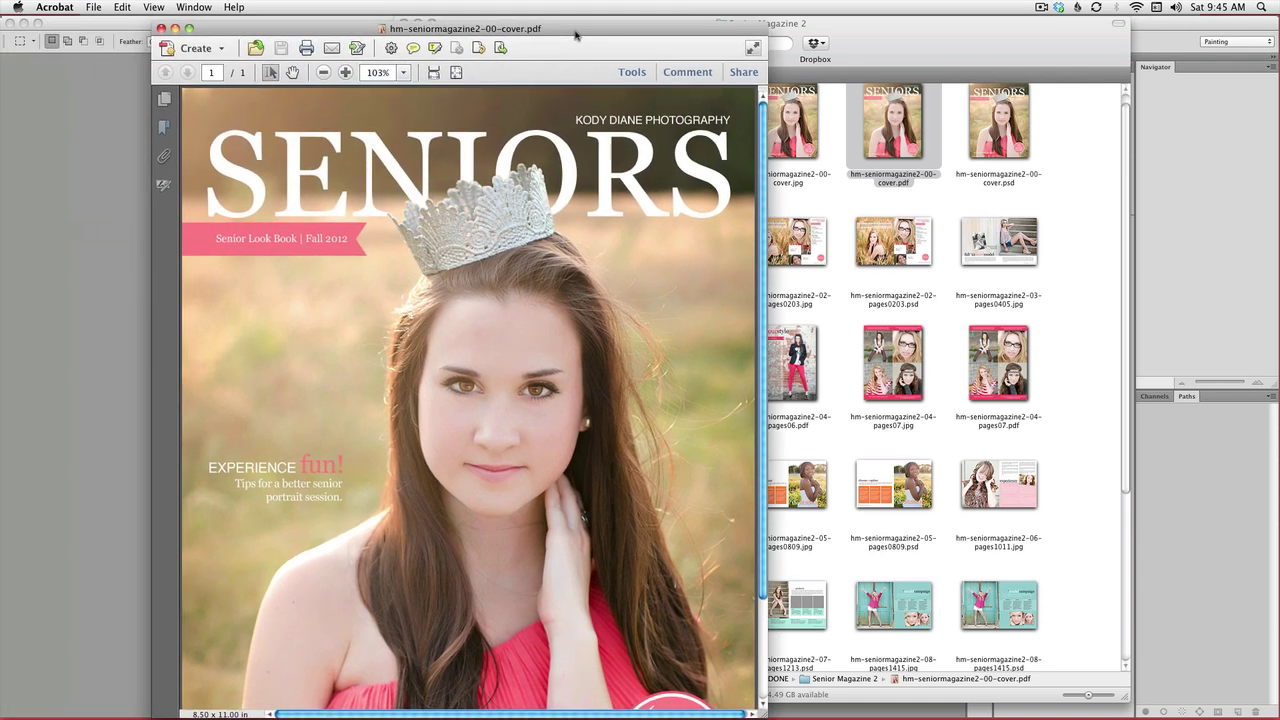
left_click(403, 72)
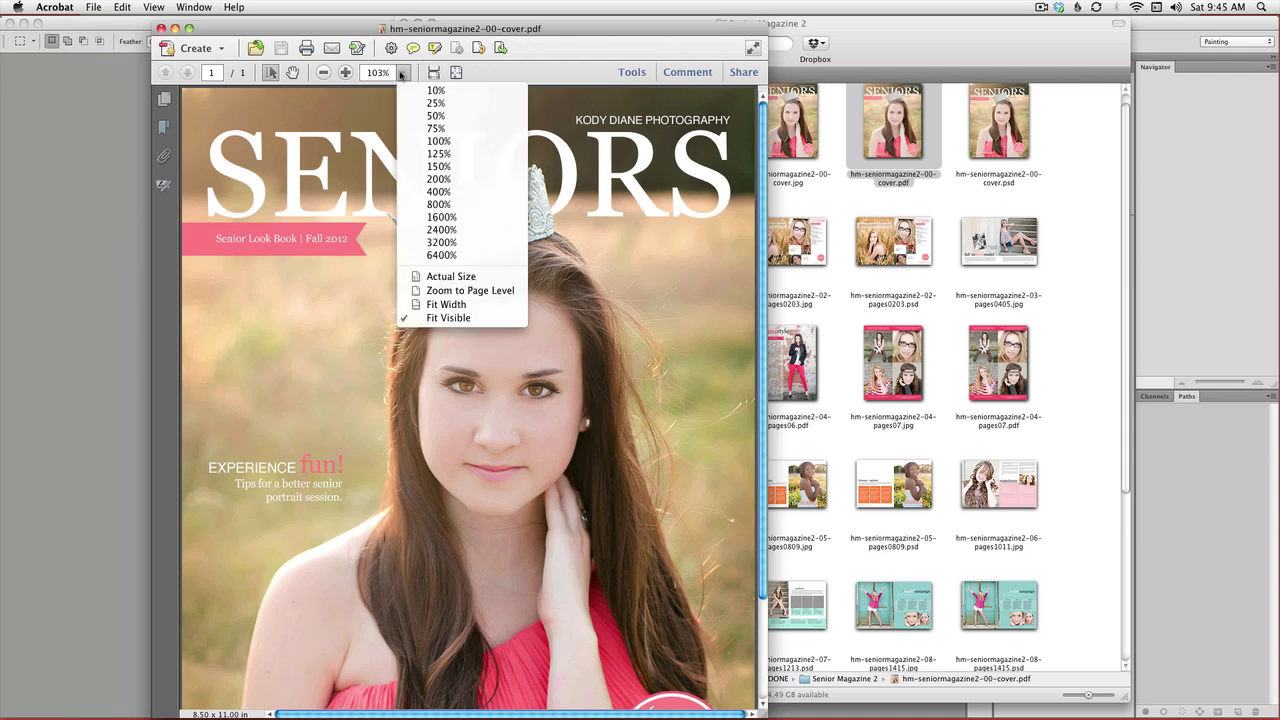
left_click(460, 291)
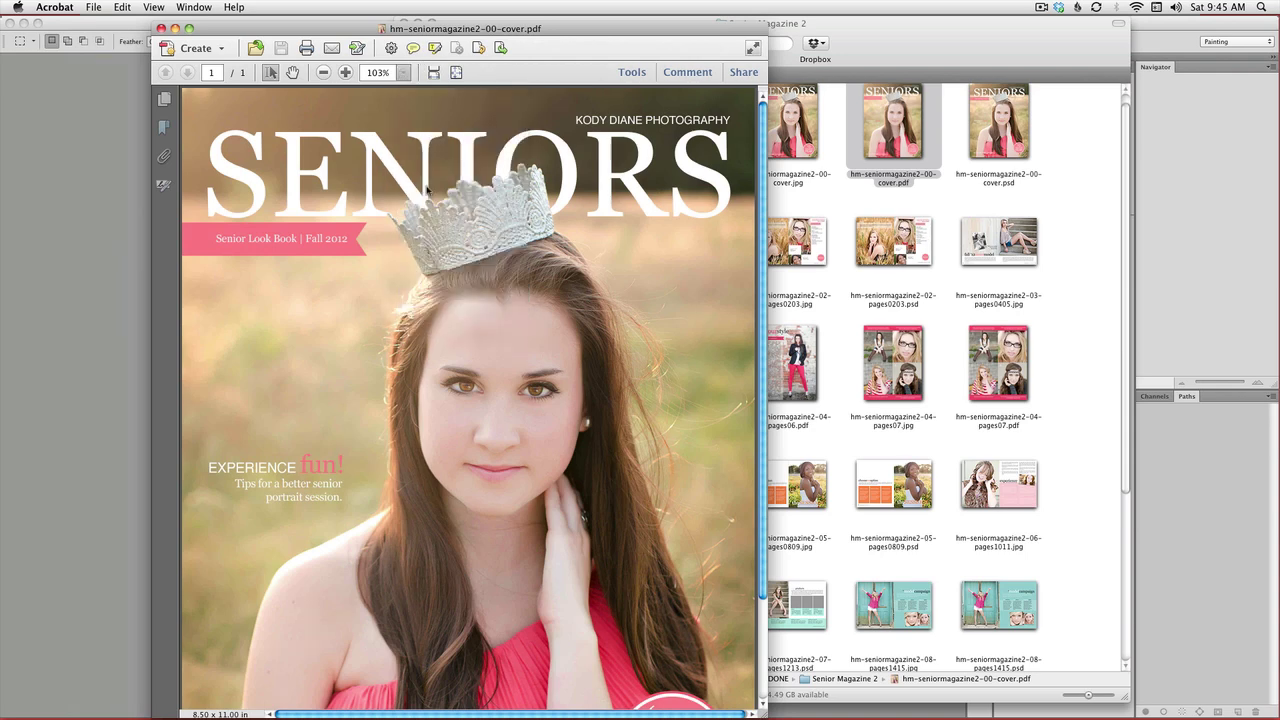
left_click_drag(580, 29, 585, 11)
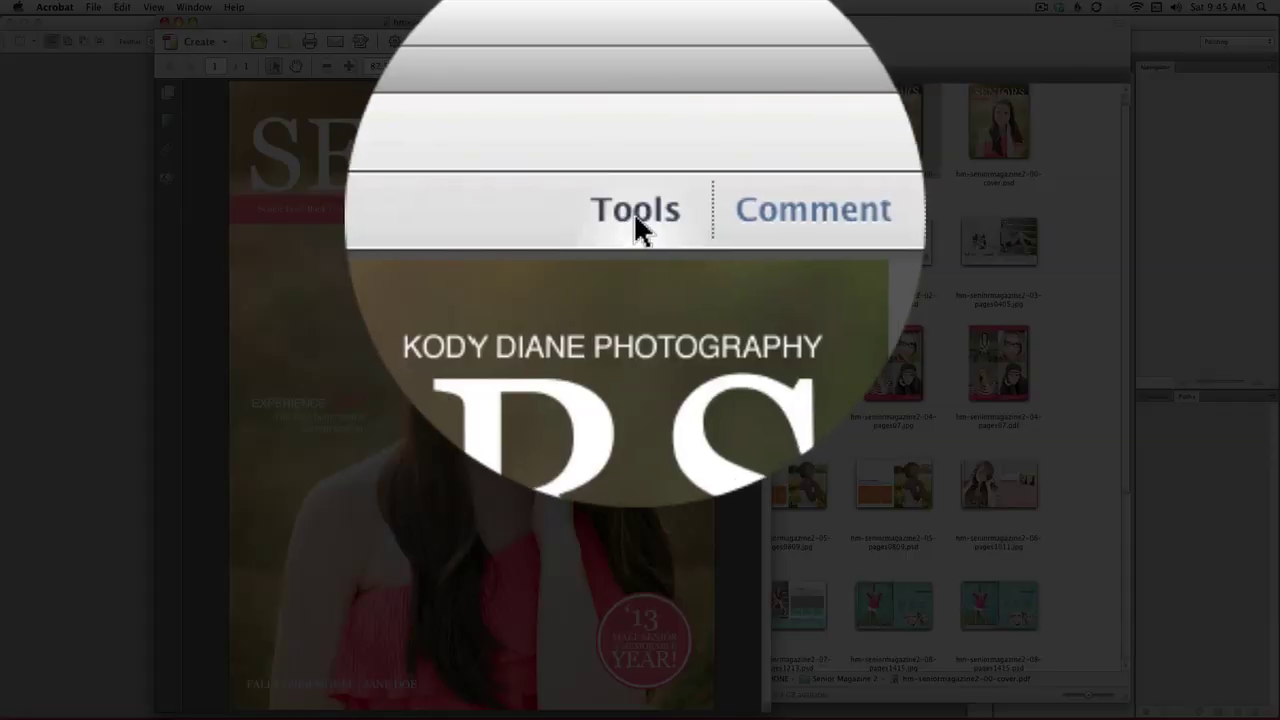
Step: Start Insert from File and browse the second drive through Two Pear Designs > Products > DONE
left_click(635, 66)
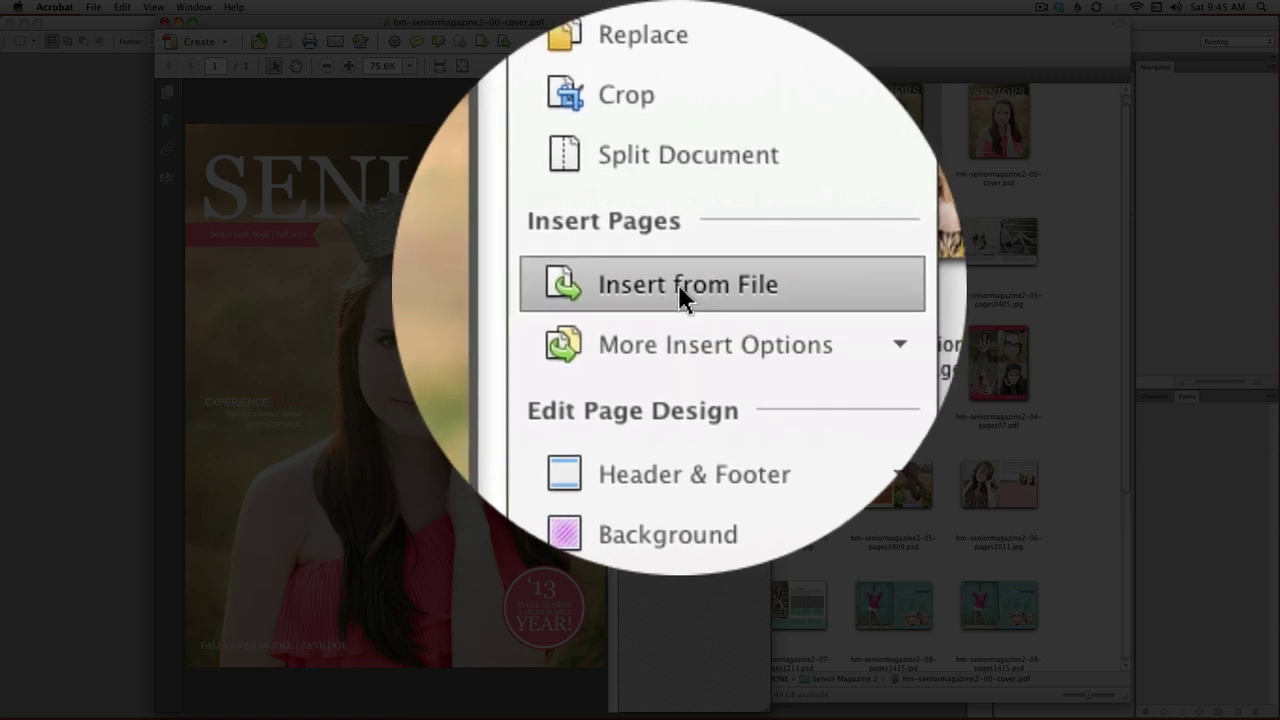
left_click(682, 292)
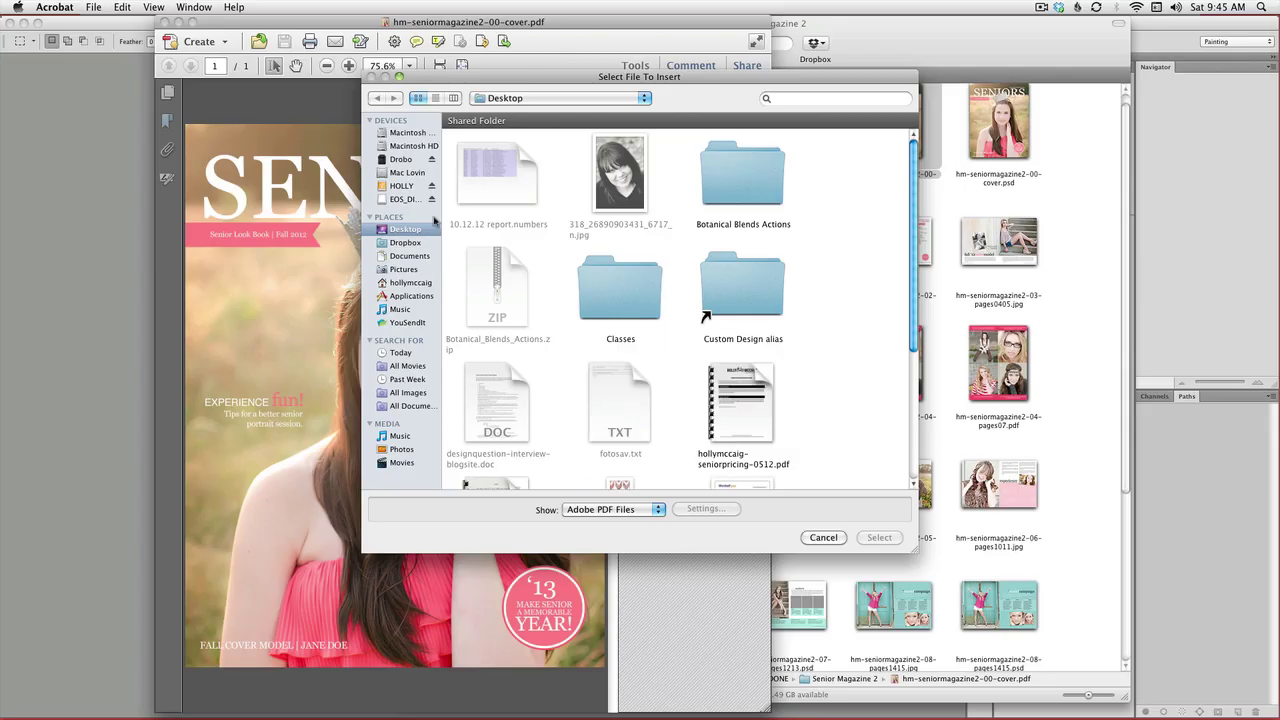
left_click(407, 133)
double_click(738, 182)
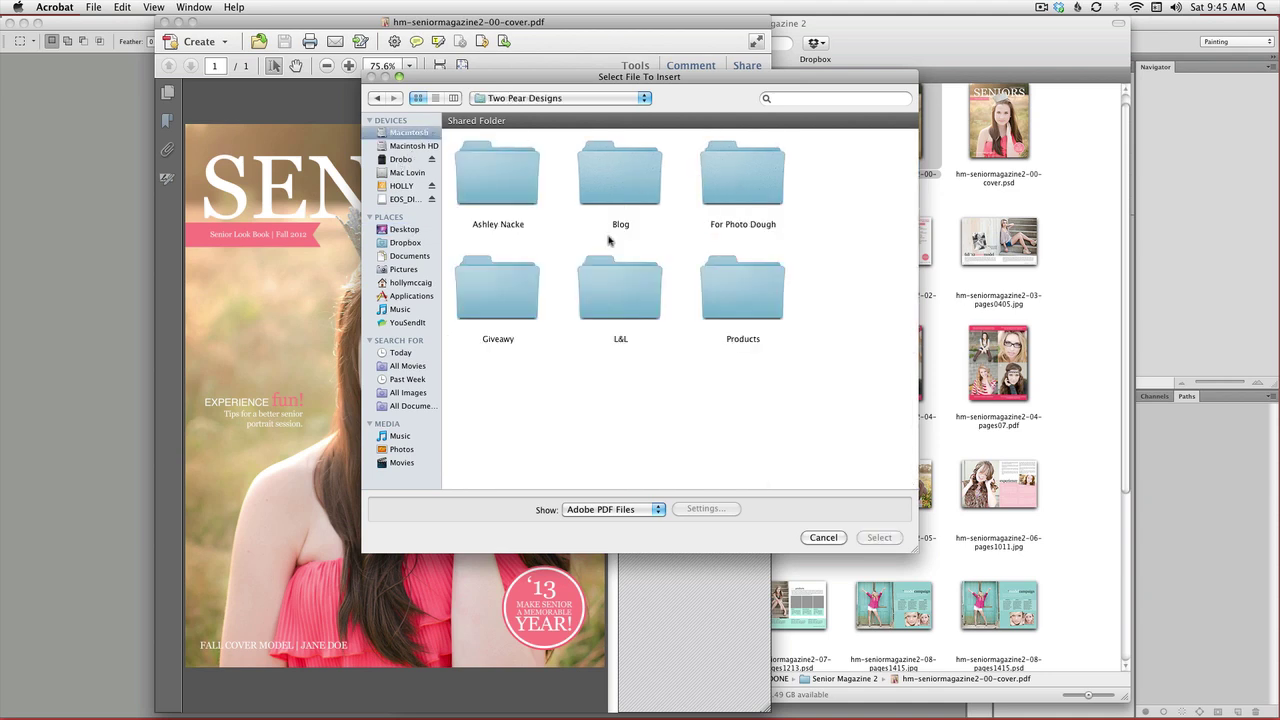
double_click(743, 290)
double_click(497, 175)
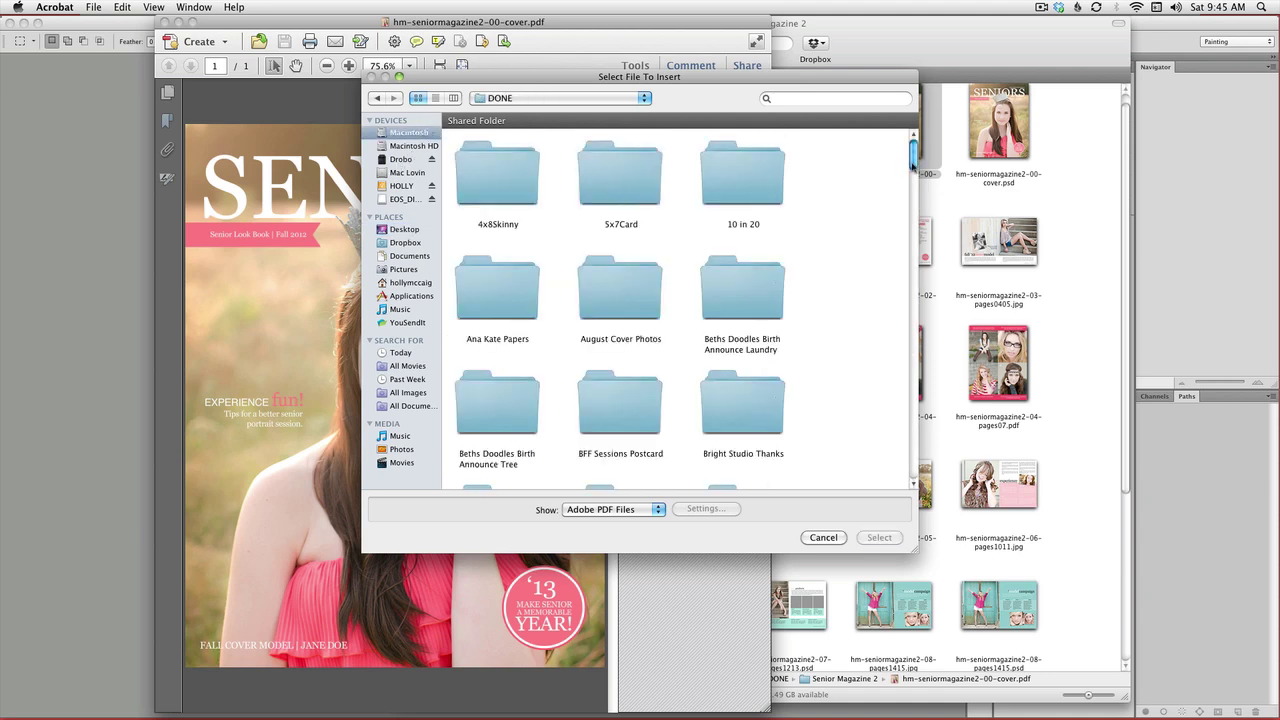
scroll(878, 368, "down", 10)
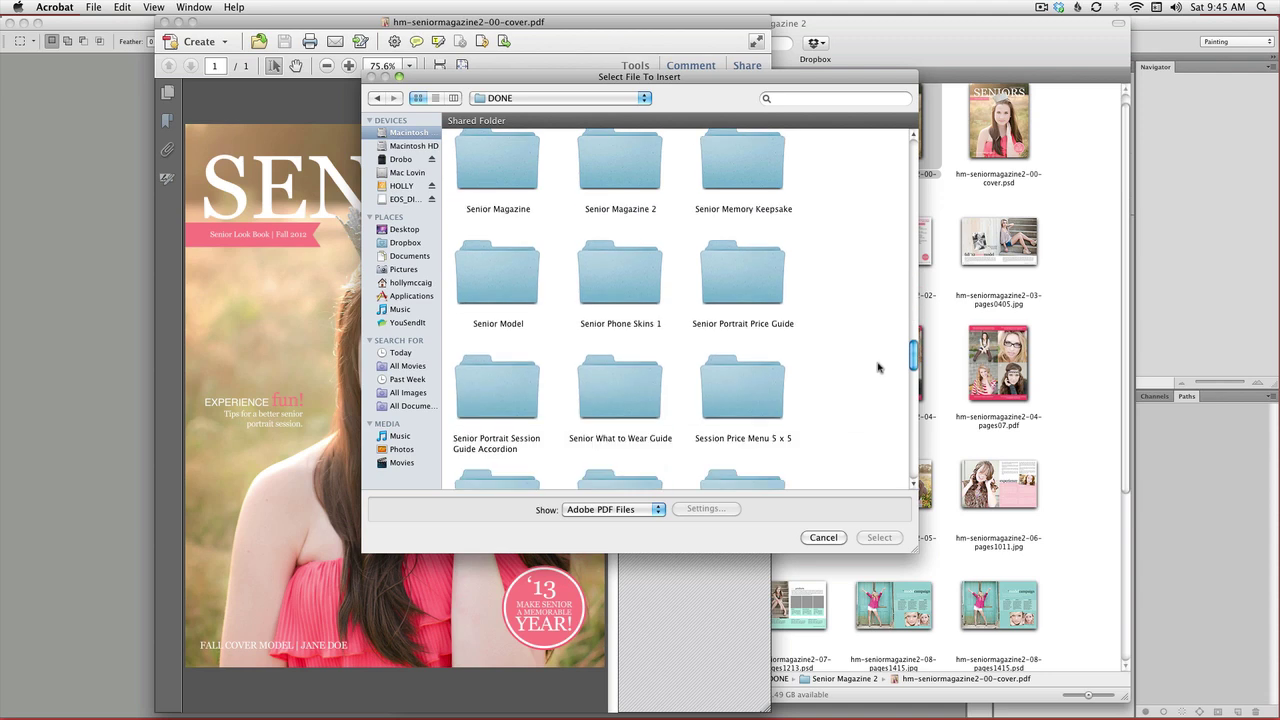
scroll(880, 360, "up", 5)
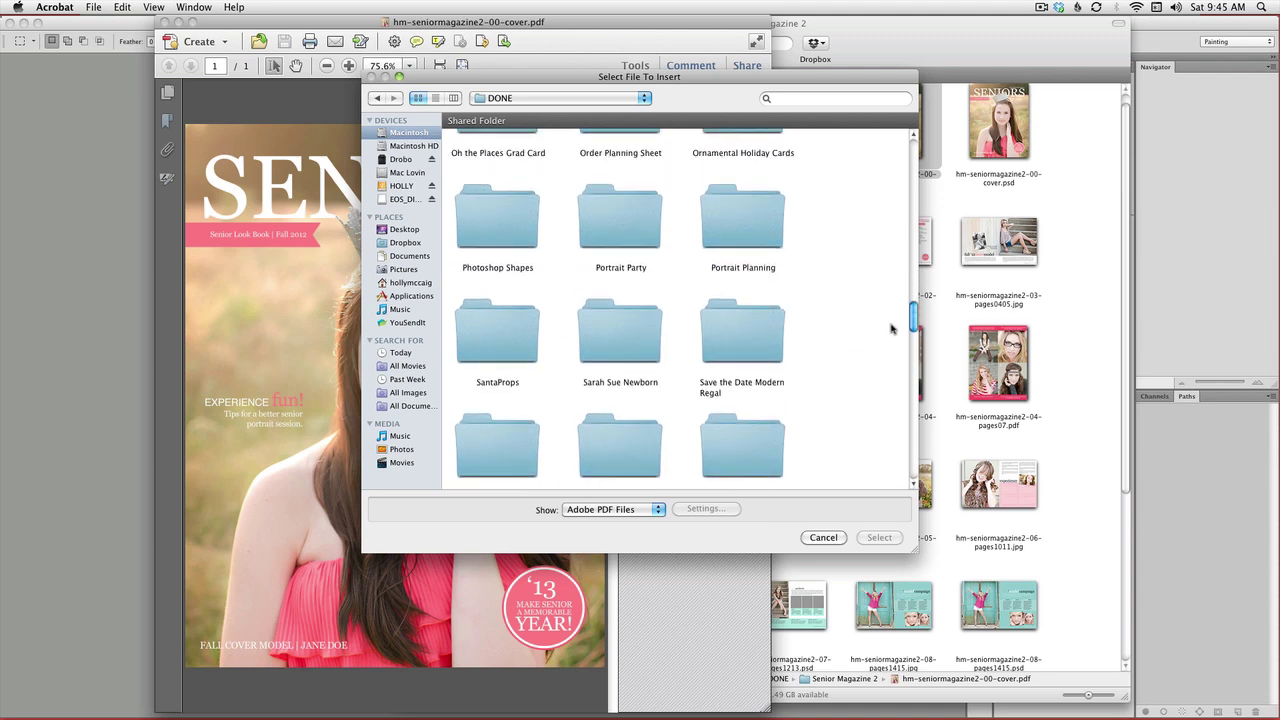
scroll(891, 328, "down", 4)
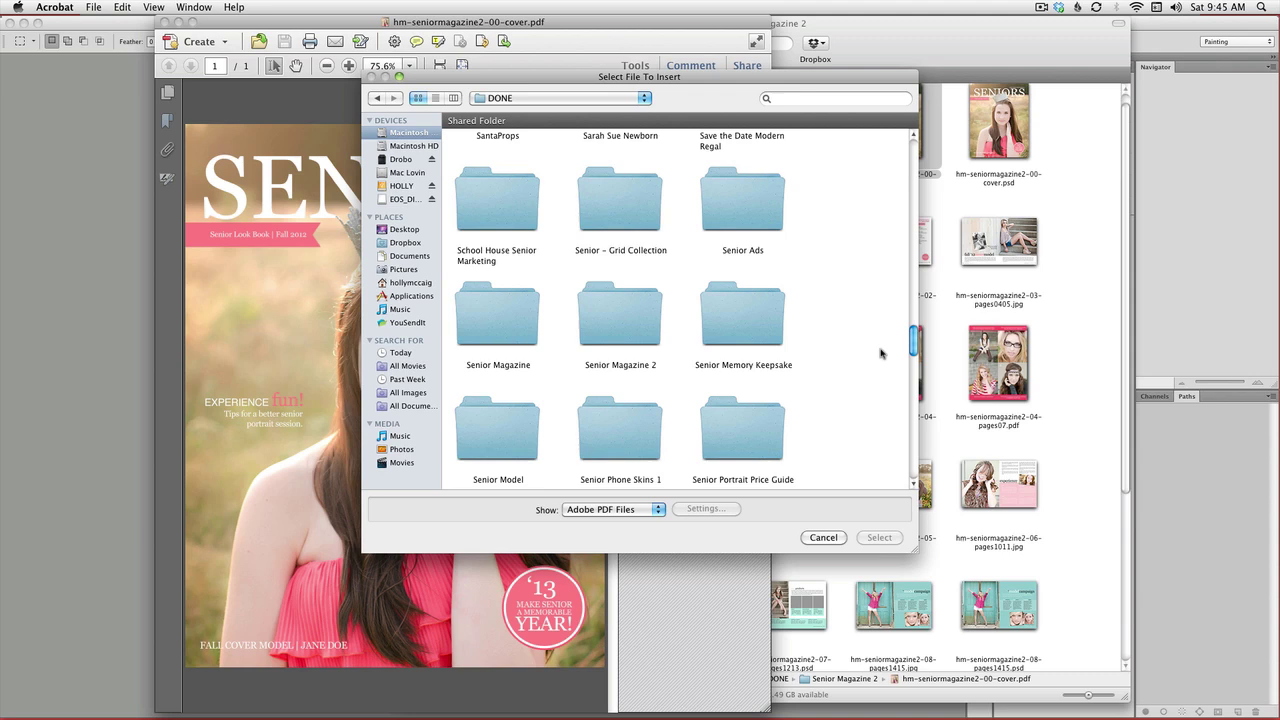
scroll(881, 353, "down", 1)
Step: In Senior Magazine 2, select hm-seniormagazine2-04-pages06.pdf and pages07.pdf together
double_click(621, 325)
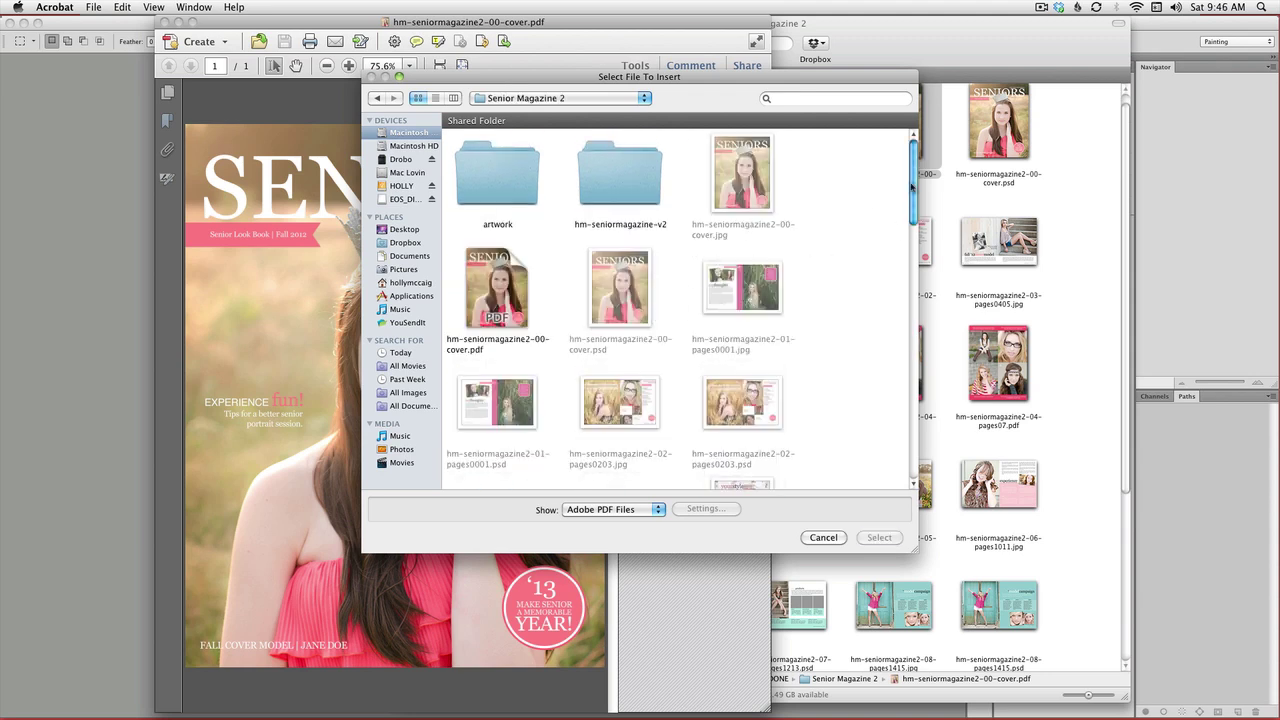
left_click_drag(911, 186, 899, 262)
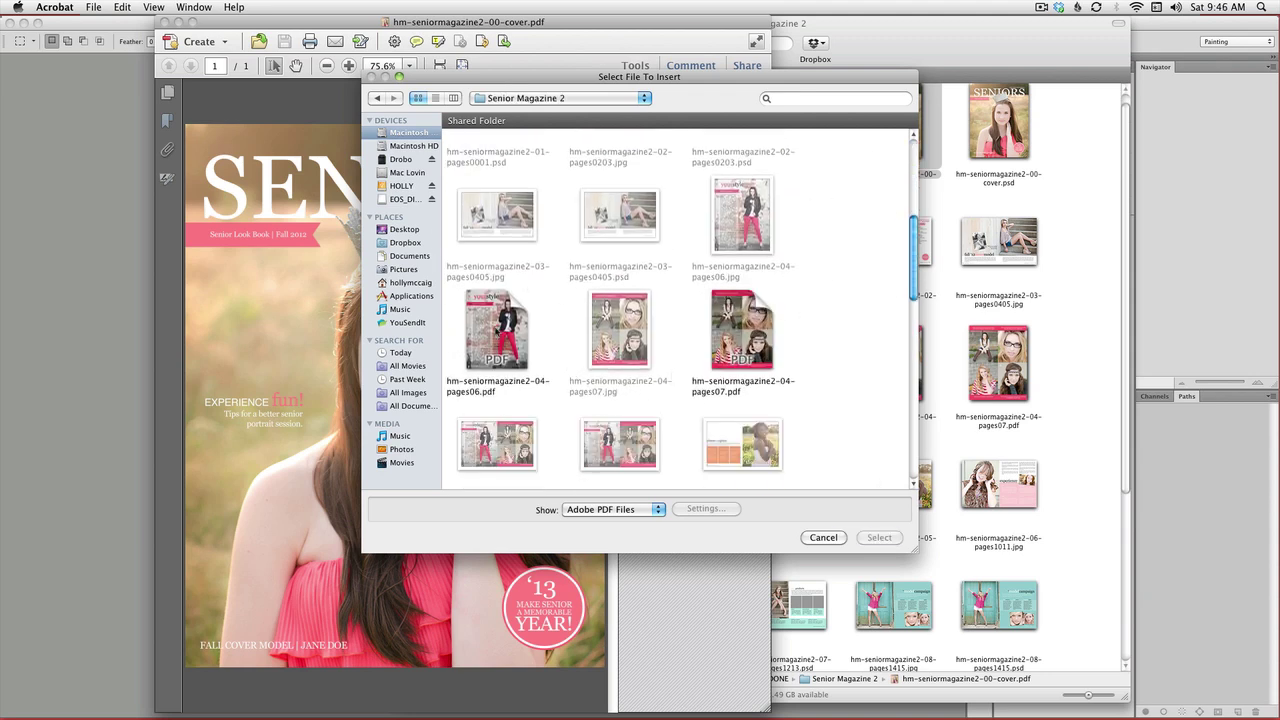
left_click(483, 335)
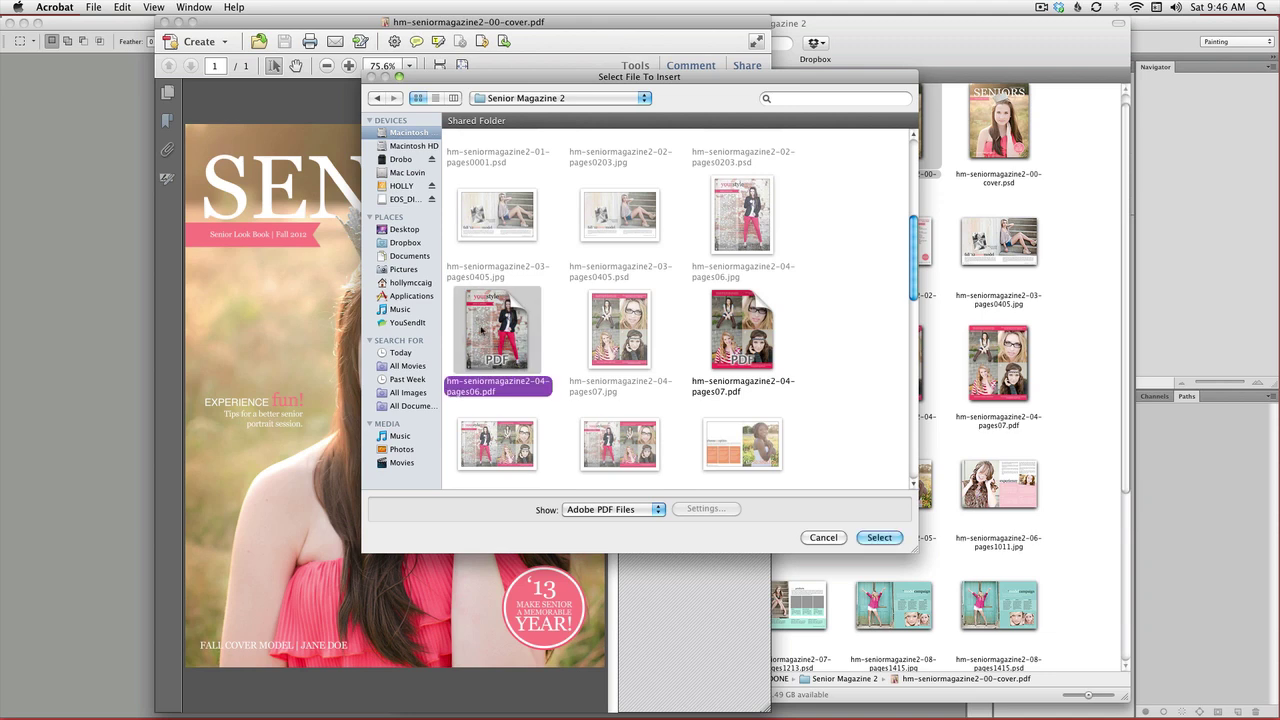
left_click(745, 325, "super")
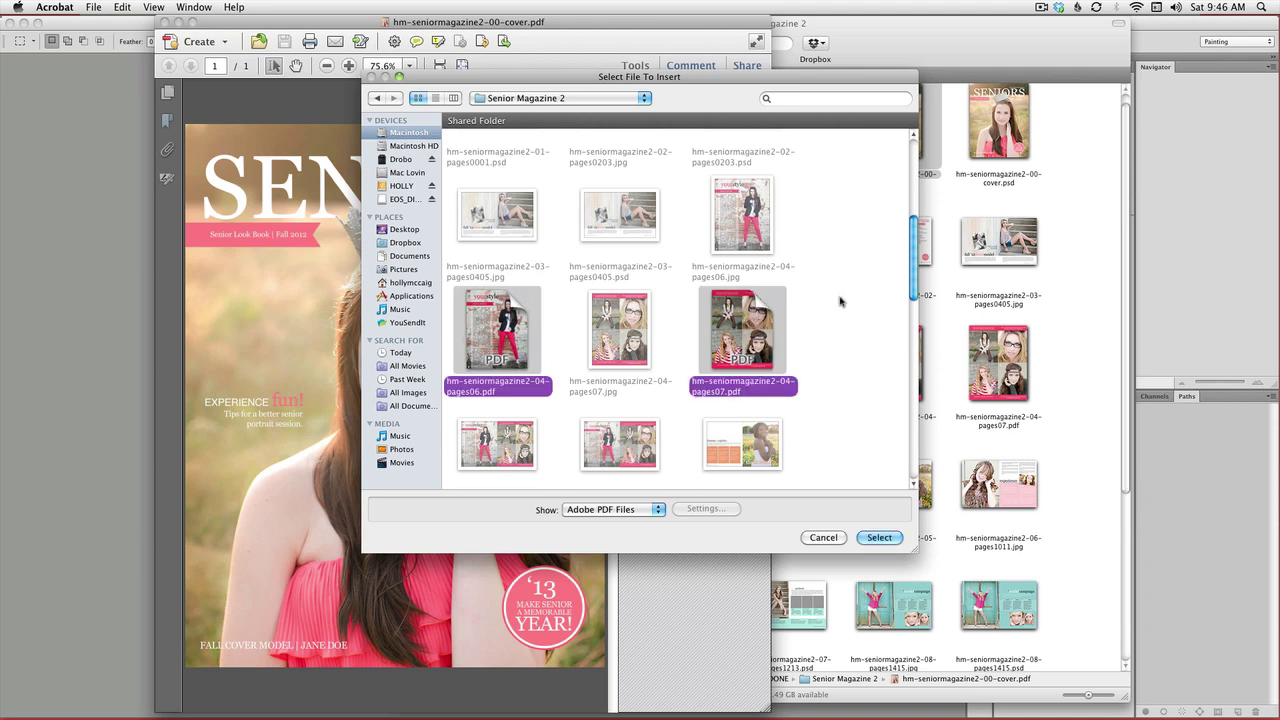
Step: Insert the pages06 and pages07 PDFs after the last page, giving a three-page document
left_click(879, 537)
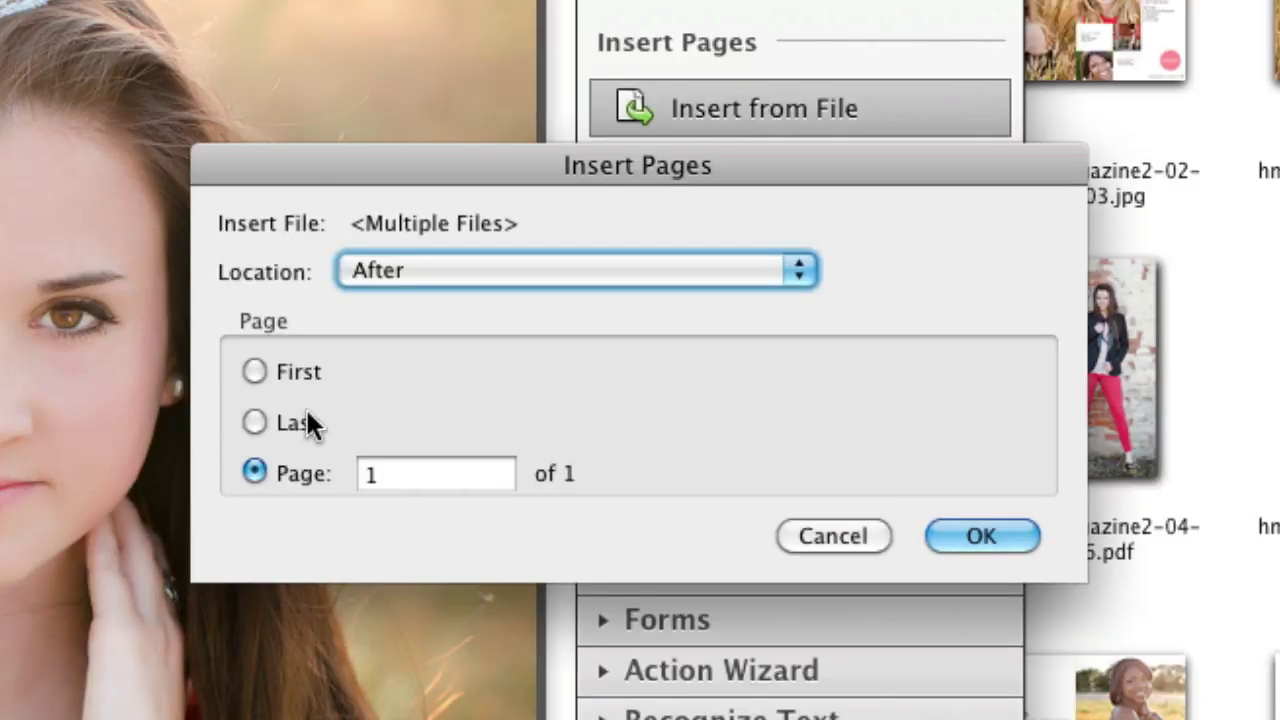
left_click(418, 271)
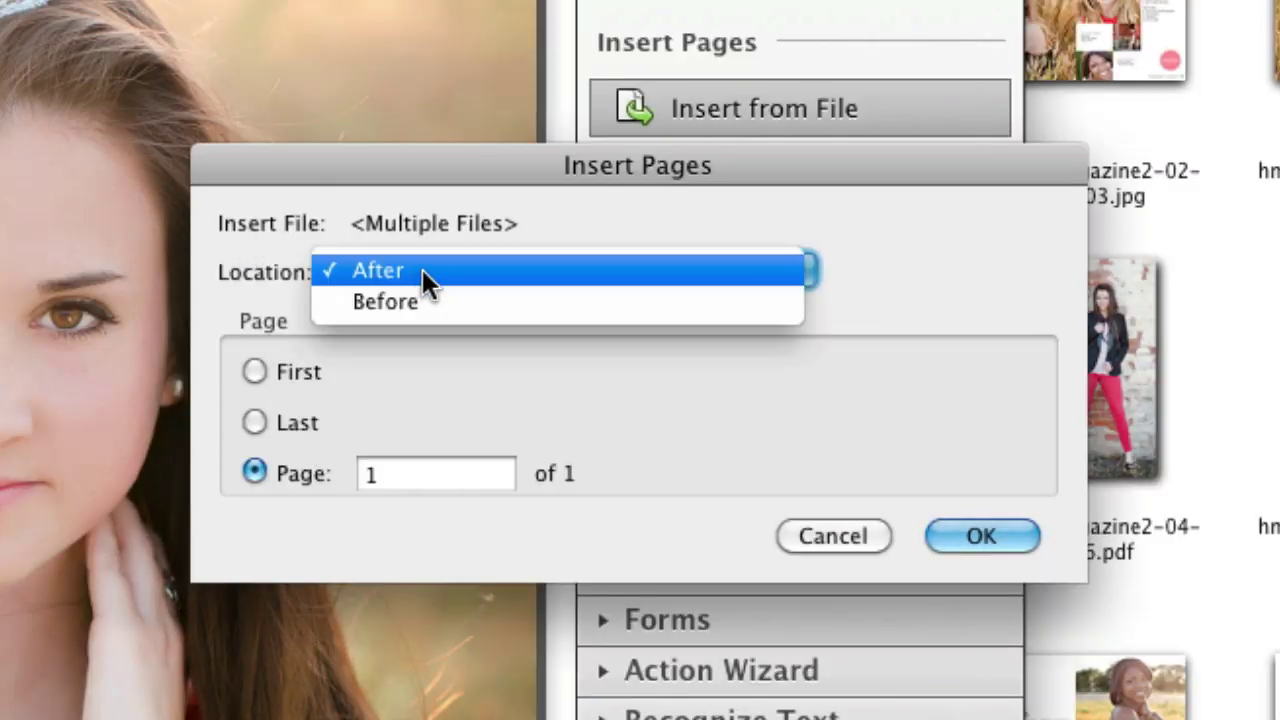
left_click(420, 276)
left_click(254, 422)
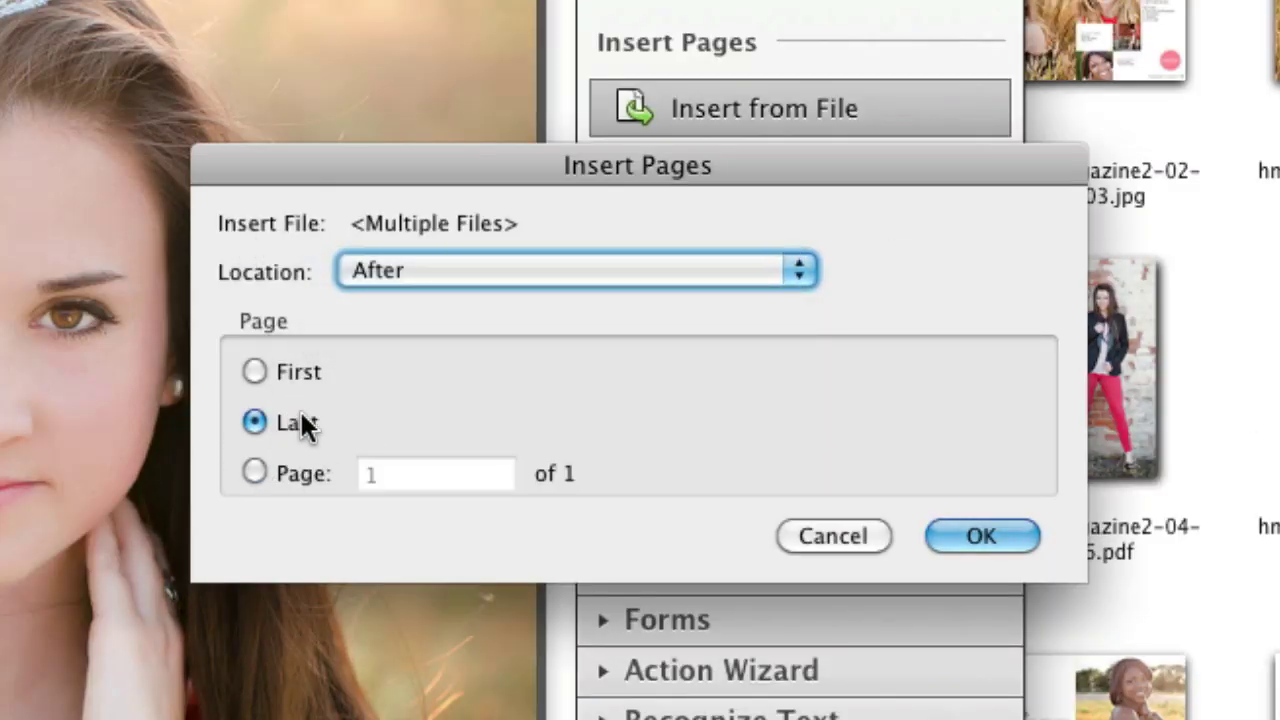
left_click(950, 533)
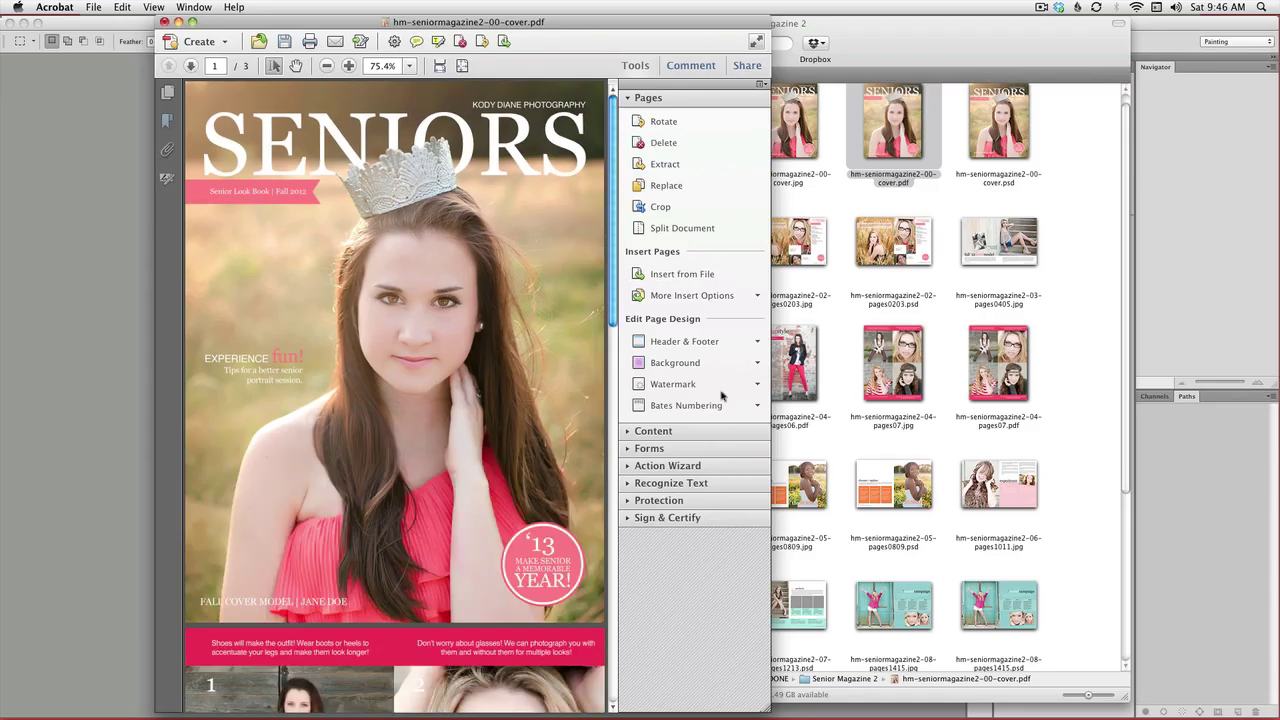
Step: Enlarge and reposition the magazine window, then switch to Two Page View
left_click_drag(768, 709, 1028, 700)
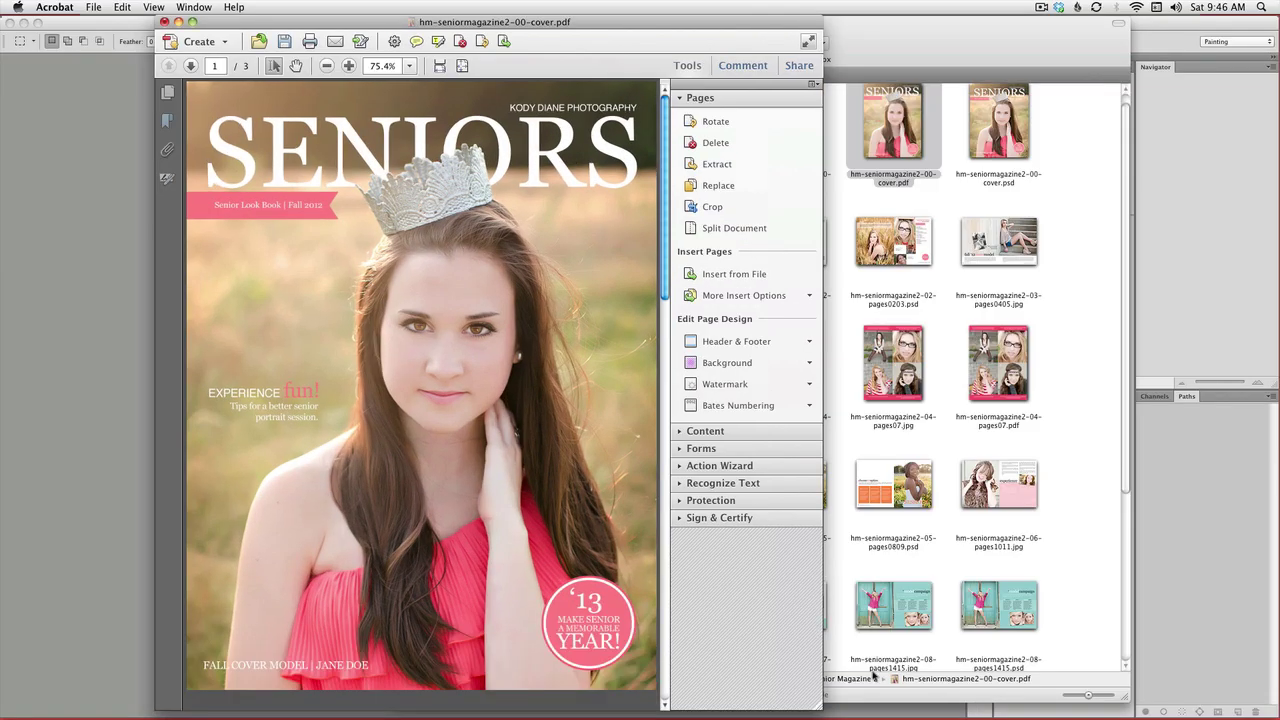
left_click_drag(581, 25, 545, 33)
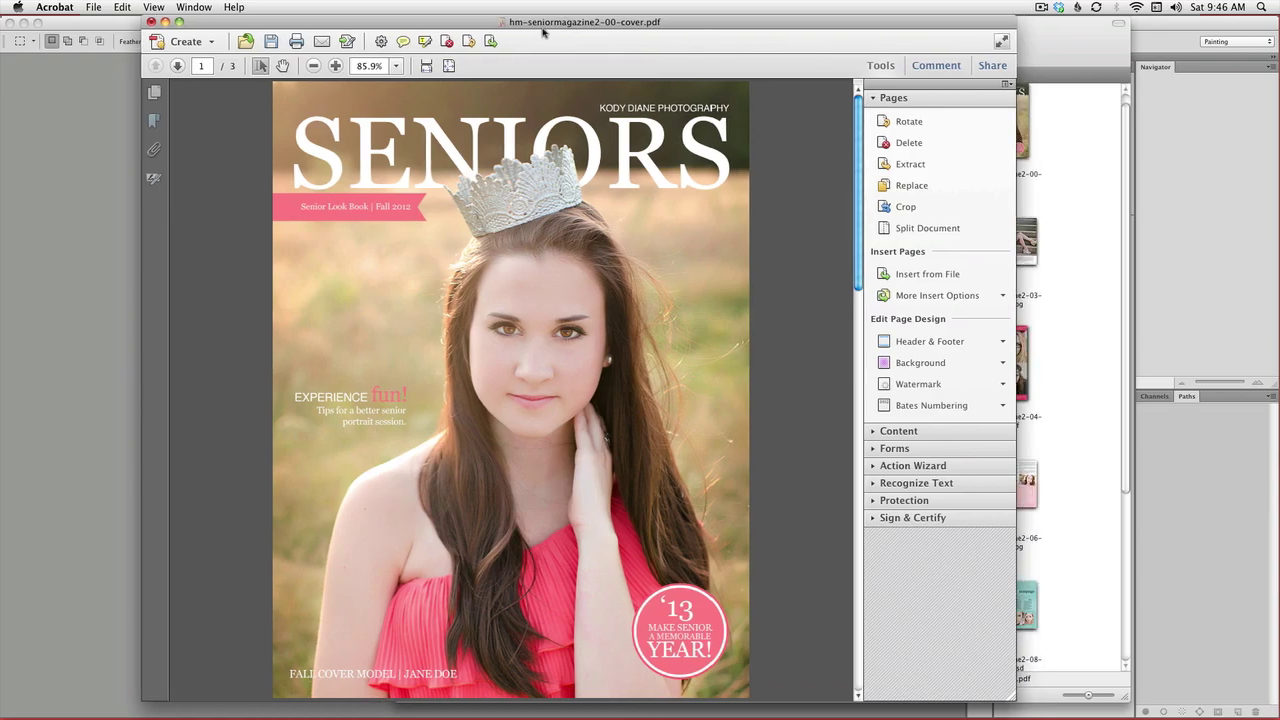
left_click(153, 7)
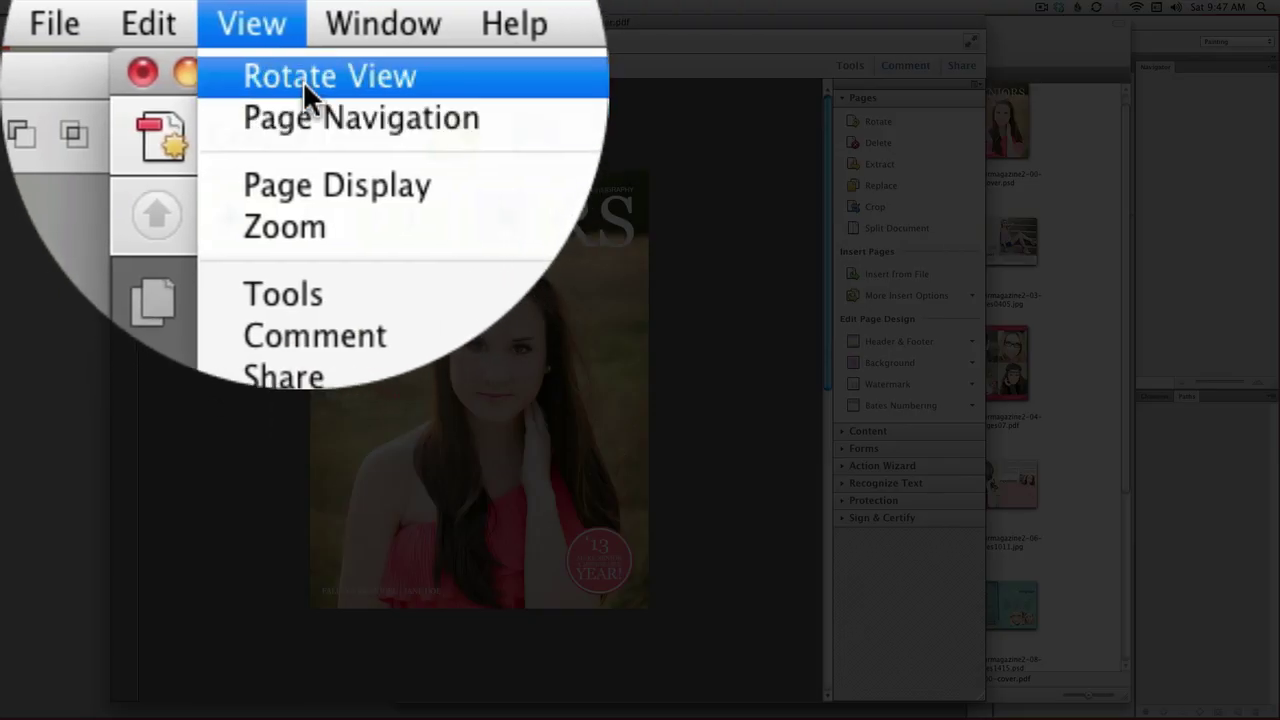
mouse_move(303, 194)
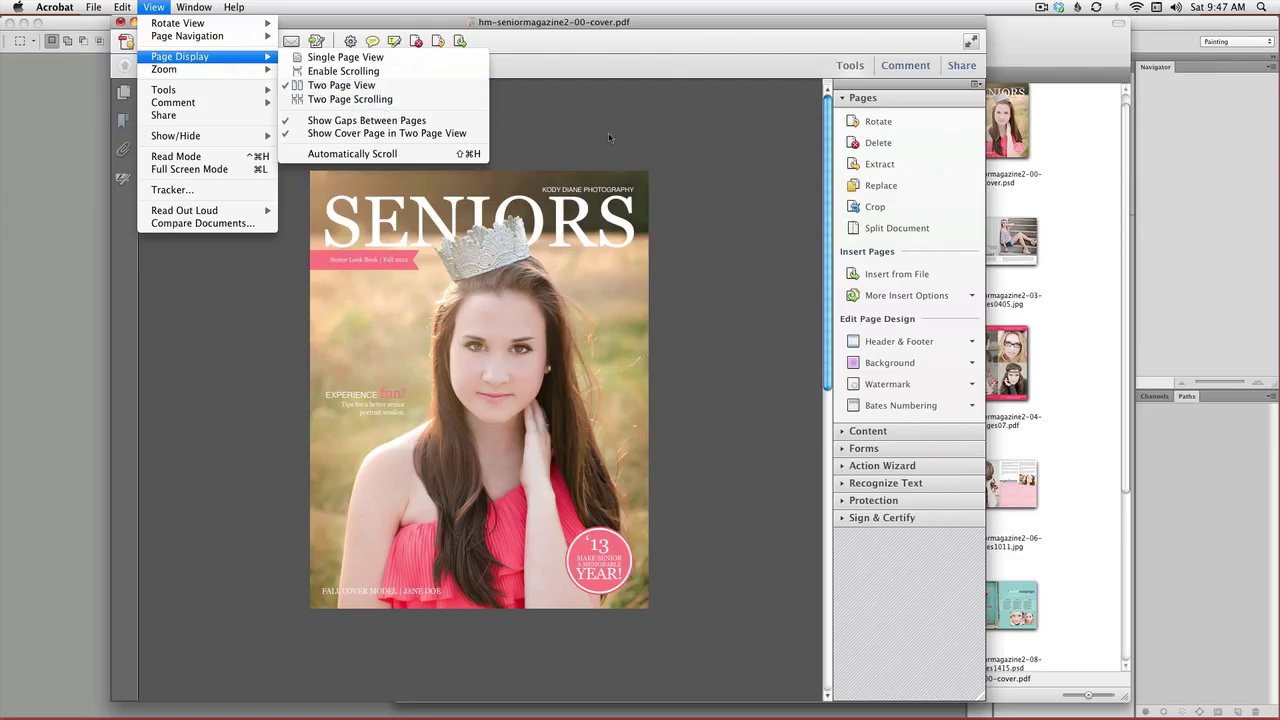
left_click(610, 138)
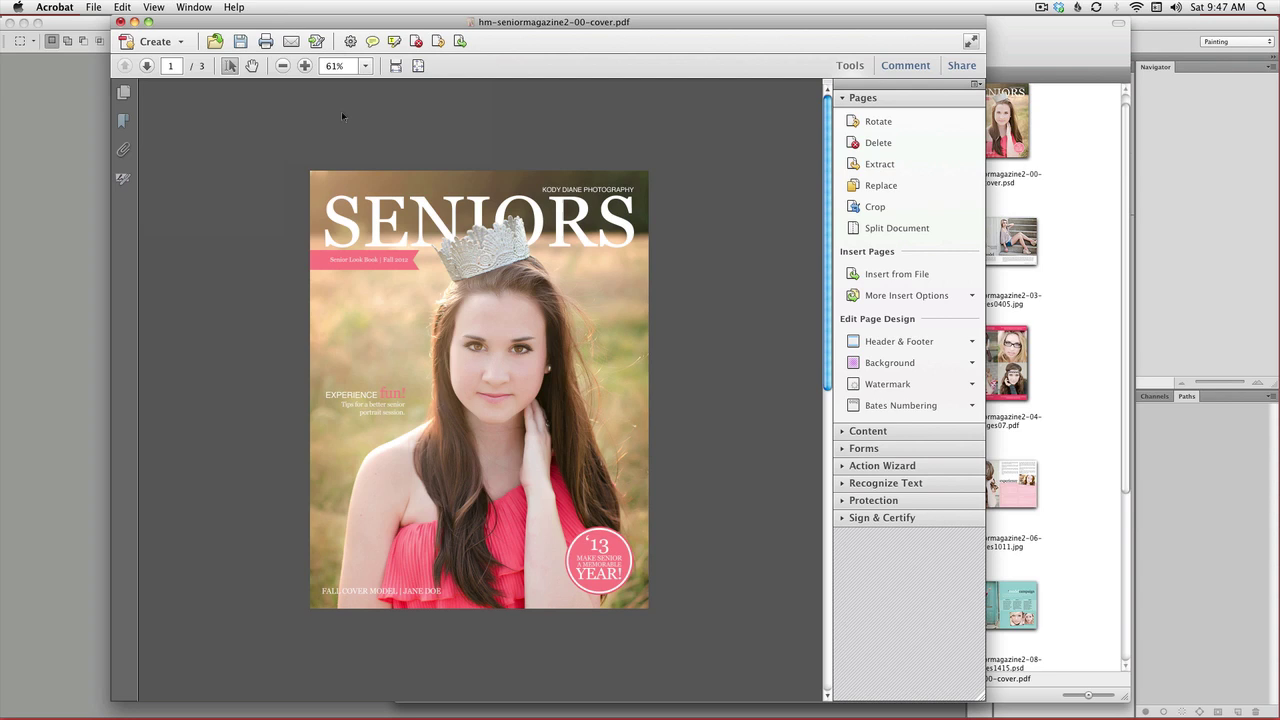
left_click_drag(452, 22, 453, 22)
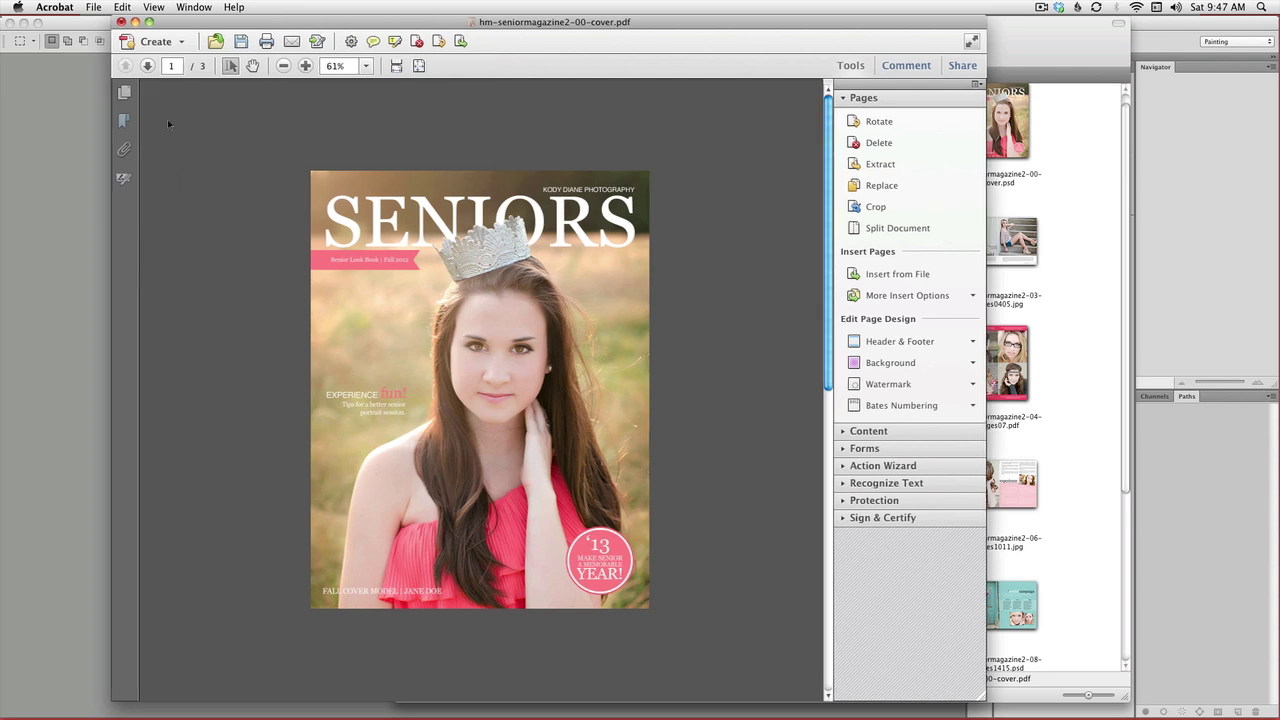
Step: In Page Thumbnails, drag the yourstyle page to position 2, ahead of the four-photo page
left_click(147, 66)
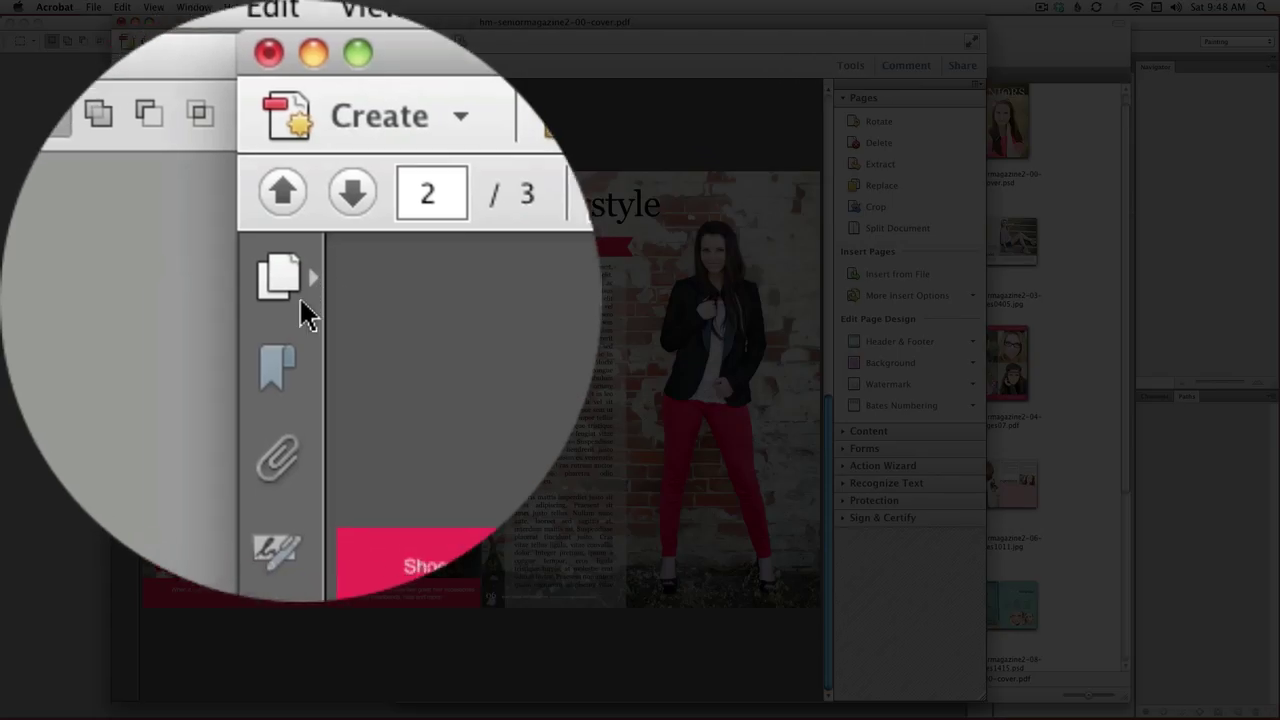
left_click(124, 92)
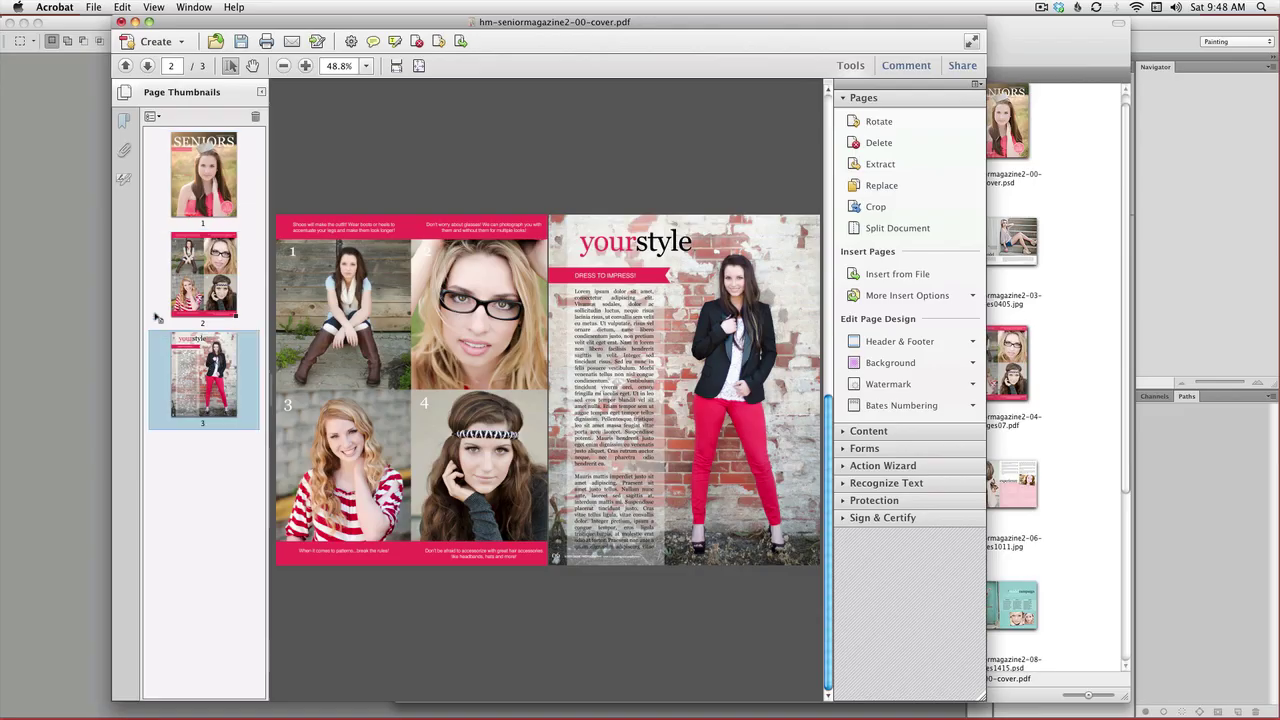
left_click_drag(245, 202, 245, 205)
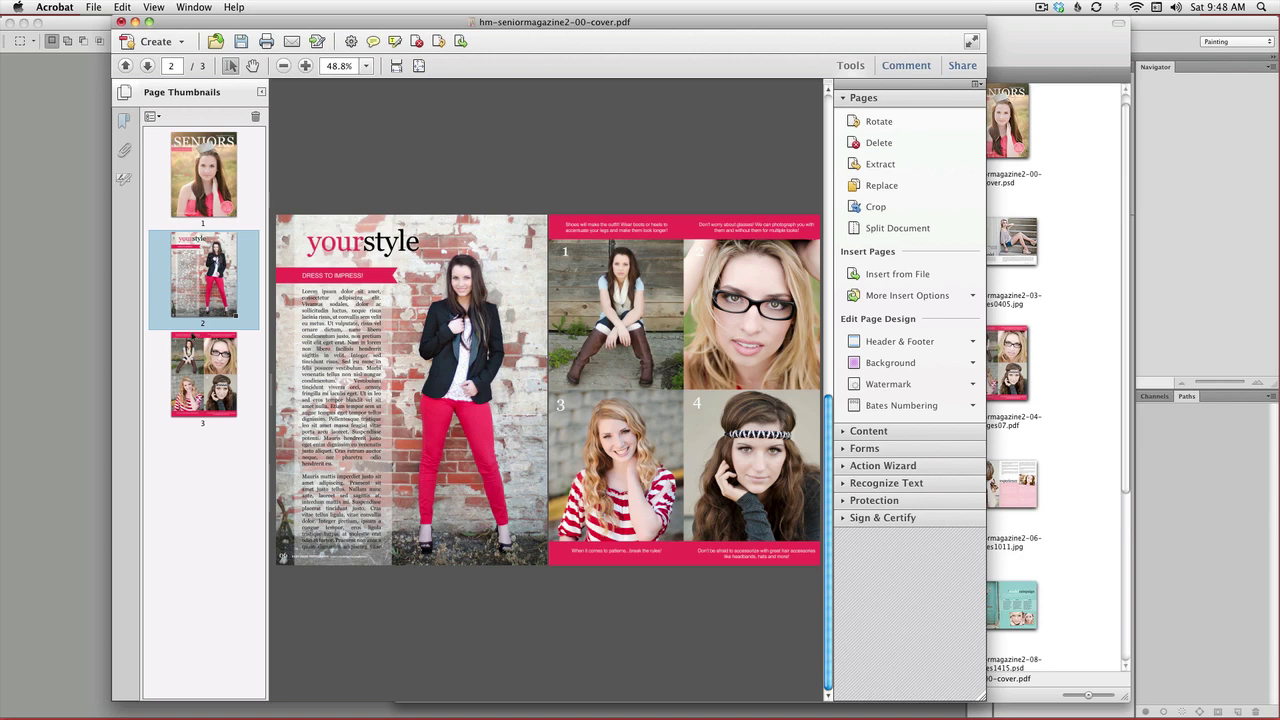
left_click(156, 7)
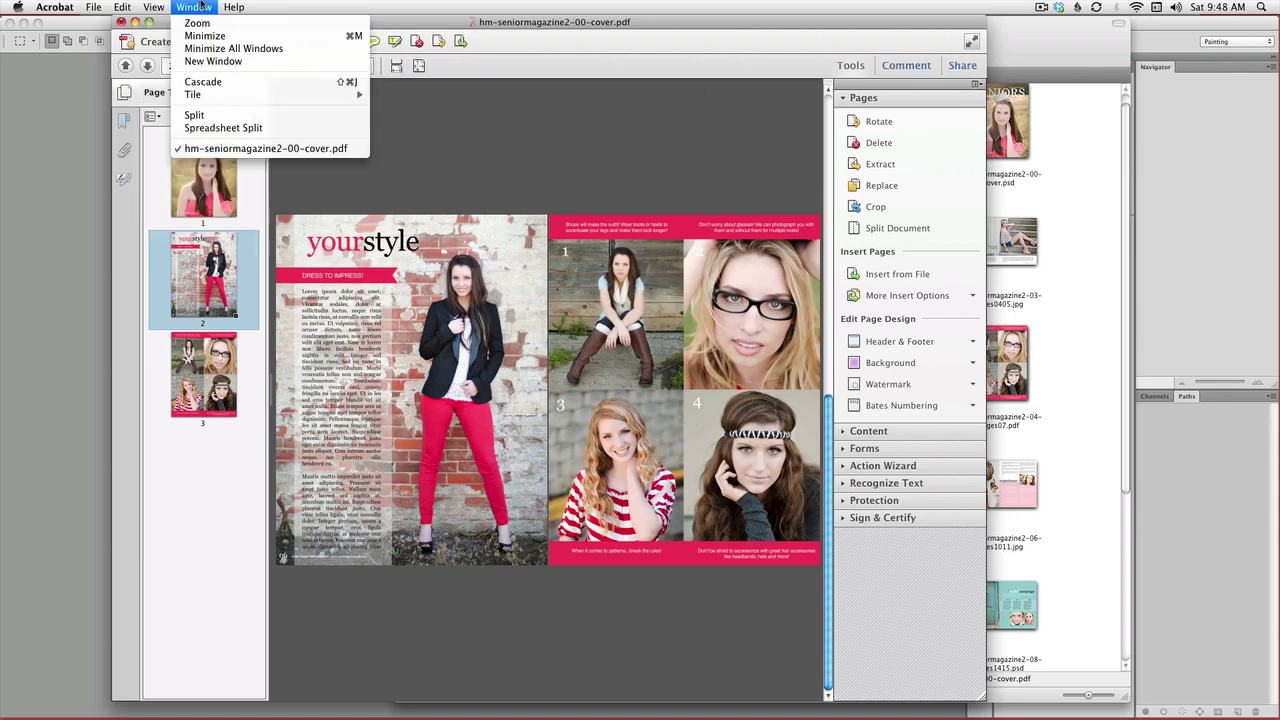
left_click(539, 30)
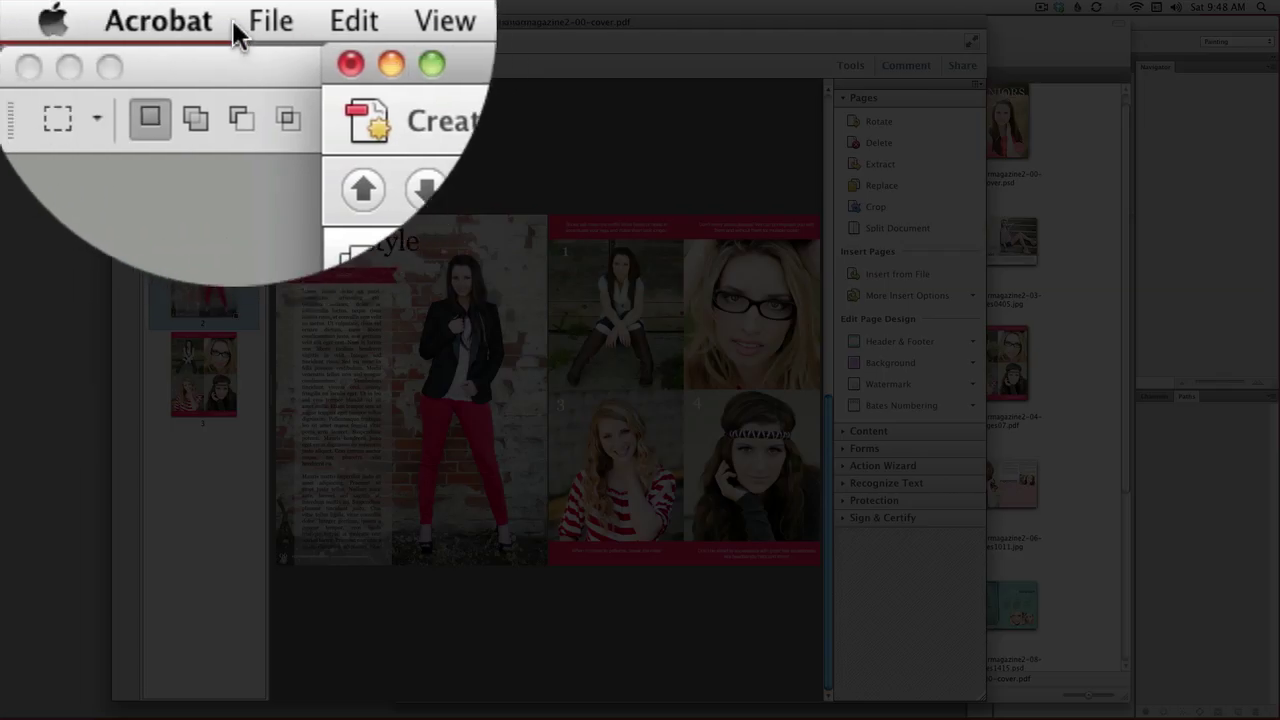
Step: Save As PDF, removing '00-cover' so the file becomes hm-seniormagazine2.pdf
left_click(93, 7)
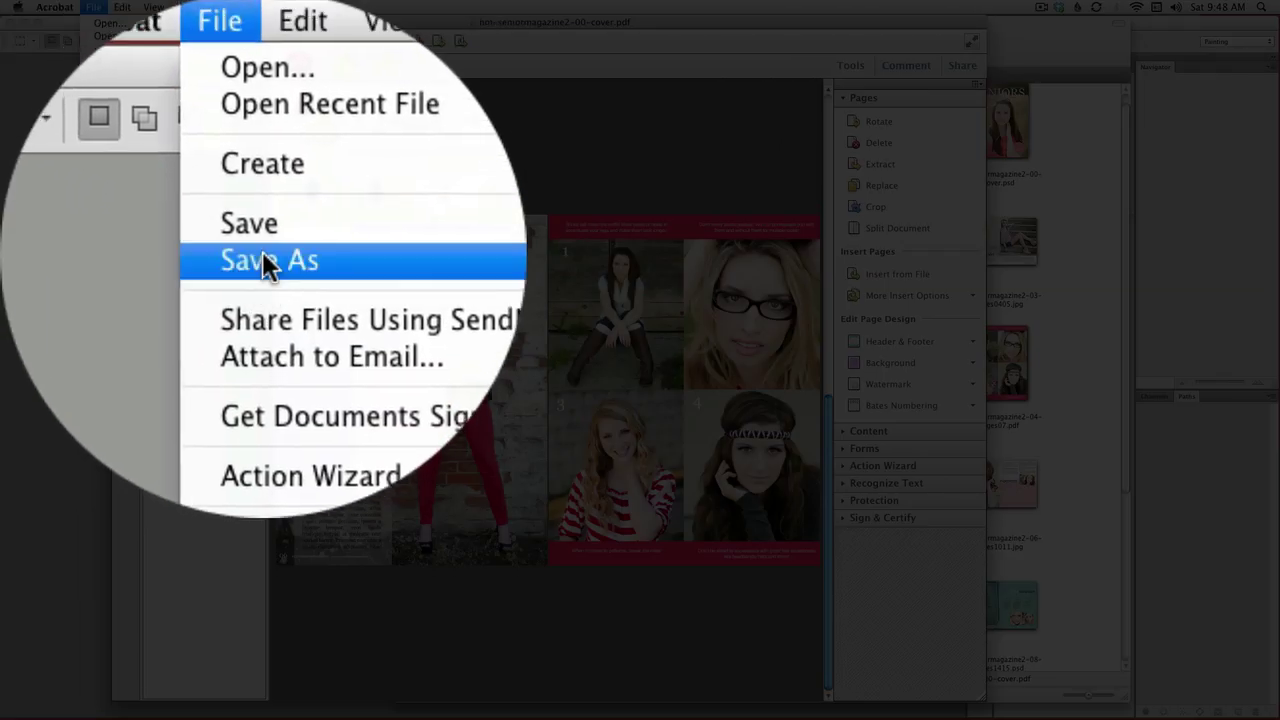
mouse_move(110, 89)
left_click(338, 88)
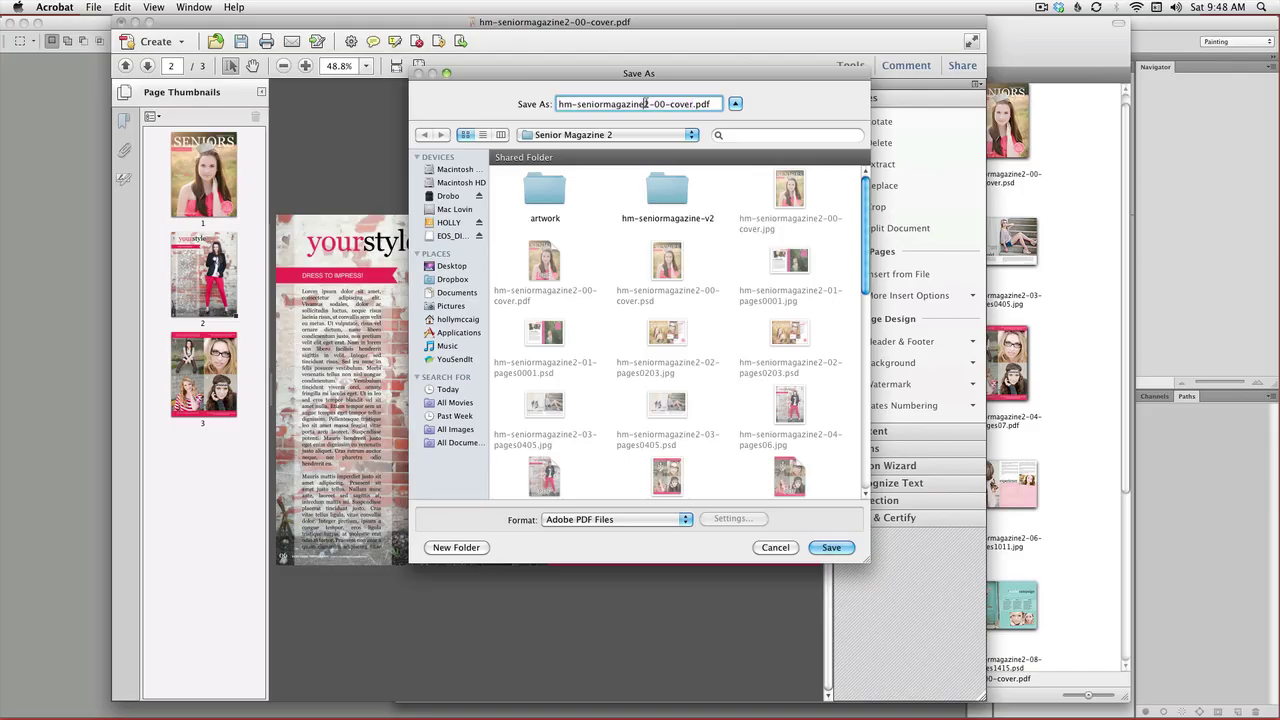
left_click_drag(654, 105, 689, 107)
key("BackSpace")
type("web")
key("Return")
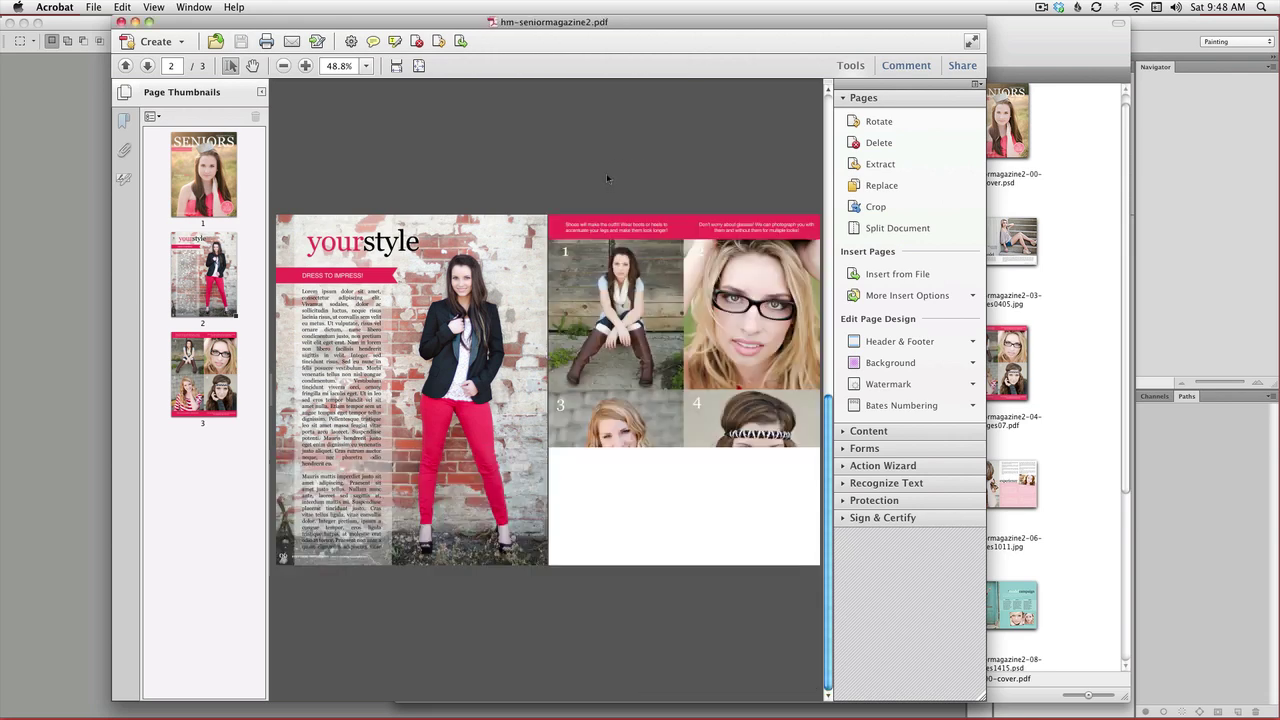
Step: Bring the Senior Magazine 2 Finder folder to the front, closing the reopened cover PDF
left_click(1030, 62)
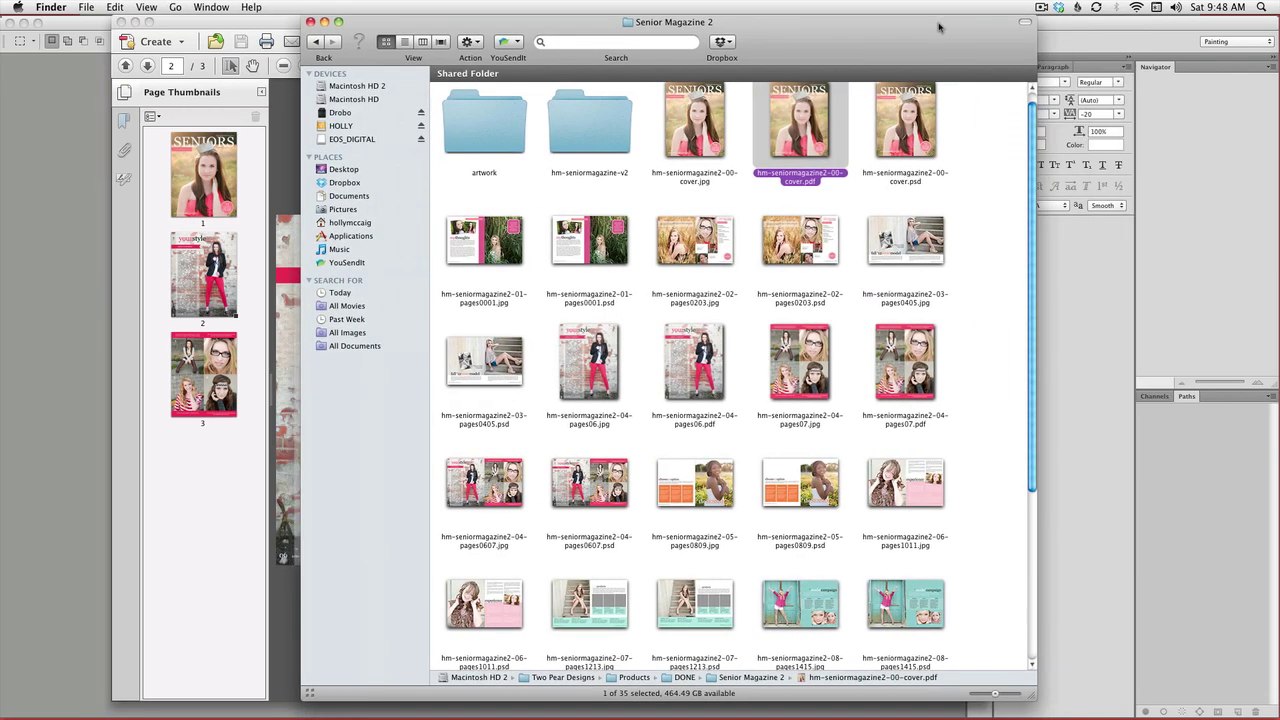
double_click(805, 130)
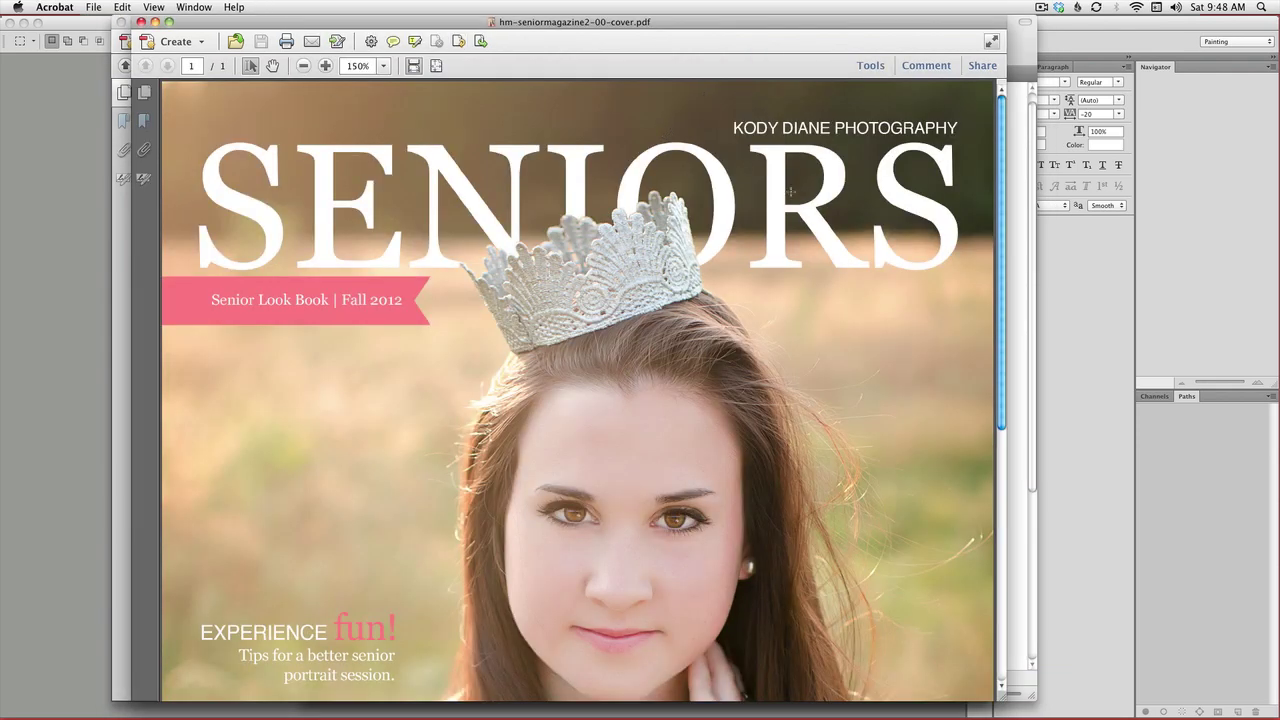
left_click(141, 21)
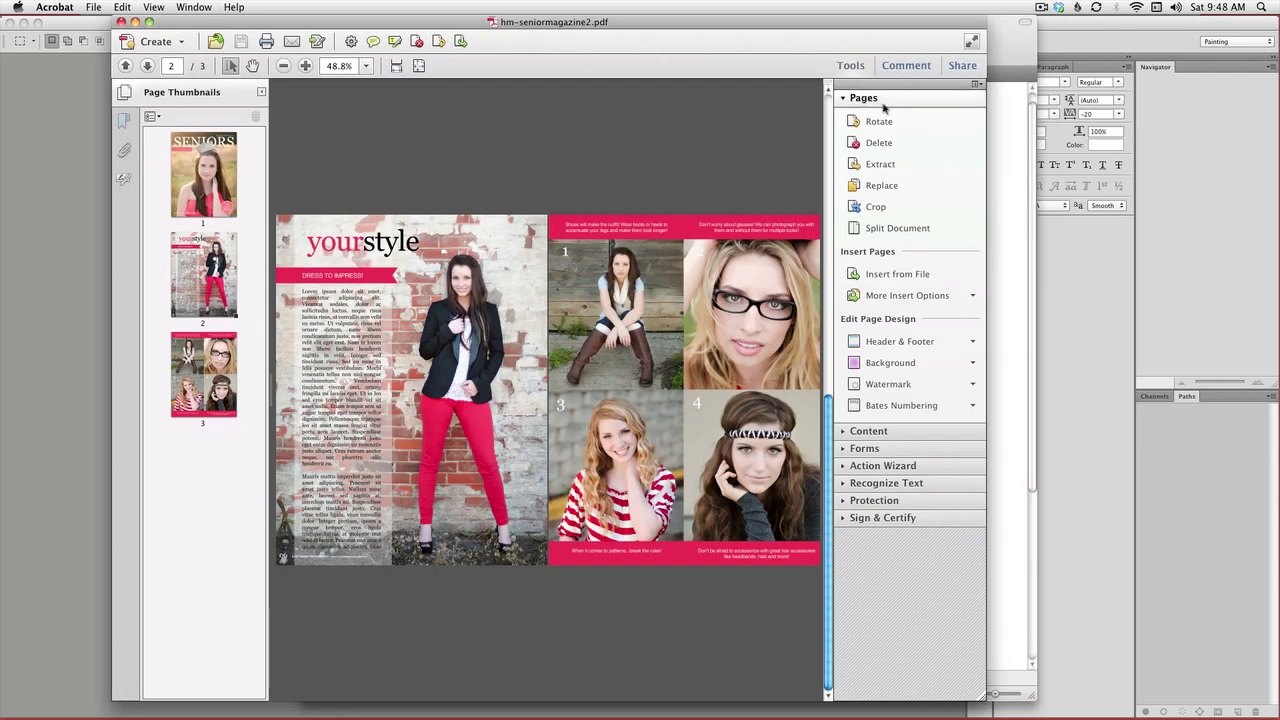
key("F9")
left_click(933, 142)
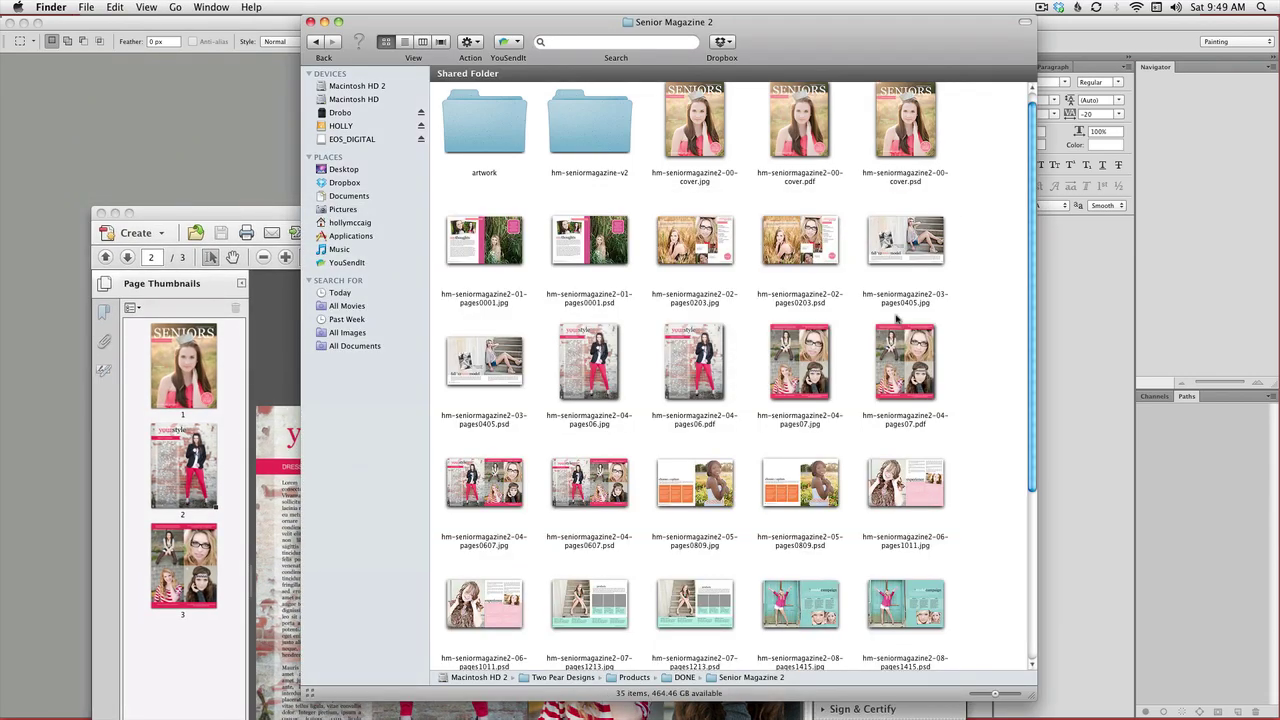
left_click_drag(1031, 363, 994, 534)
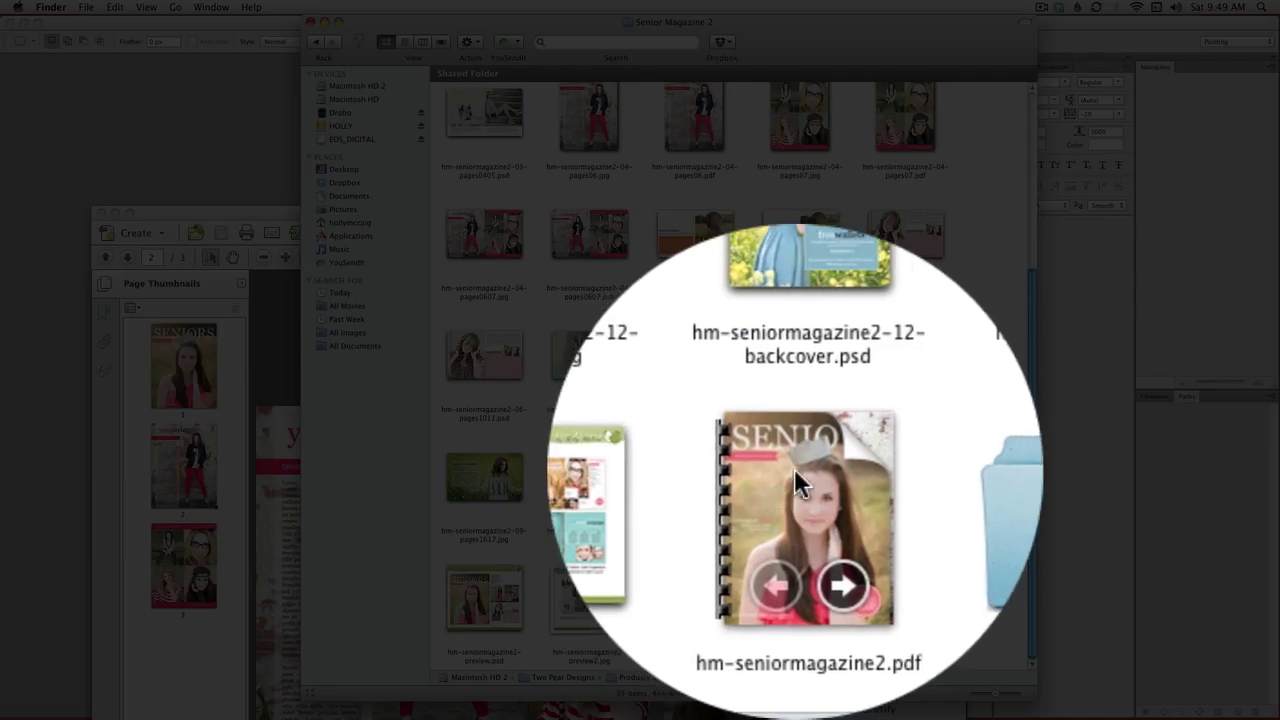
Step: Get Info on hm-seniormagazine2.pdf to confirm its 21.8 MB size
right_click(779, 591)
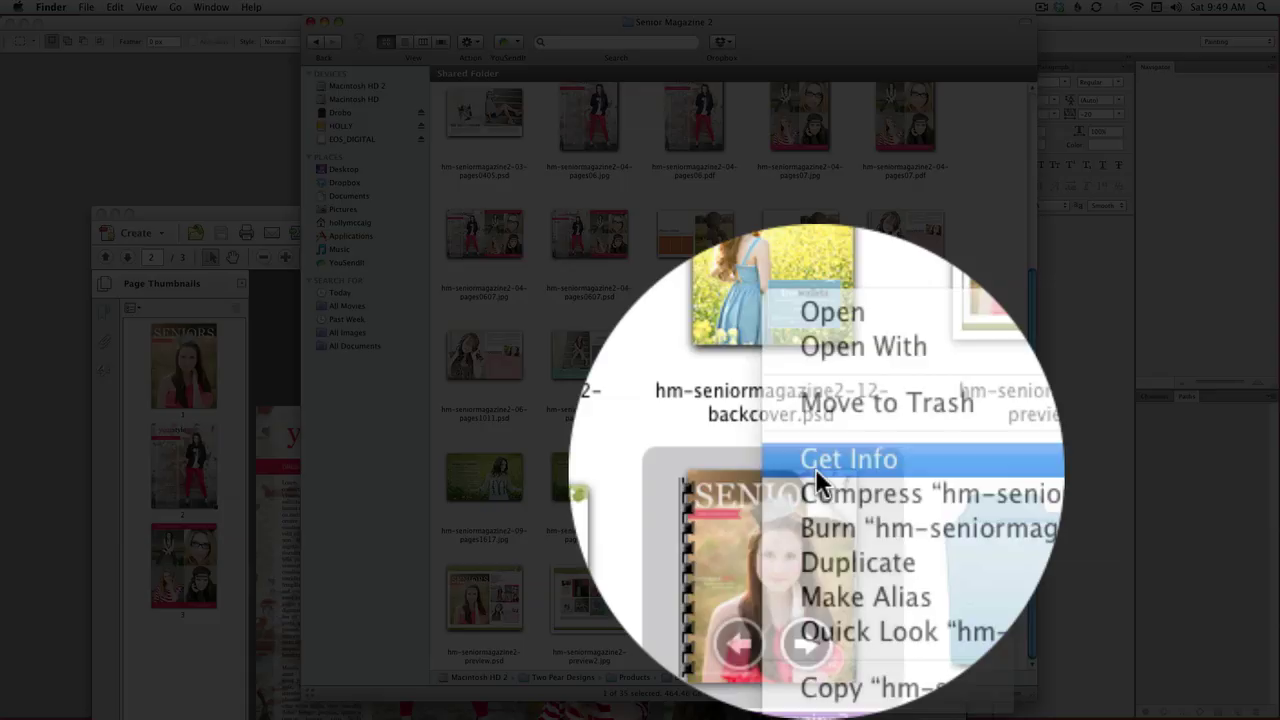
left_click(815, 468)
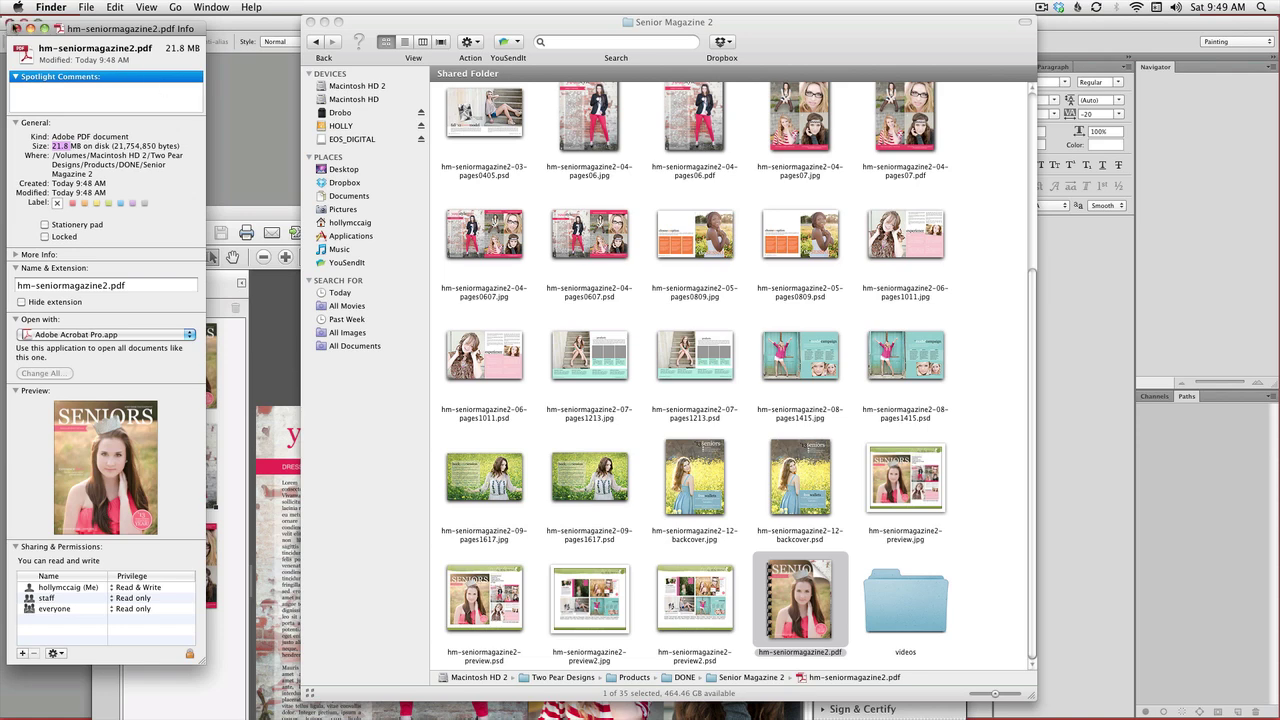
left_click_drag(15, 29, 12, 27)
Step: Re-save hm-seniormagazine2.pdf as a Reduced Size PDF for Acrobat 6.0 and later, replacing the original
left_click(12, 27)
left_click(257, 219)
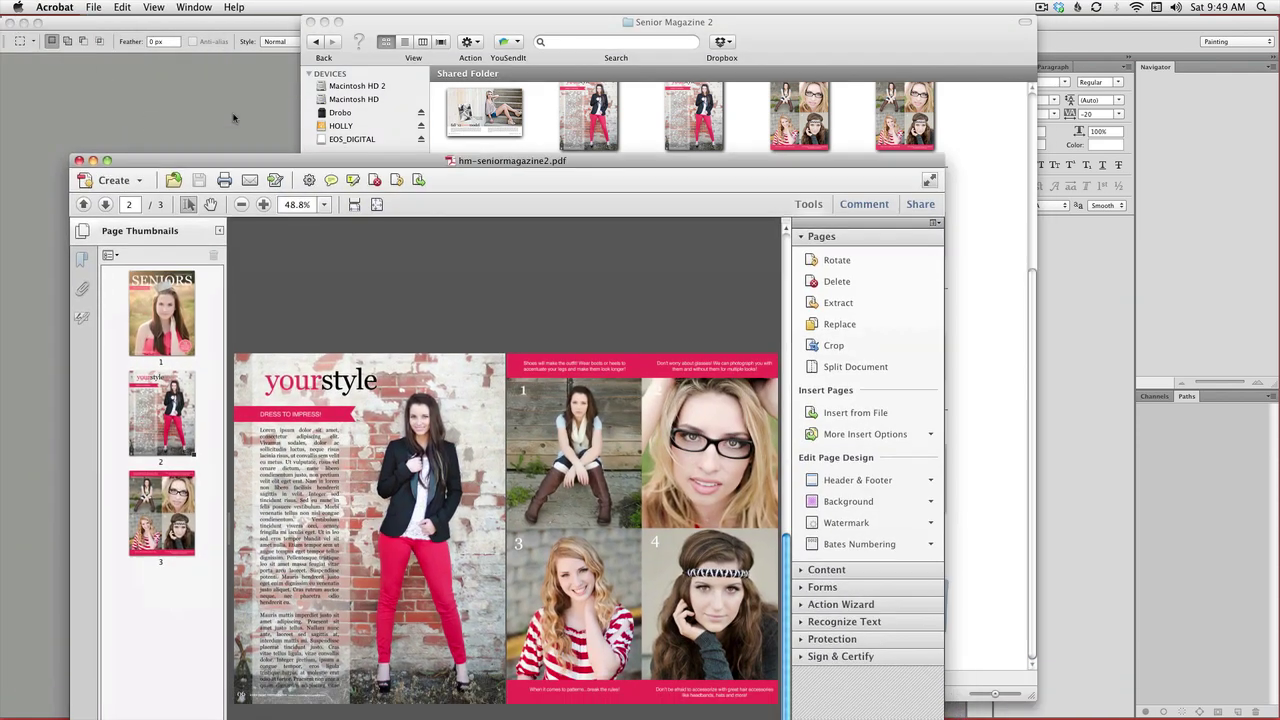
left_click(93, 7)
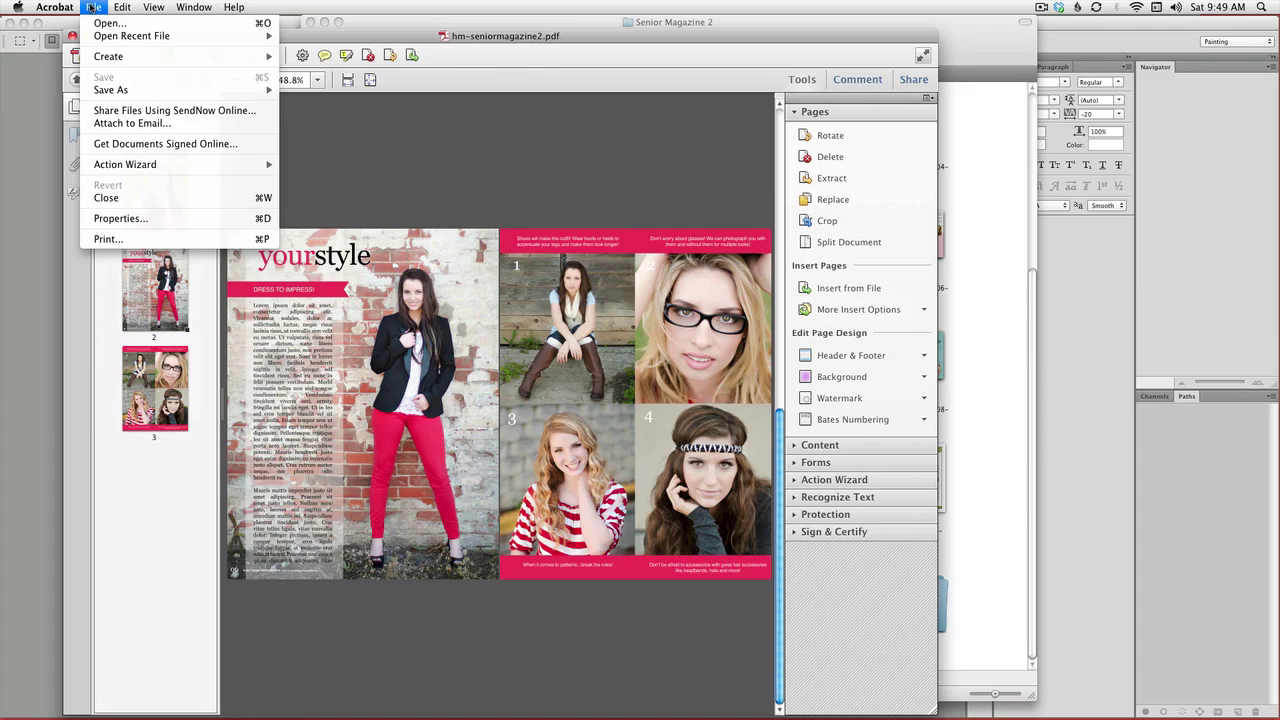
mouse_move(120, 89)
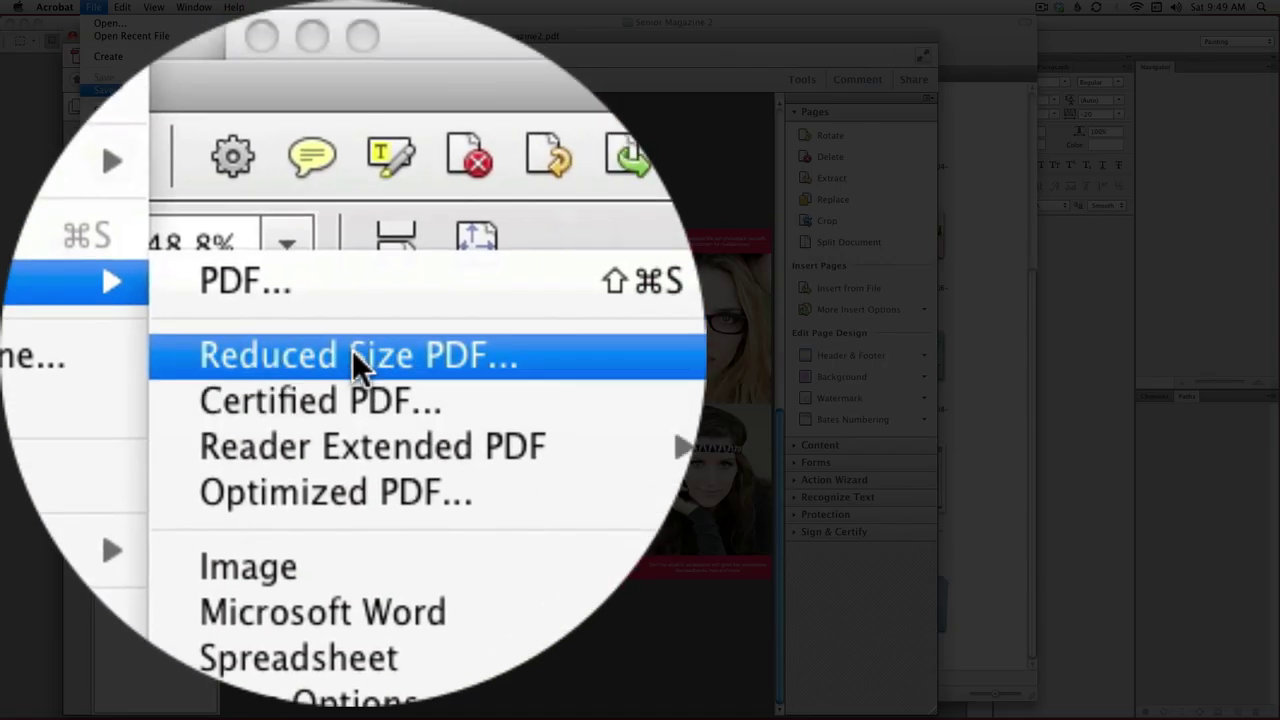
left_click(352, 350)
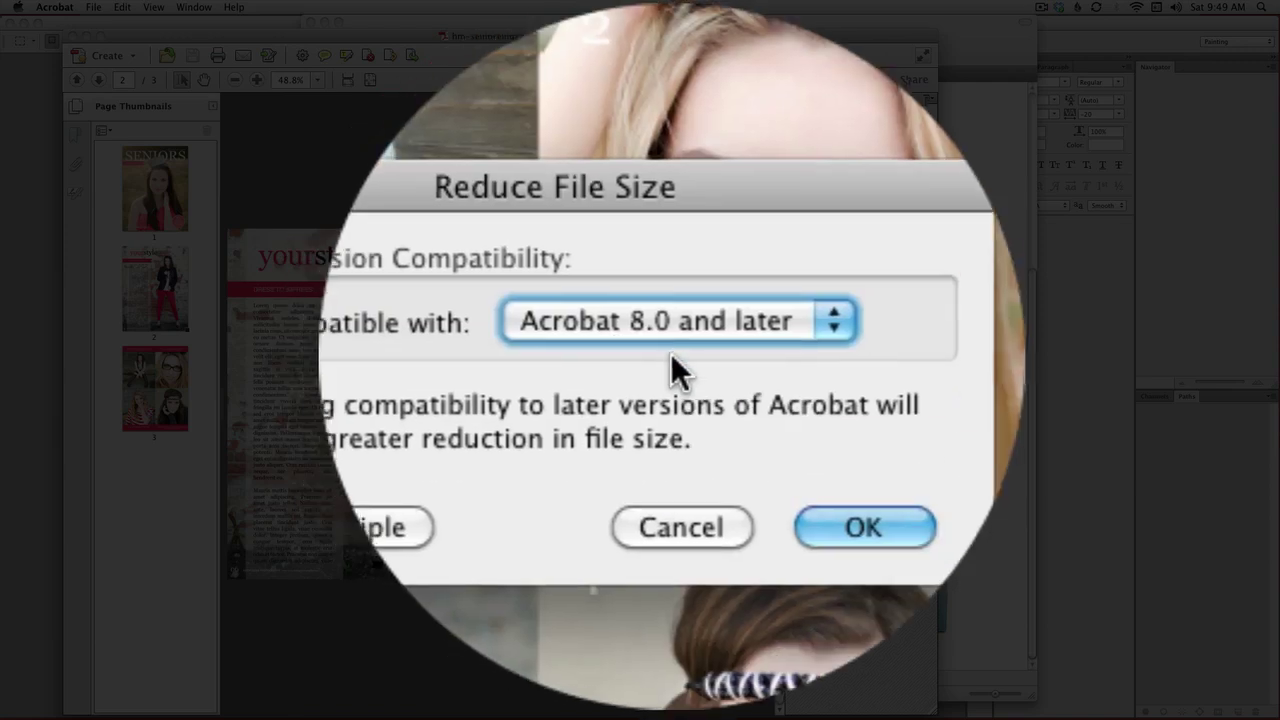
left_click(680, 350)
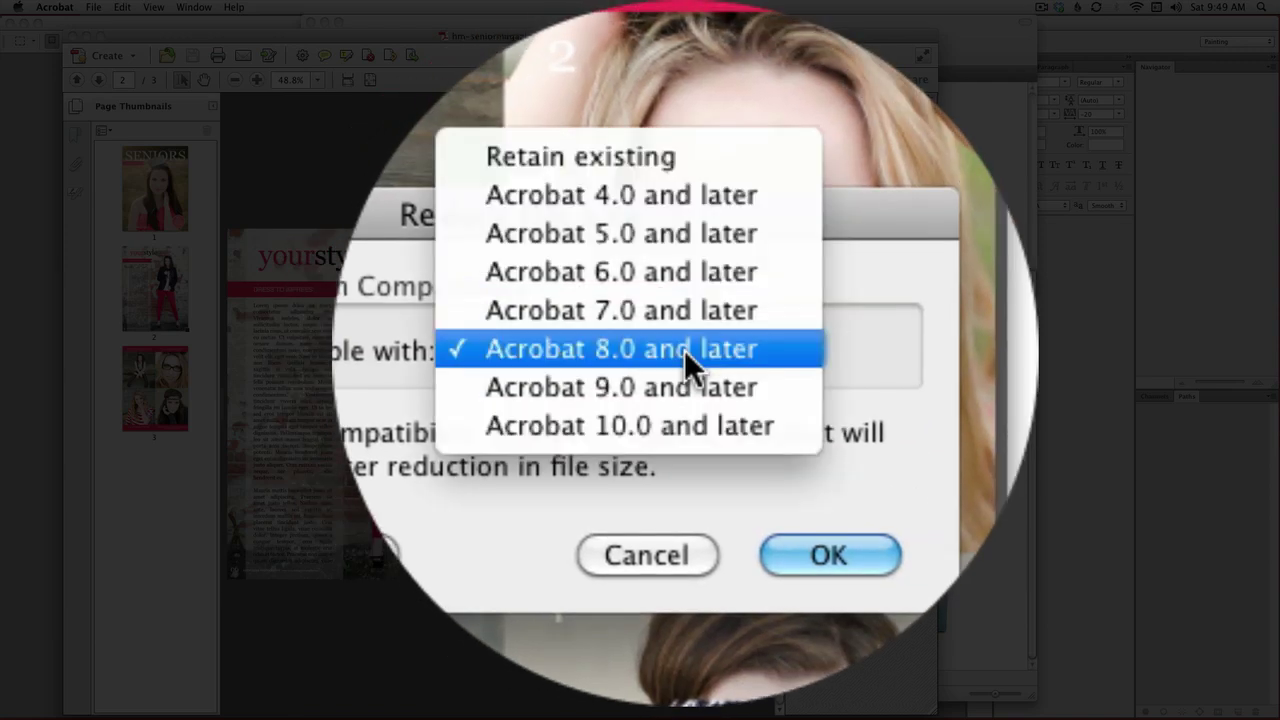
left_click(690, 271)
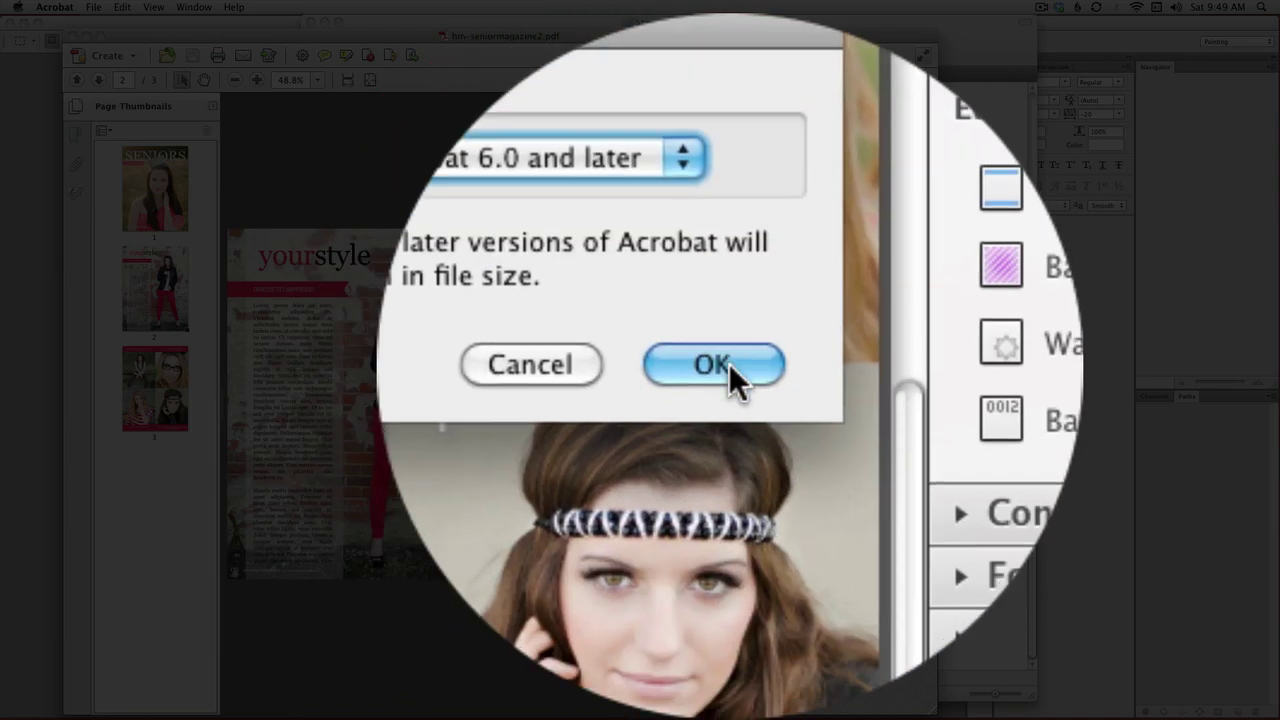
left_click(719, 363)
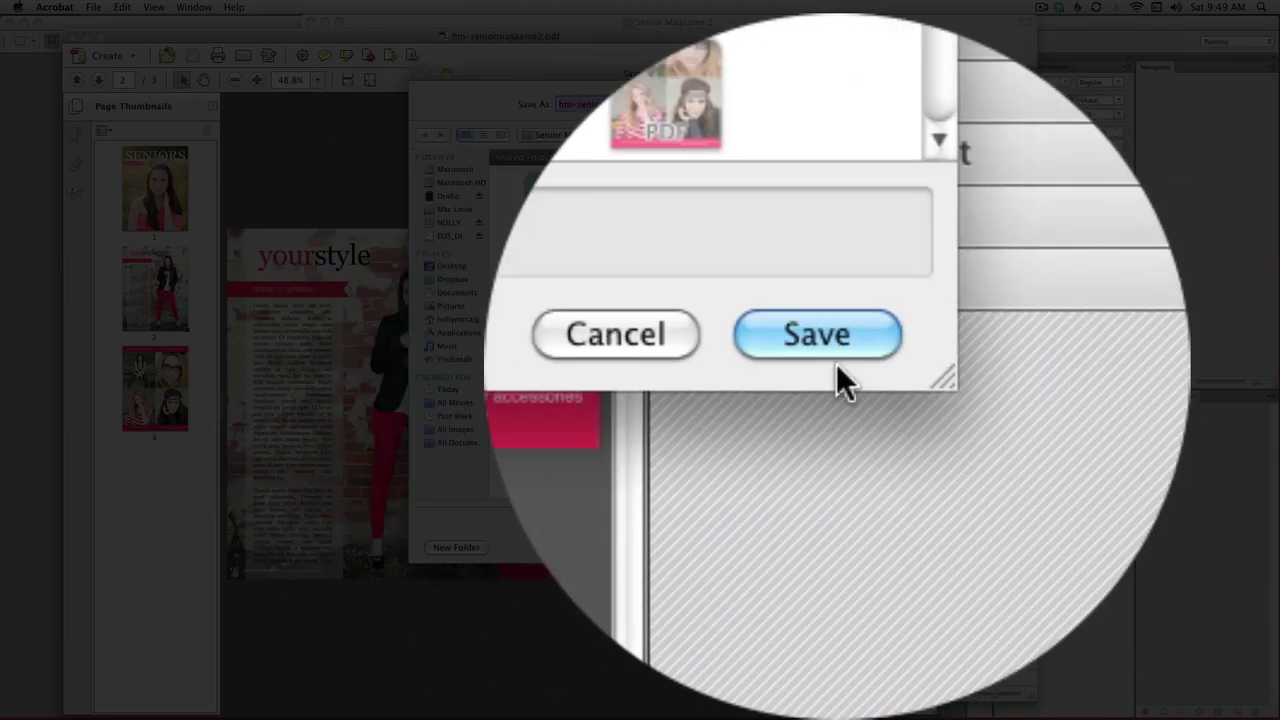
left_click(831, 548)
left_click(738, 163)
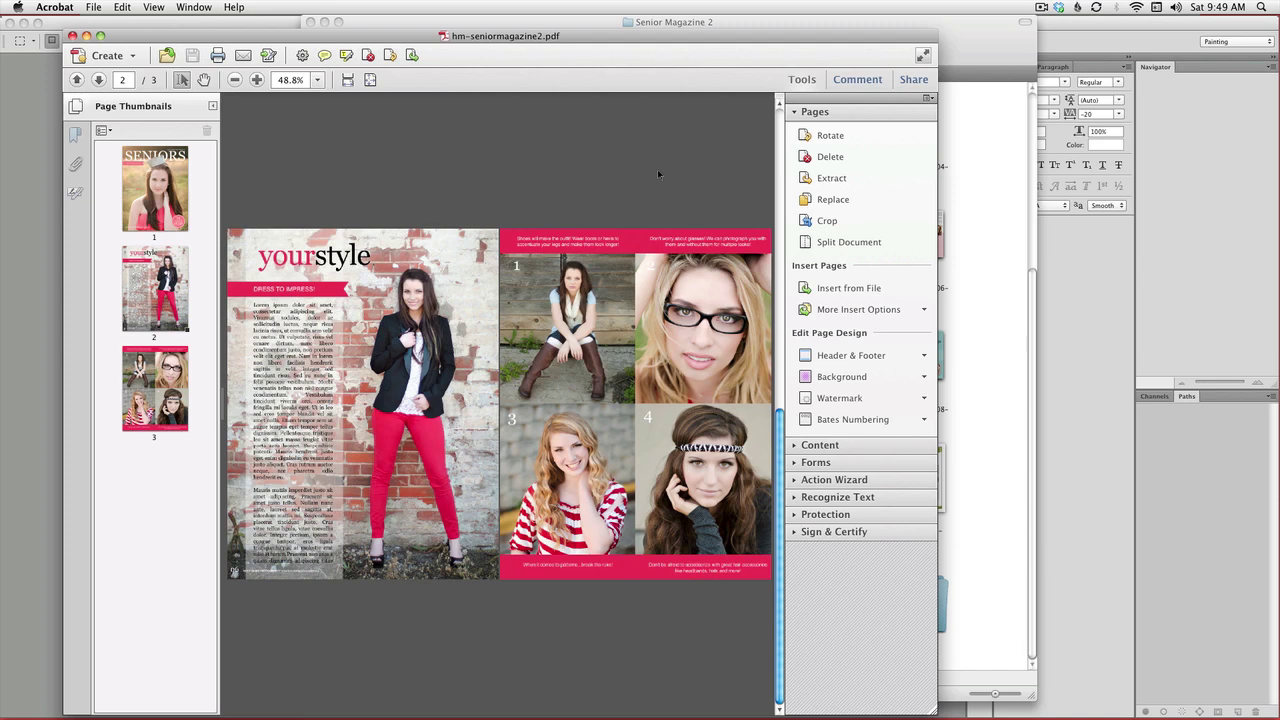
Step: Close the magazine in Acrobat and show Get Info for the reduced hm-seniormagazine2.pdf
left_click(55, 7)
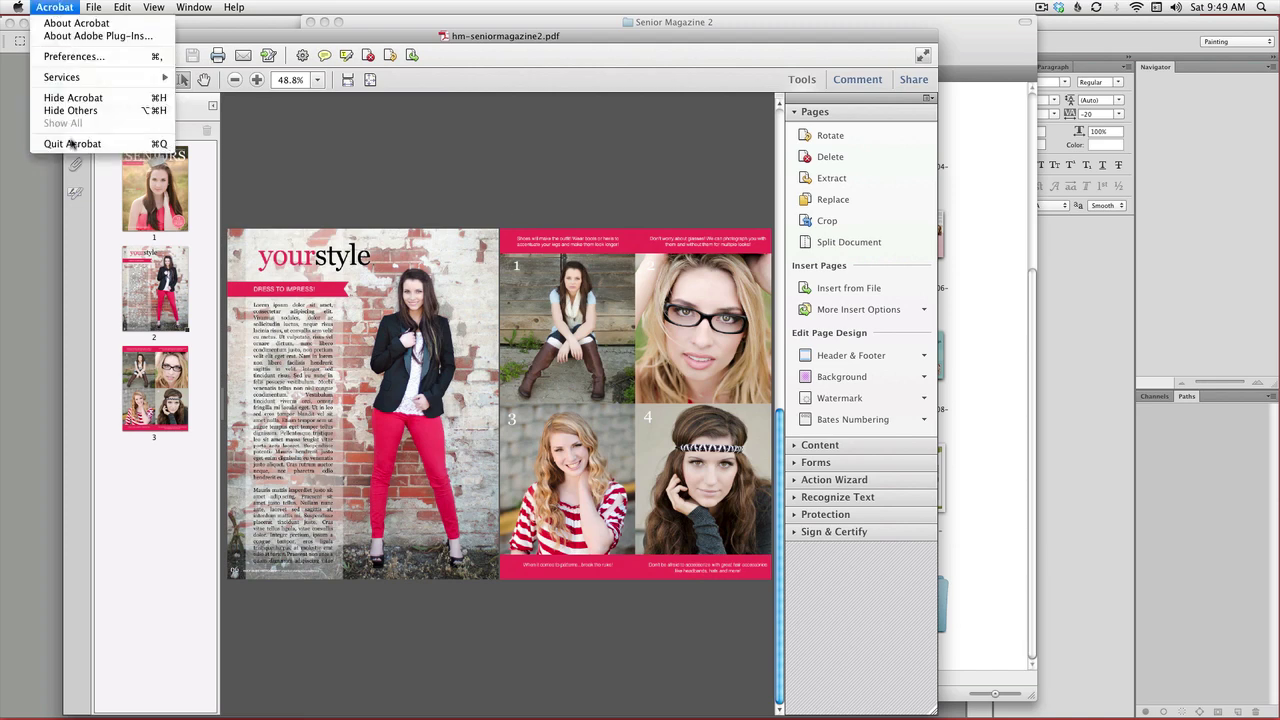
left_click(69, 137)
left_click(955, 355)
right_click(790, 612)
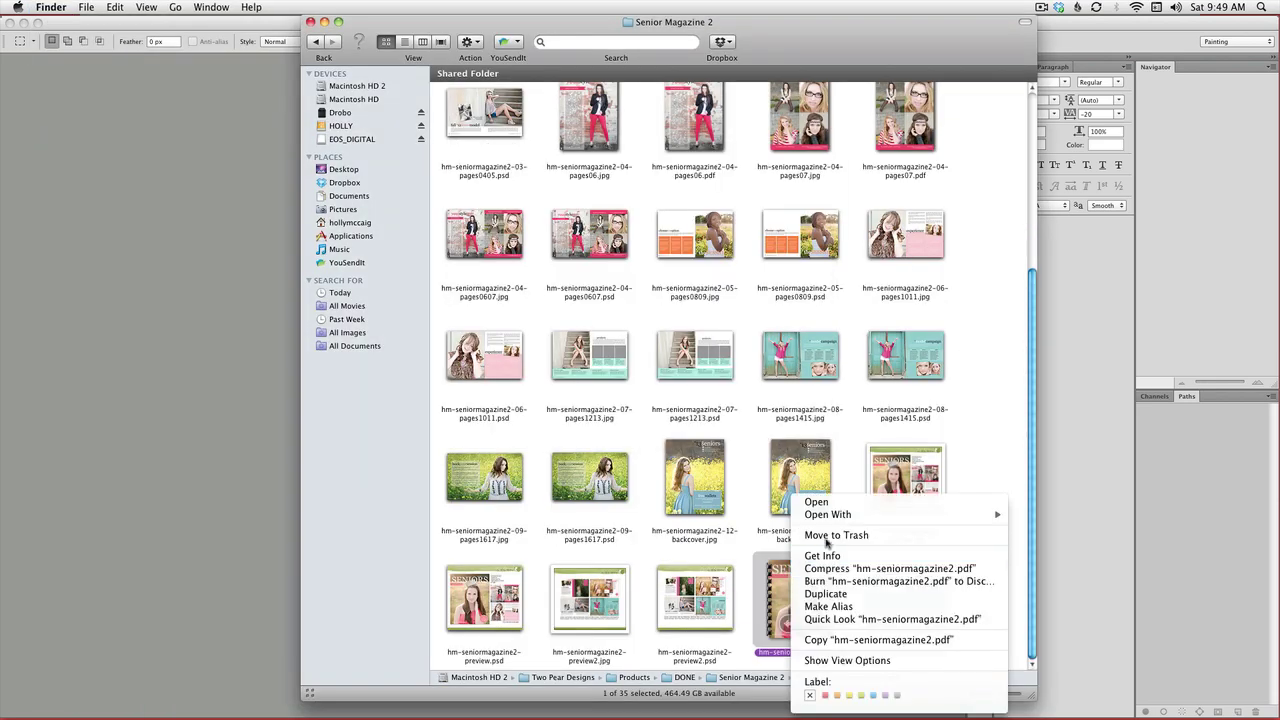
left_click(829, 558)
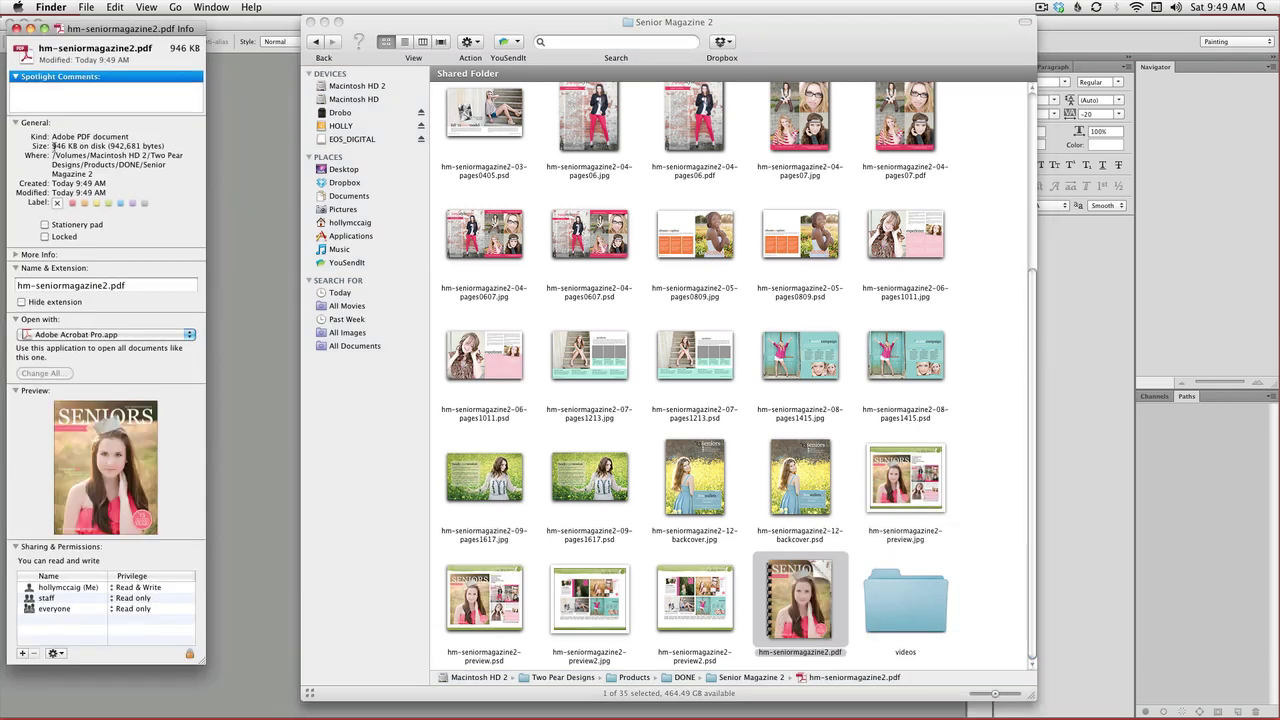
Step: Note the 946 KB size, close the Info window, and reopen hm-seniormagazine2.pdf
left_click_drag(53, 146, 80, 146)
left_click(17, 28)
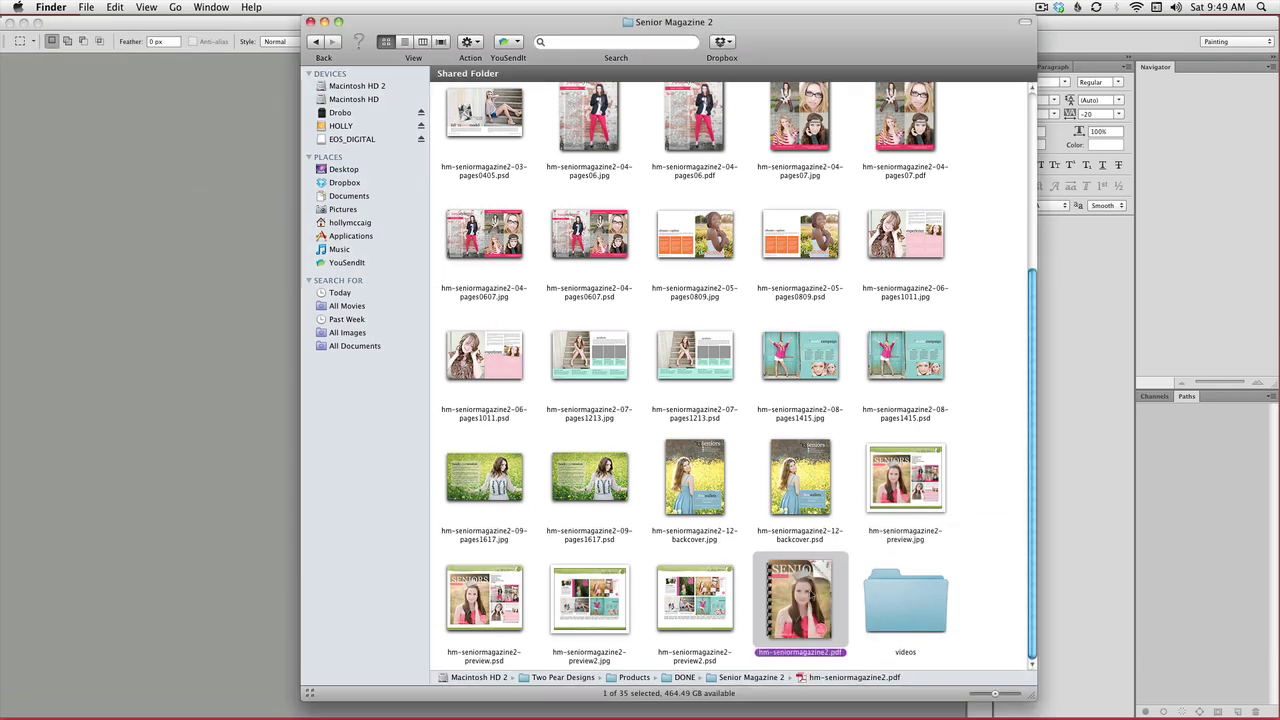
key("super+o")
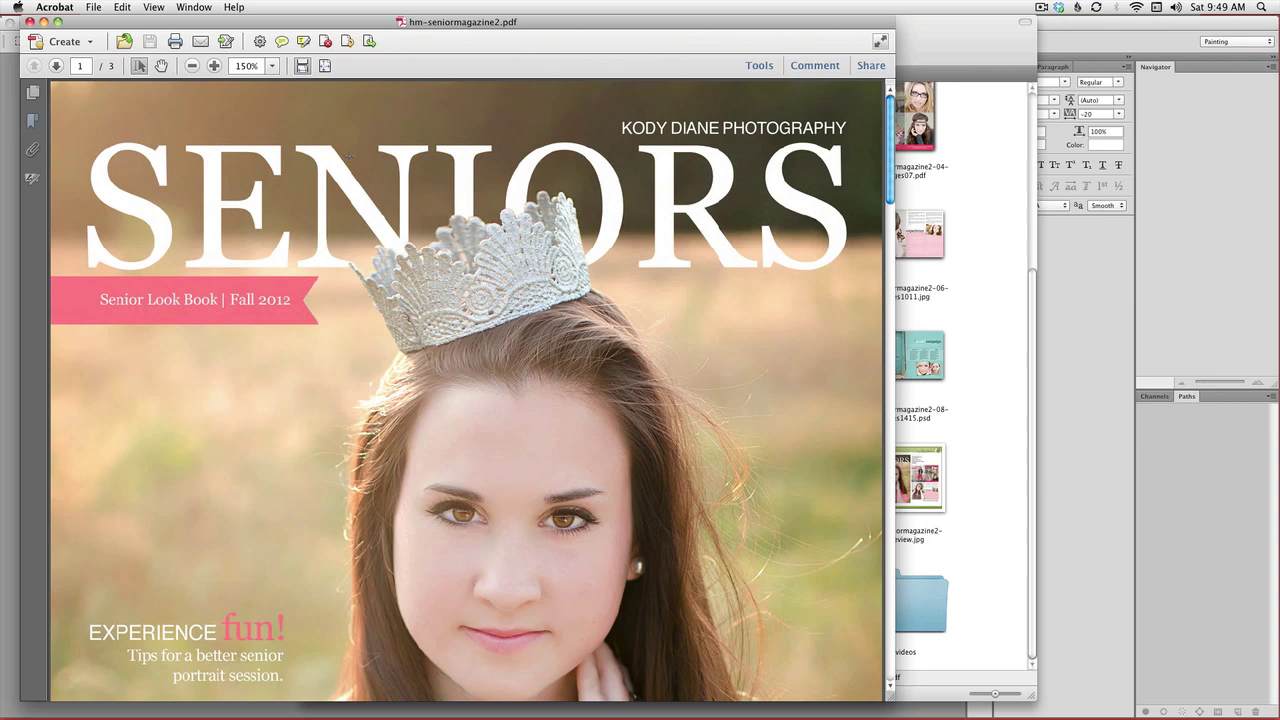
Step: Zoom to Page Level and page through all three pages, returning to the SENIORS cover
left_click(272, 67)
left_click(334, 286)
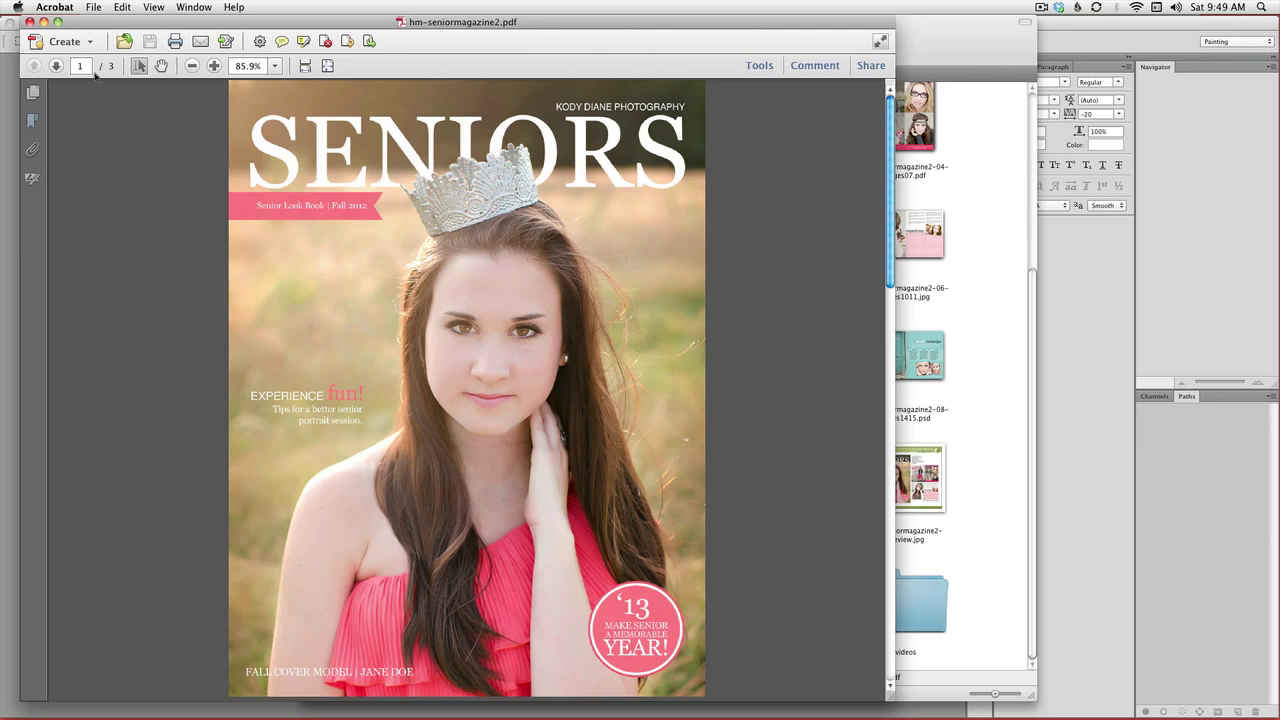
left_click(57, 66)
left_click(57, 66)
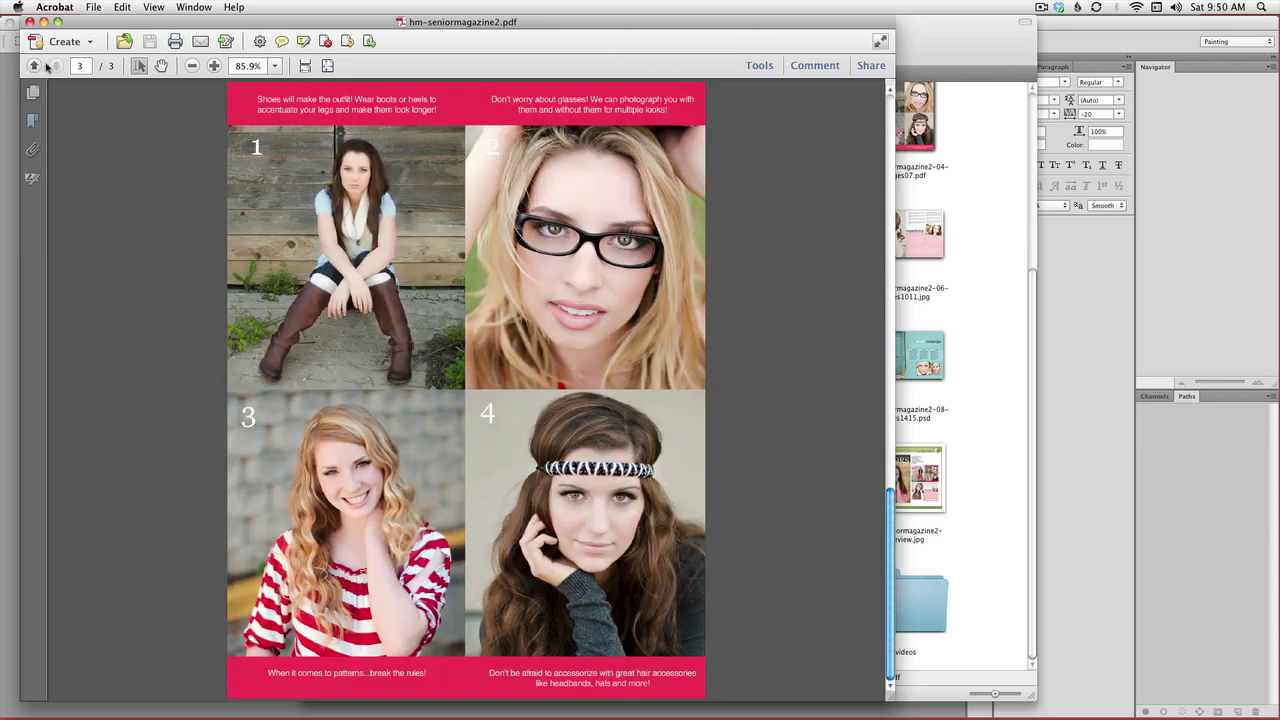
left_click(33, 66)
left_click(33, 66)
Step: Switch to Two Page View, view the pages 2–3 spread, then quit Acrobat
left_click(154, 7)
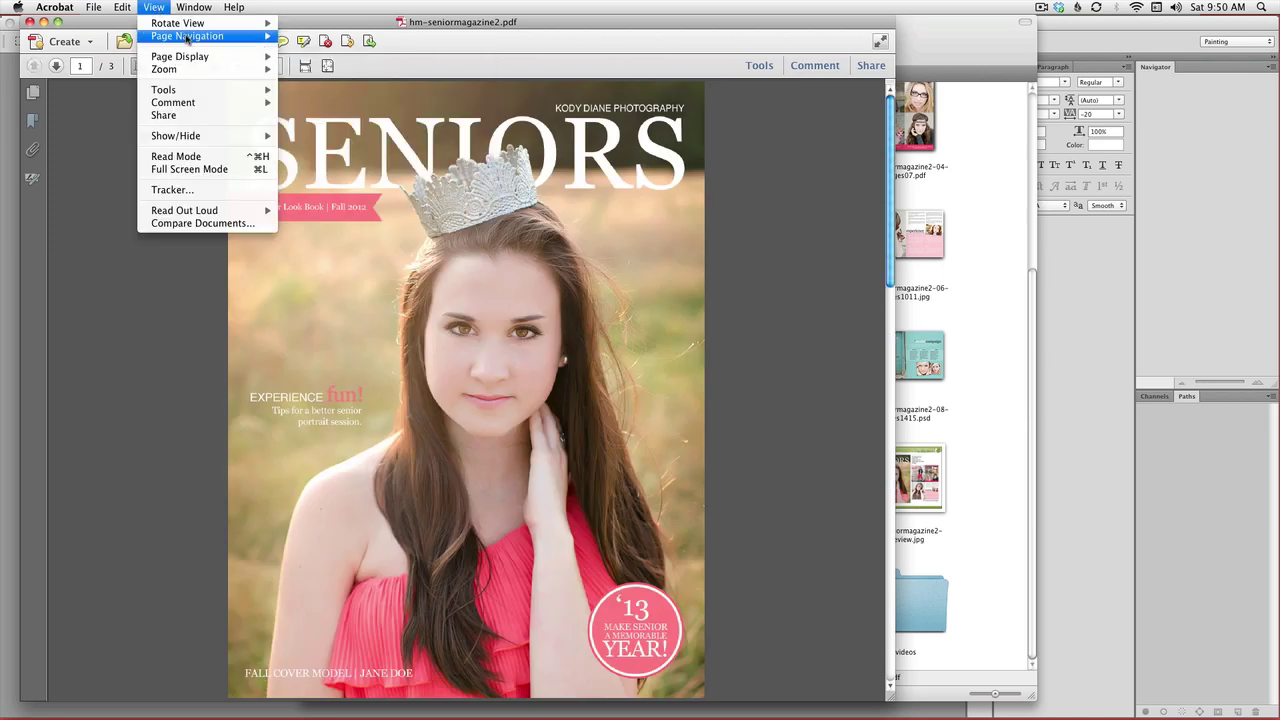
mouse_move(190, 57)
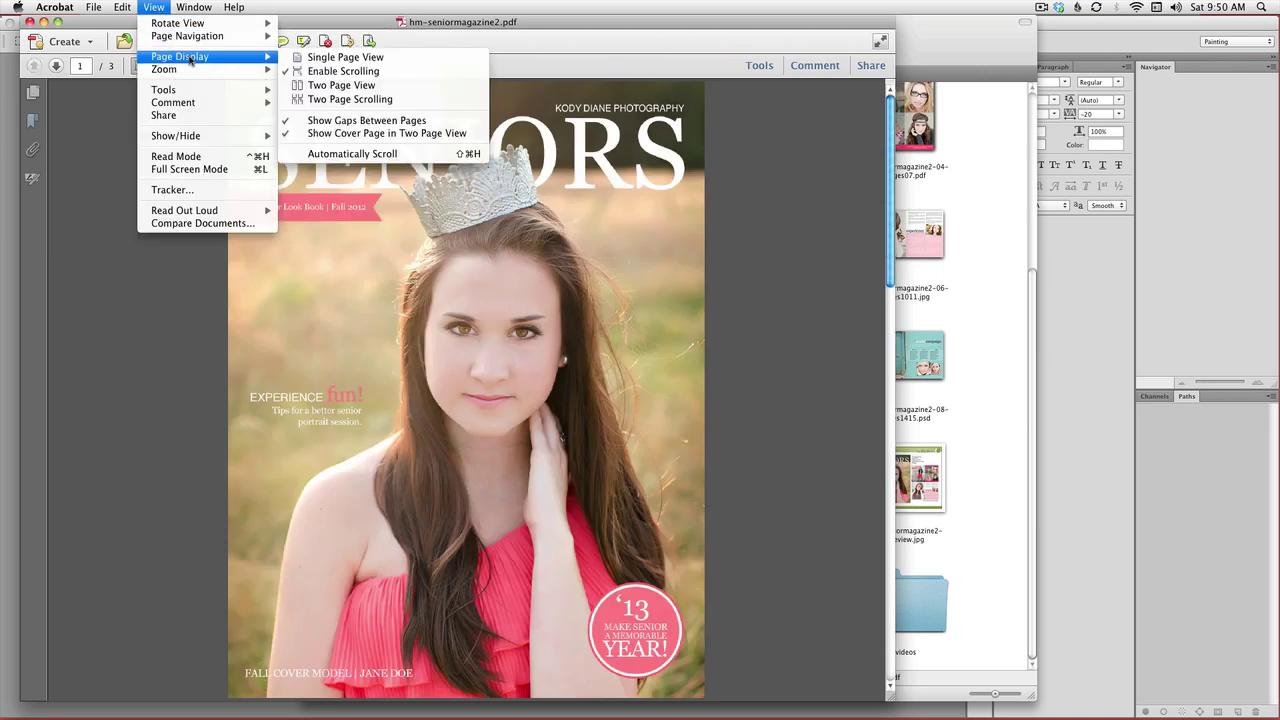
left_click(349, 88)
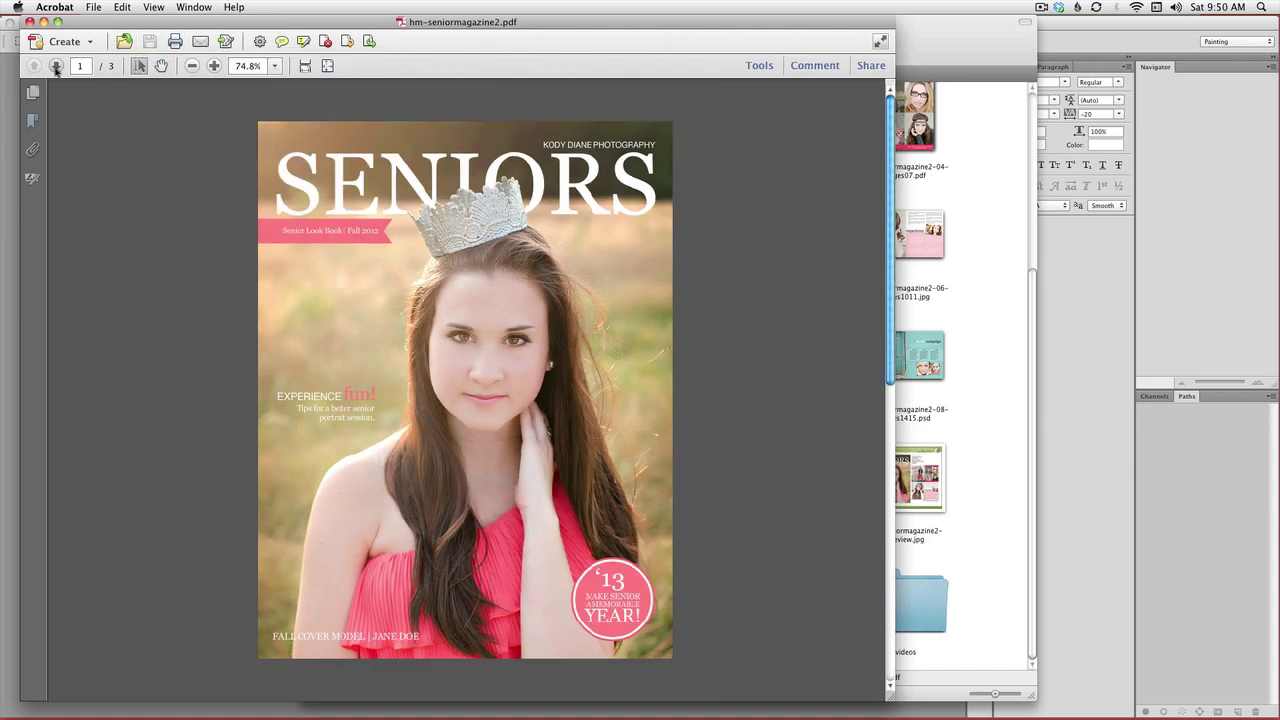
left_click(56, 66)
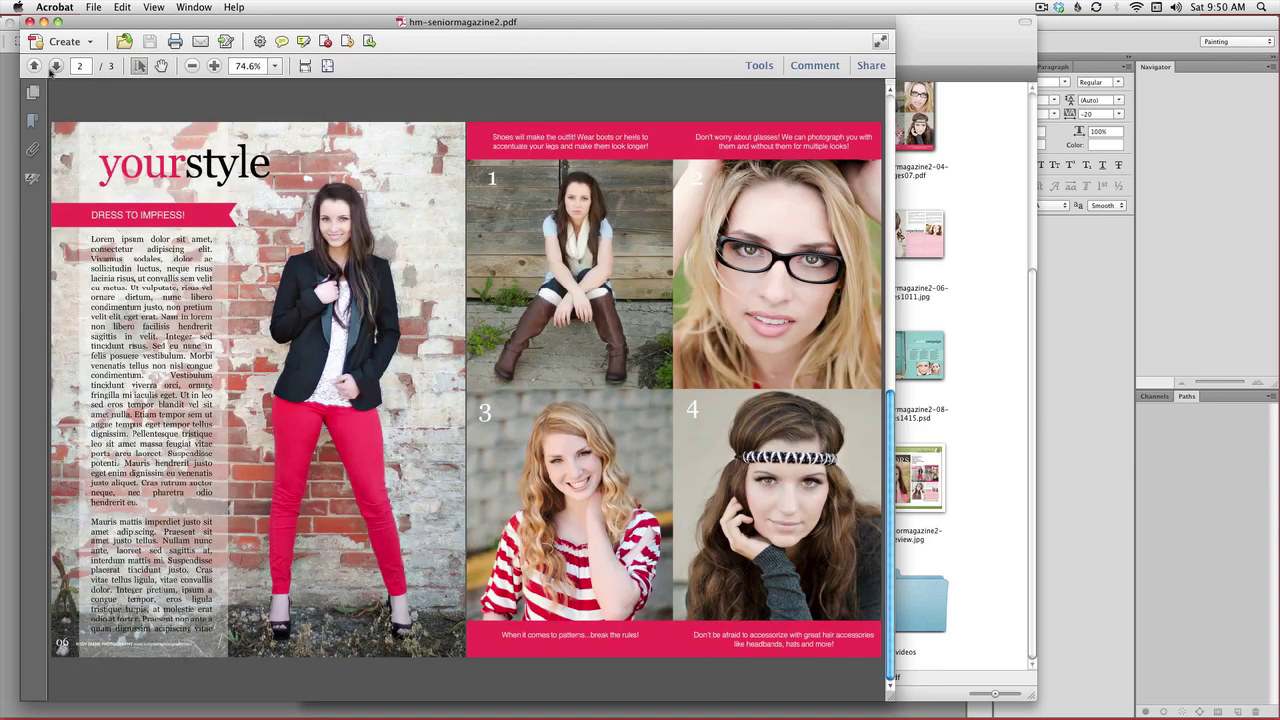
left_click(57, 8)
Step: Quit Acrobat and load issuu.com in Firefox
left_click(74, 146)
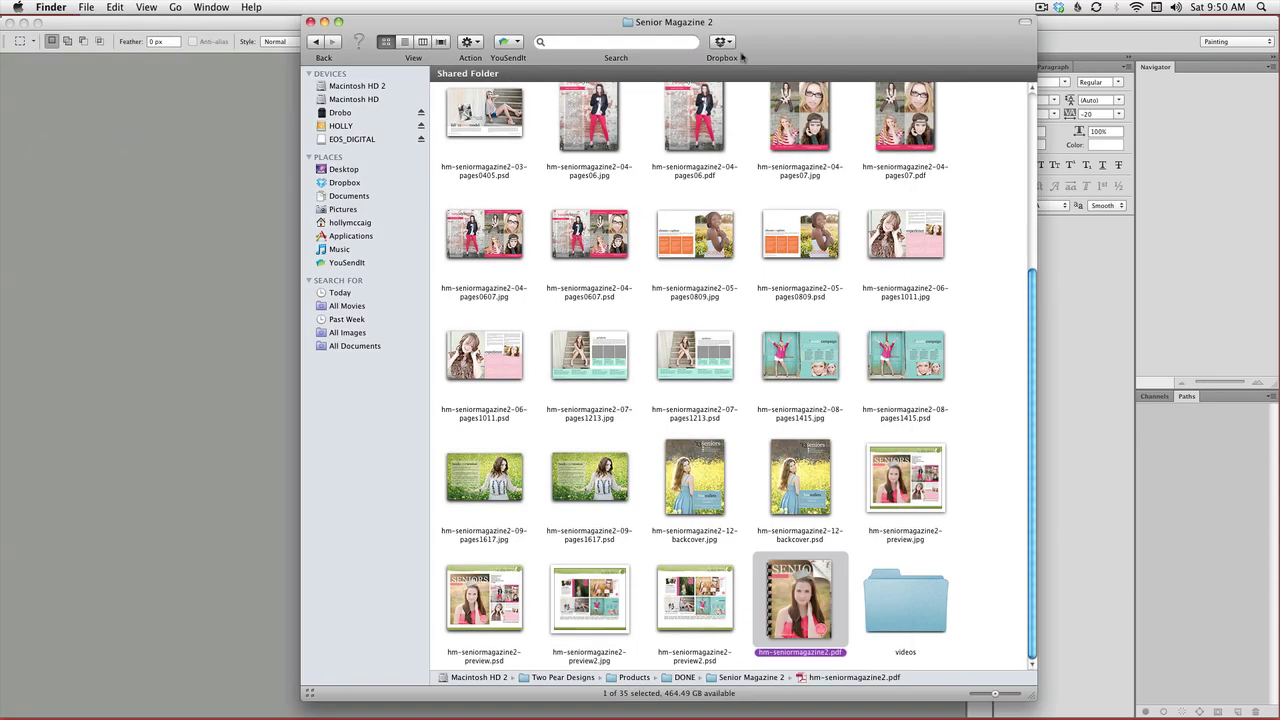
left_click_drag(741, 57, 736, 57)
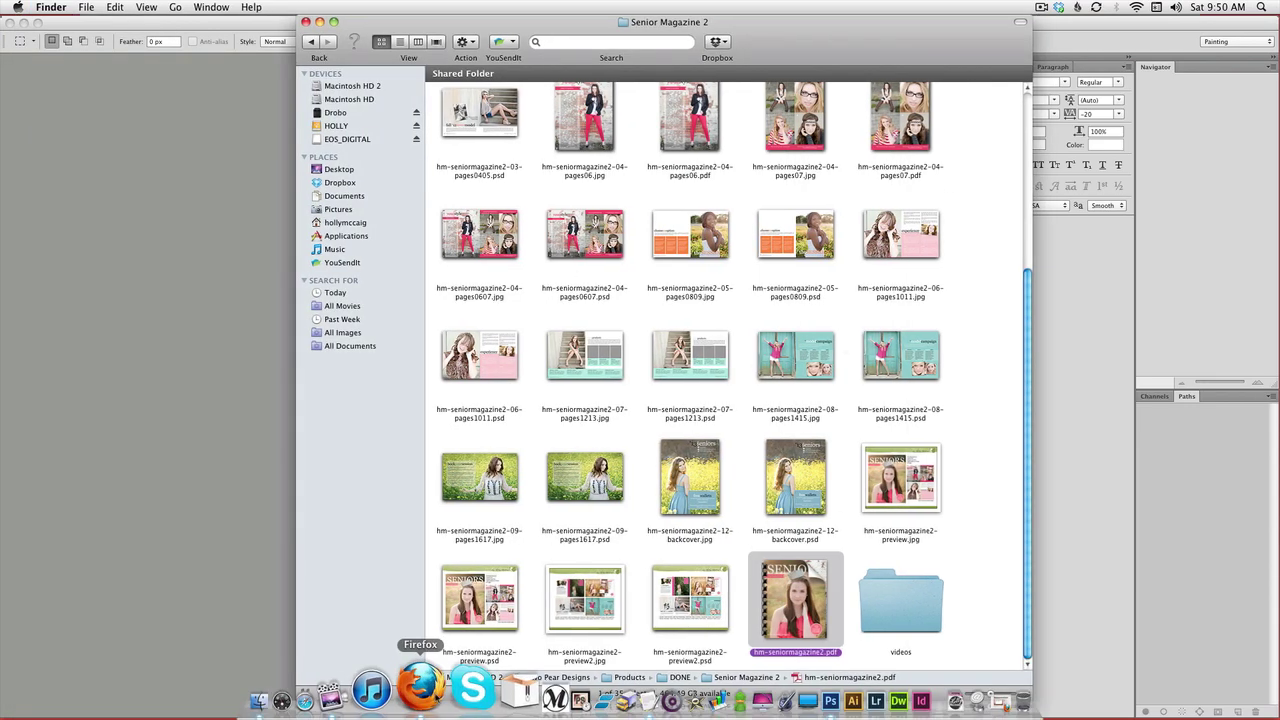
left_click(420, 690)
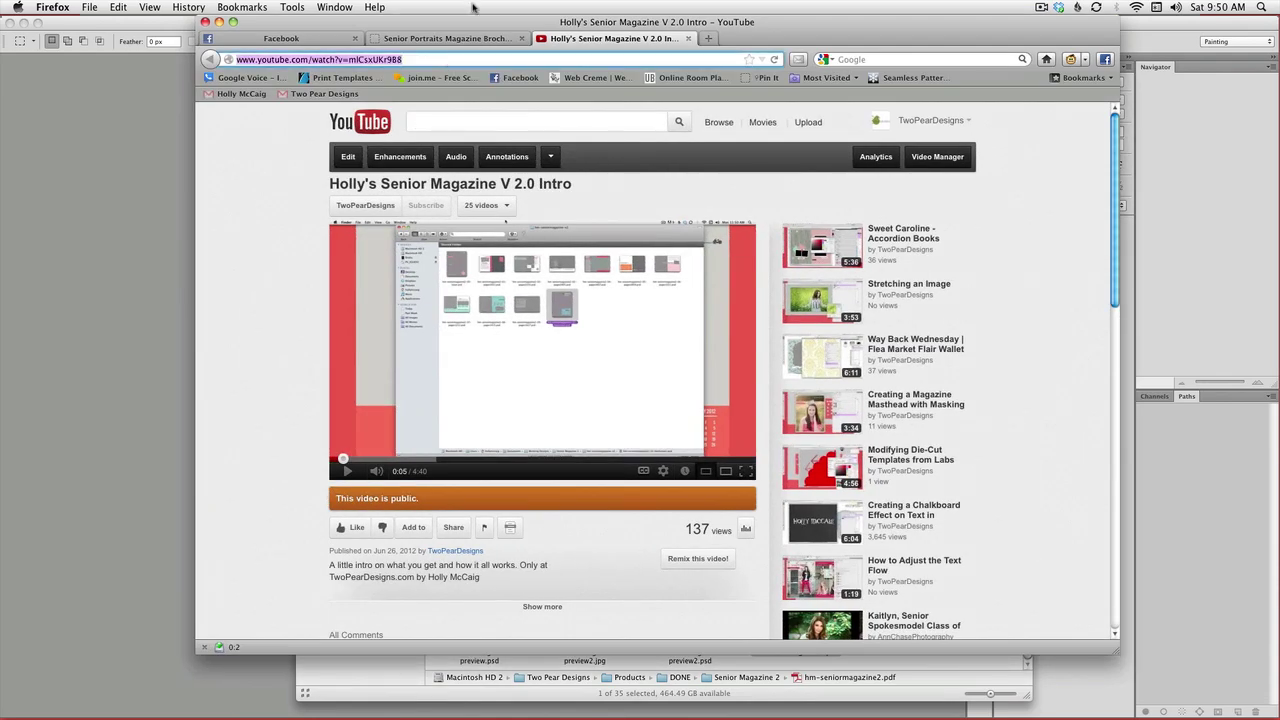
type("issuu.com/")
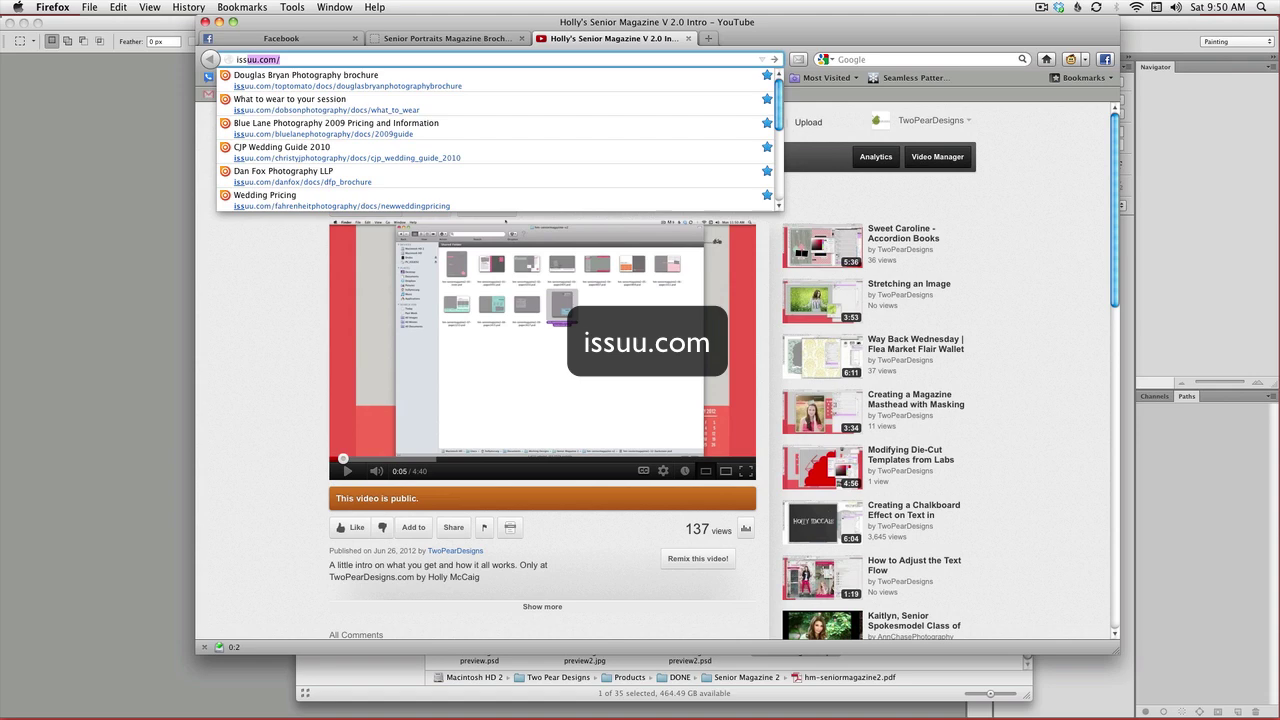
key("Return")
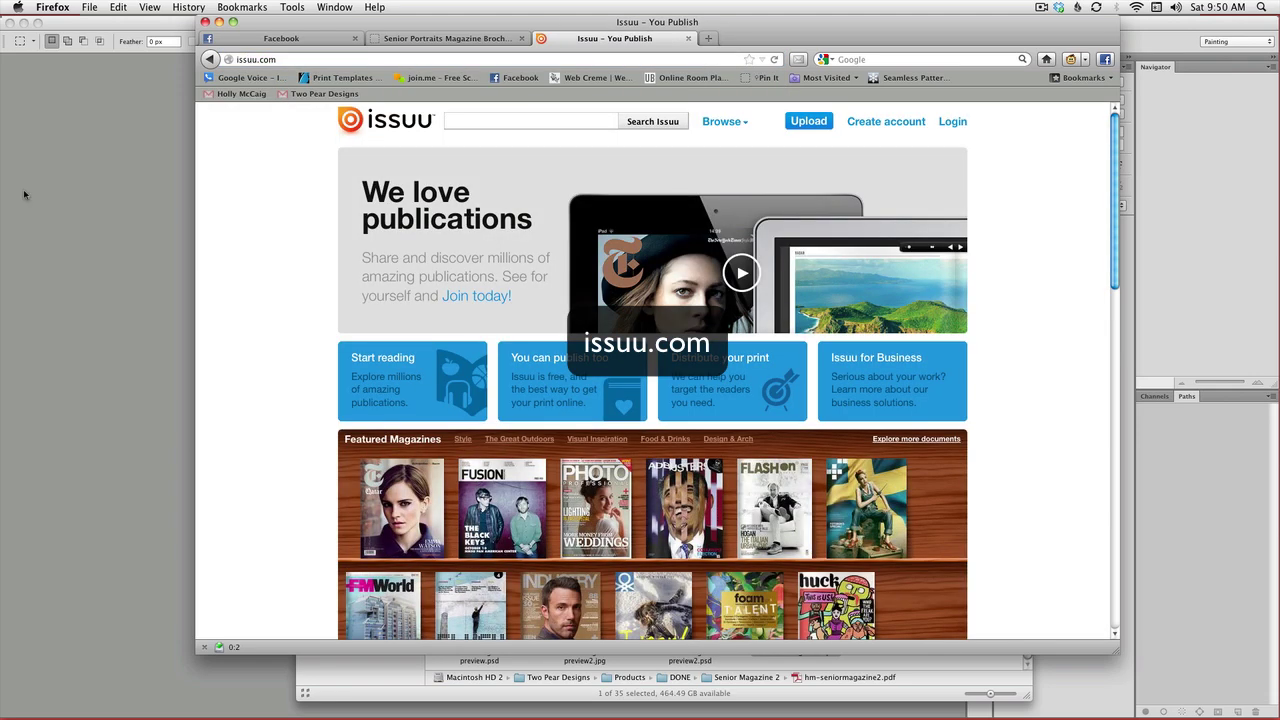
Step: Log in to Issuu with the saved account e-mail and password
left_click(951, 123)
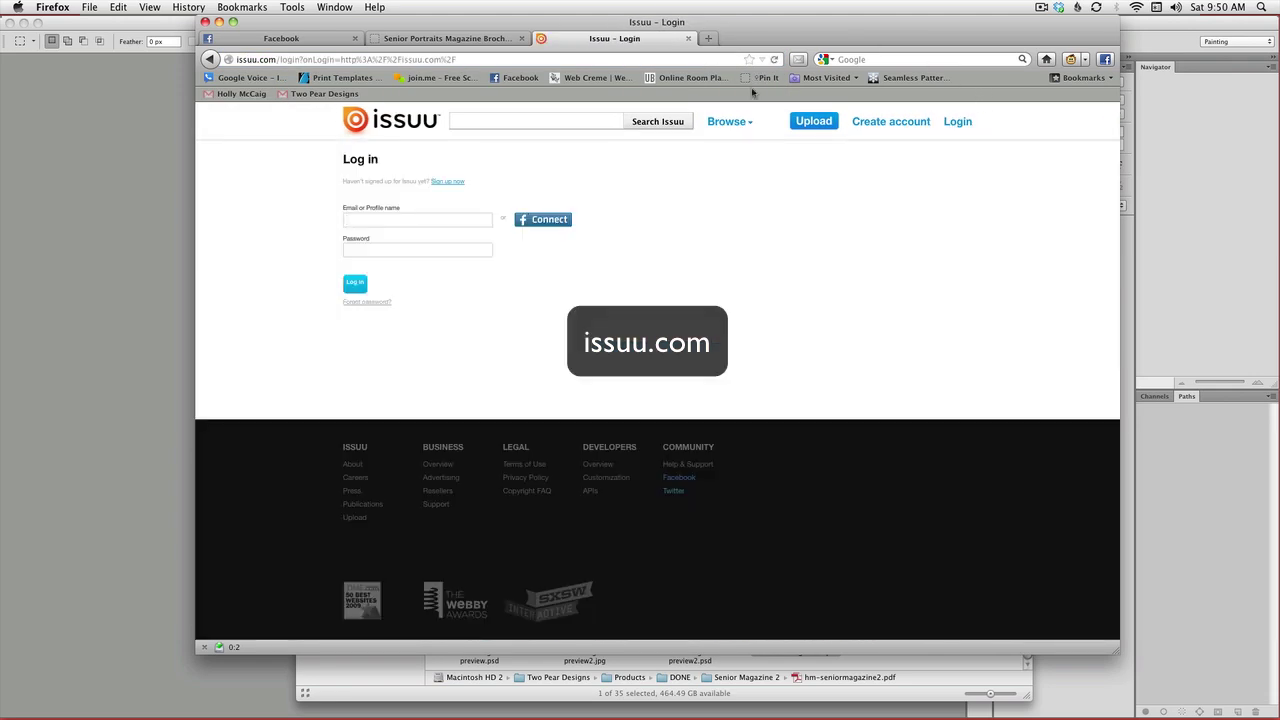
left_click(380, 222)
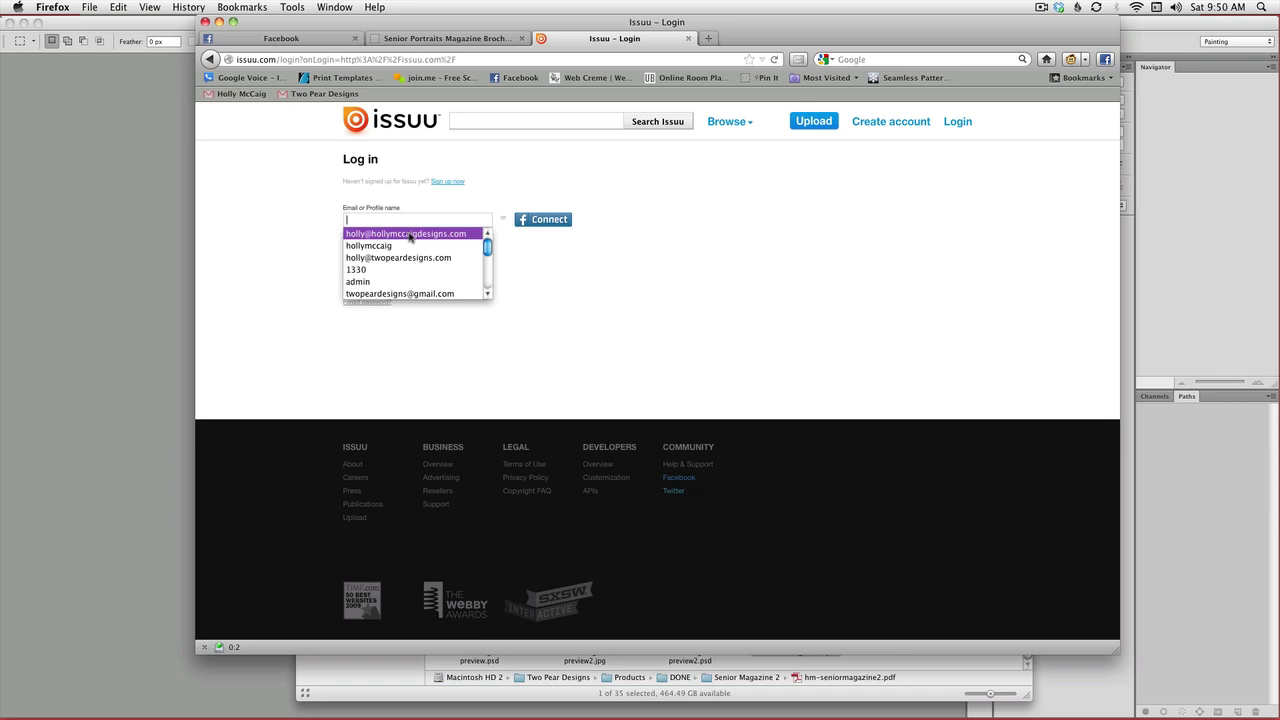
left_click(409, 234)
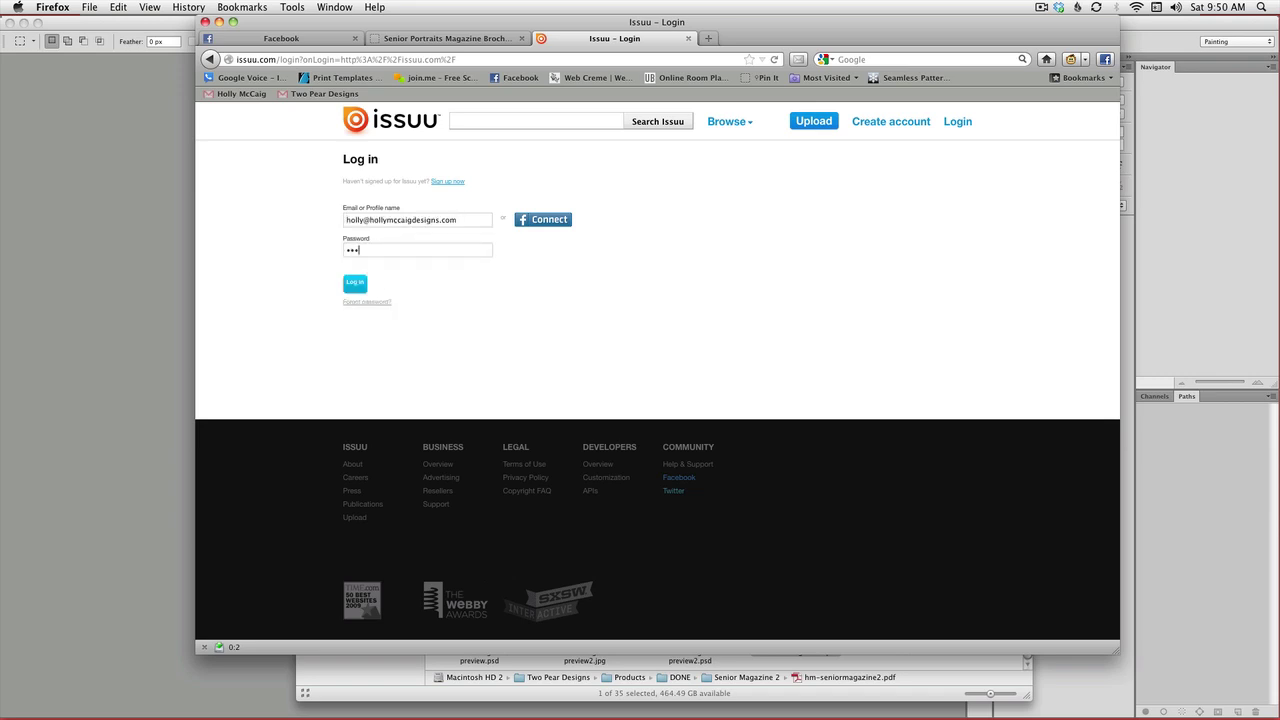
key("Return")
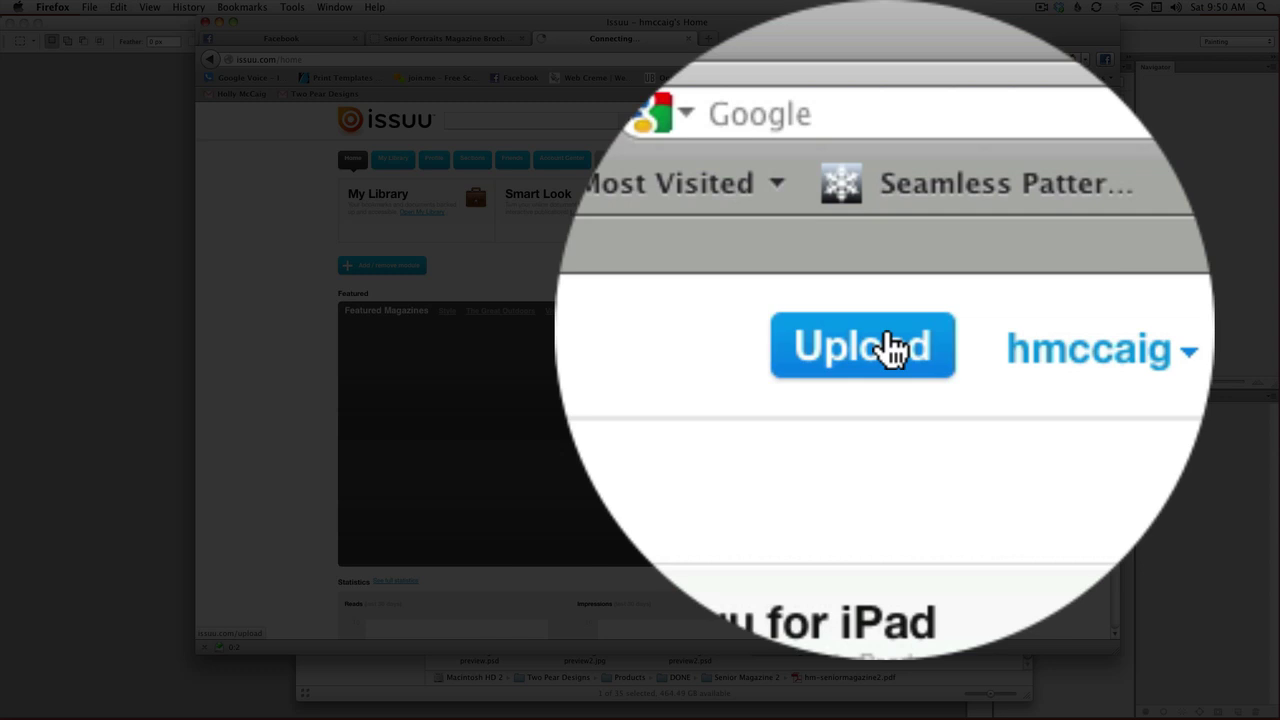
Step: Start an upload and pick hm-seniormagazine2.pdf from Two Pear Designs > Products > DONE > Senior Magazine 2
left_click(877, 121)
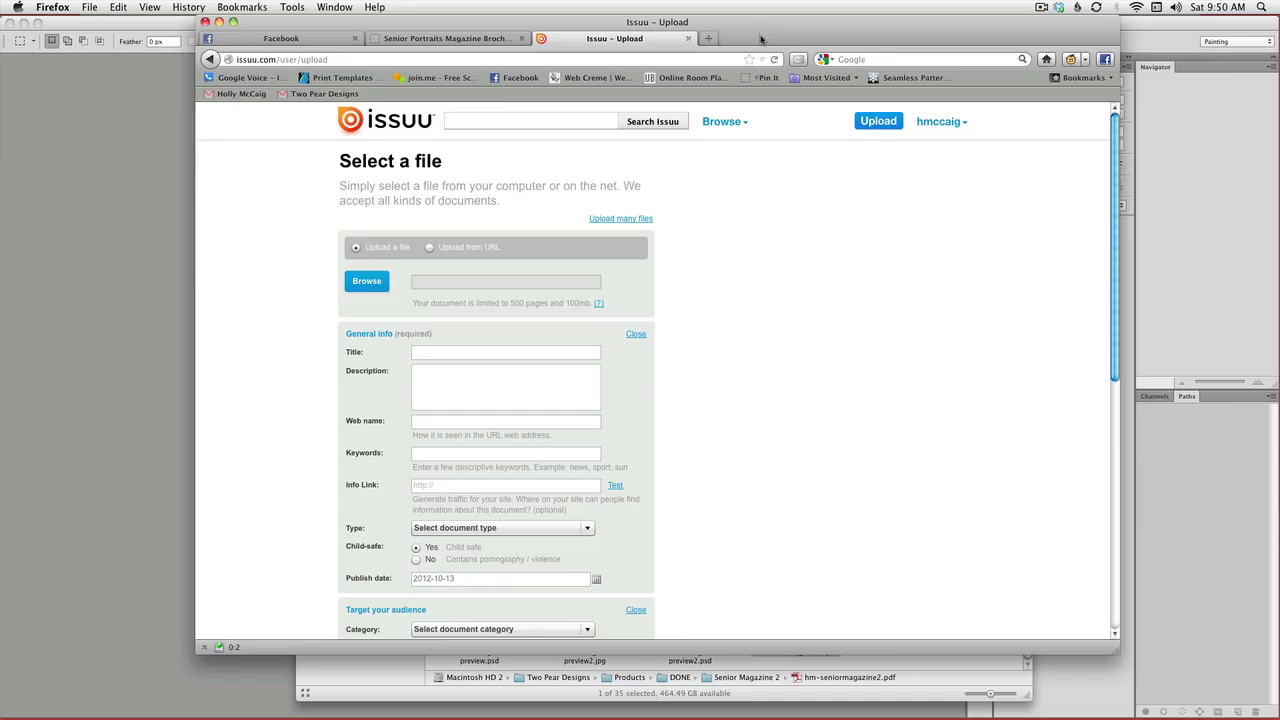
left_click(380, 280)
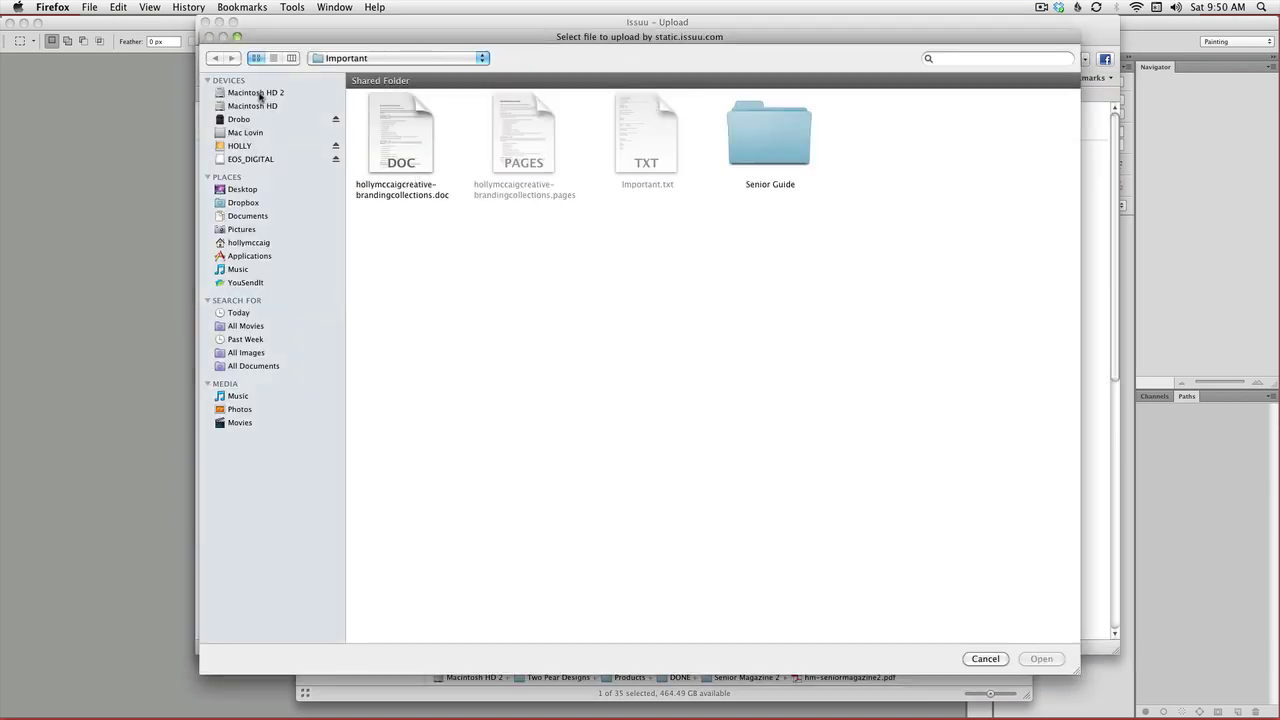
left_click(385, 57)
left_click(330, 95)
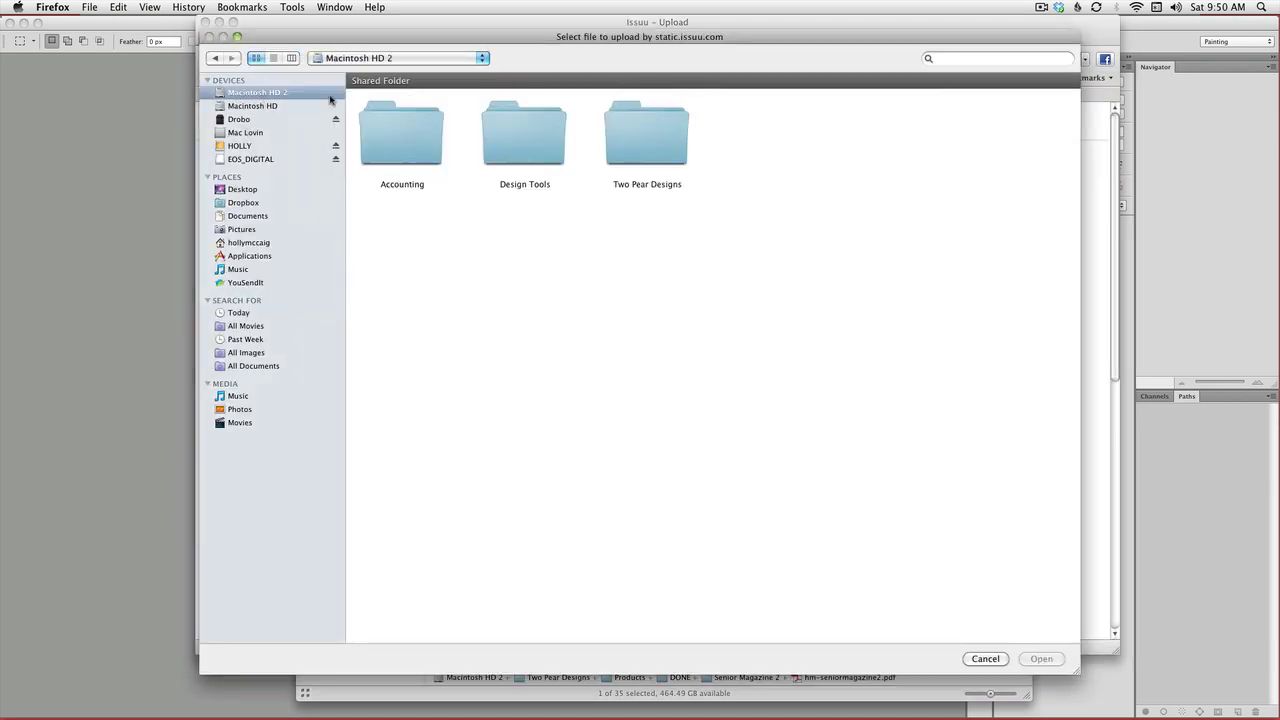
double_click(646, 132)
left_click(985, 150)
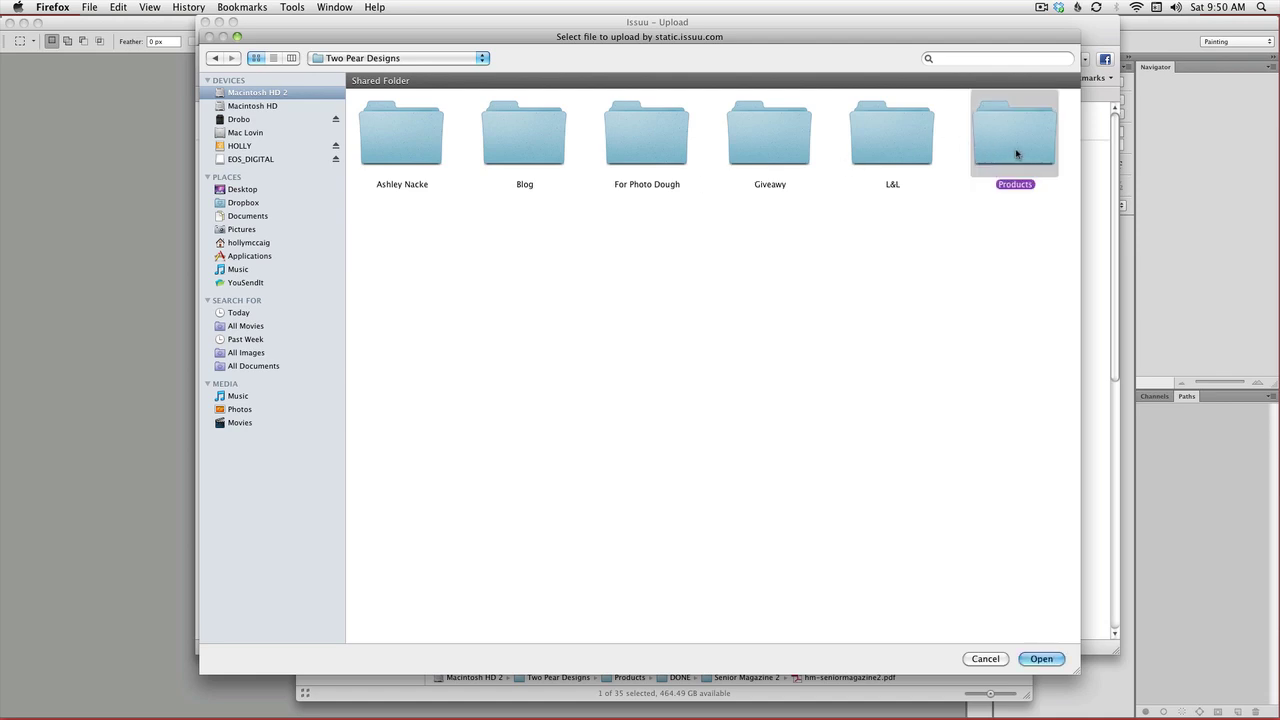
double_click(1016, 153)
double_click(410, 136)
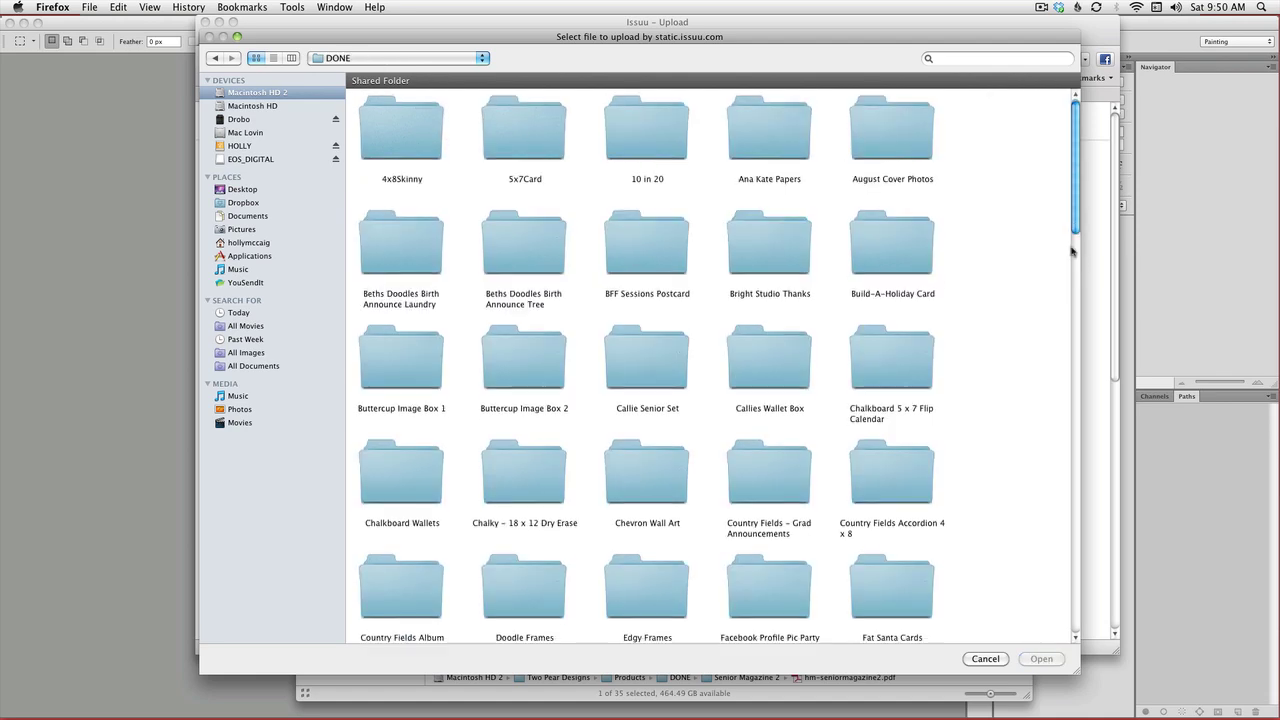
scroll(1072, 252, "down", 15)
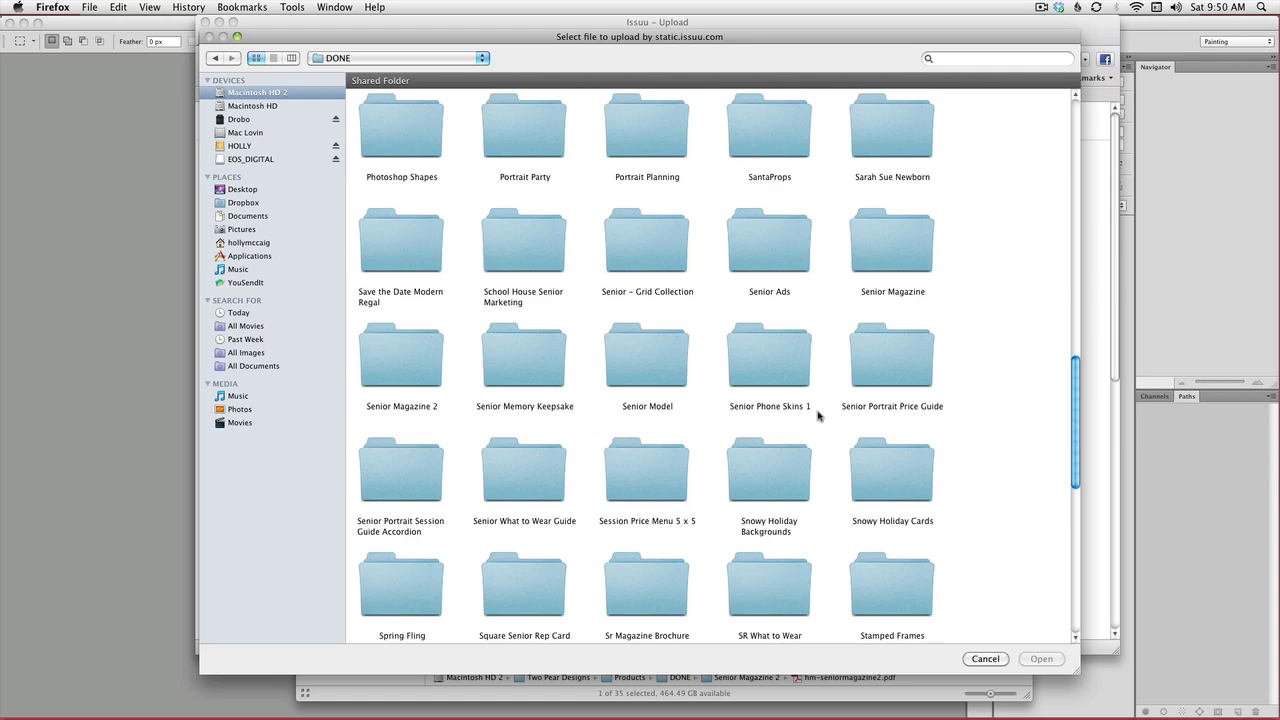
double_click(372, 364)
scroll(1075, 376, "down", 10)
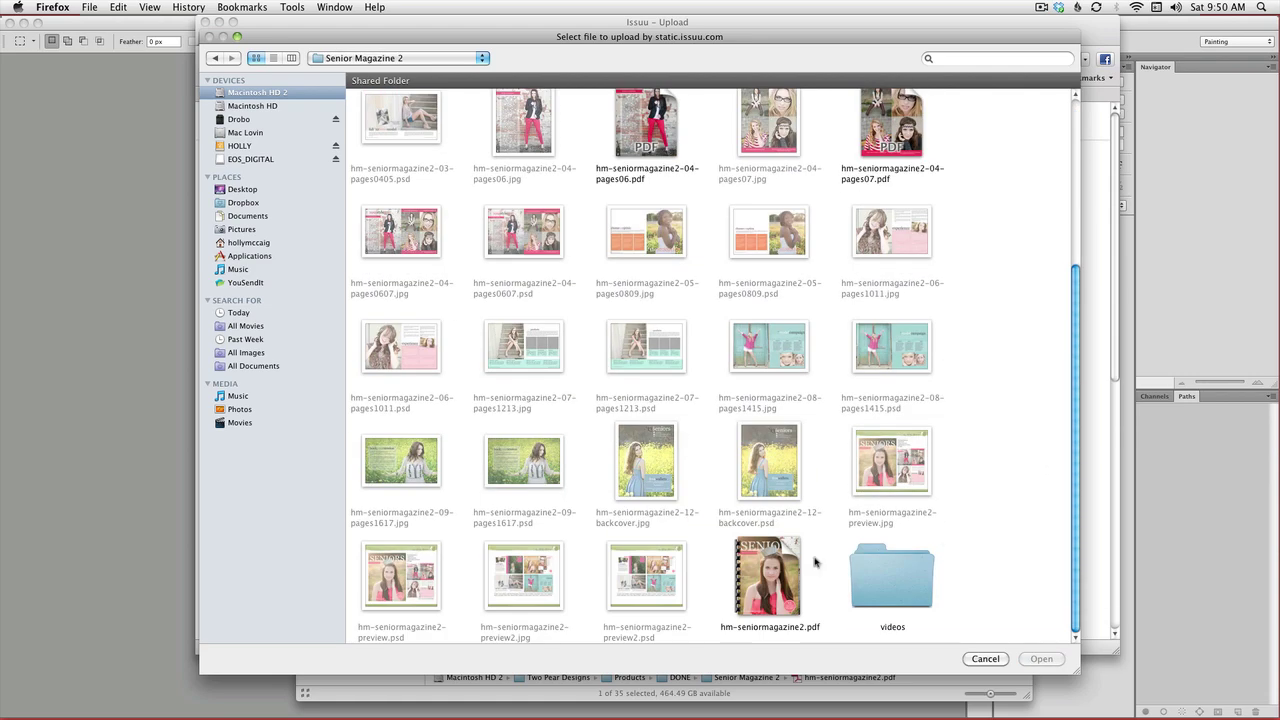
left_click(770, 580)
Step: Confirm the PDF, title it 'Senior Magazine' and add a description naming the portrait studio
left_click(1055, 664)
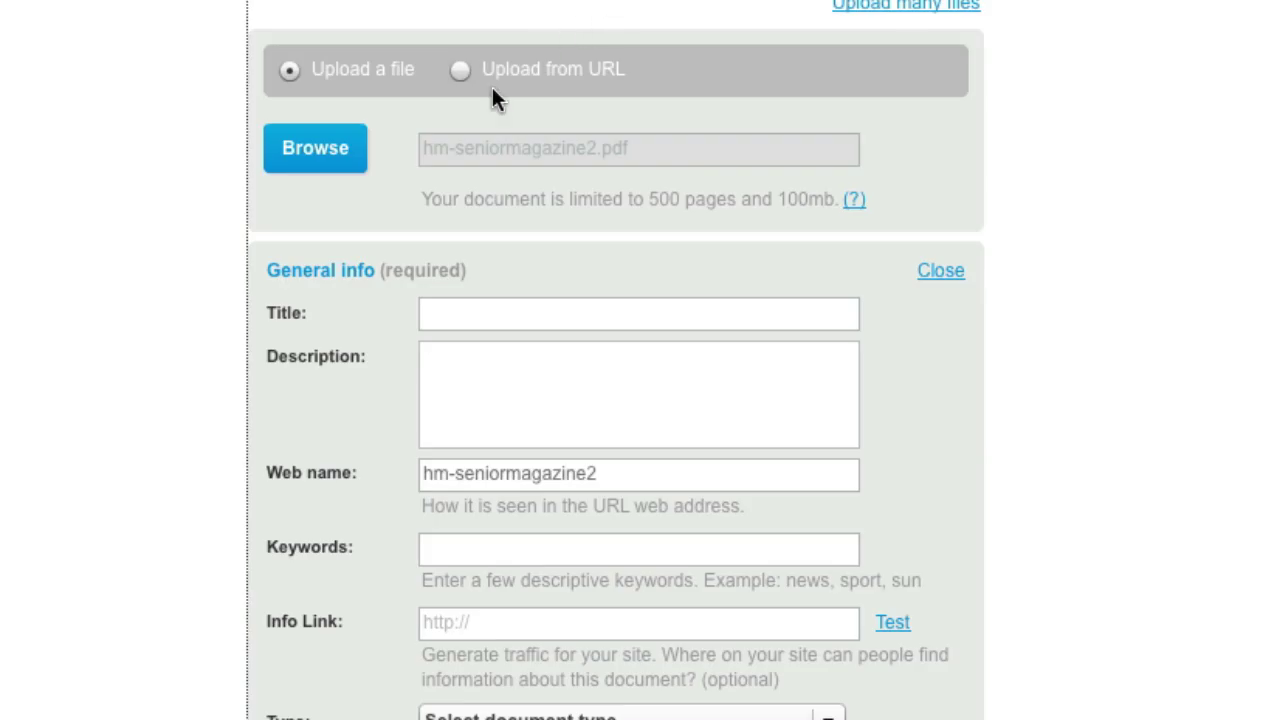
left_click(449, 314)
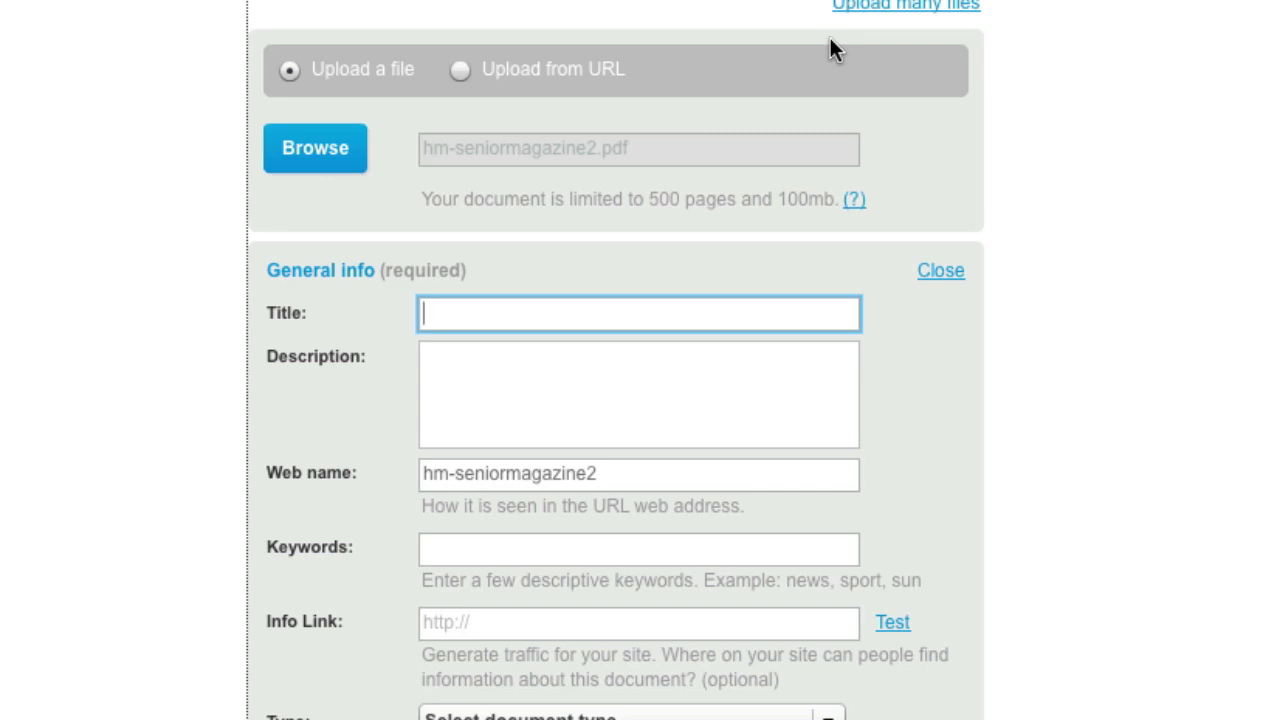
type("Senior Magazine")
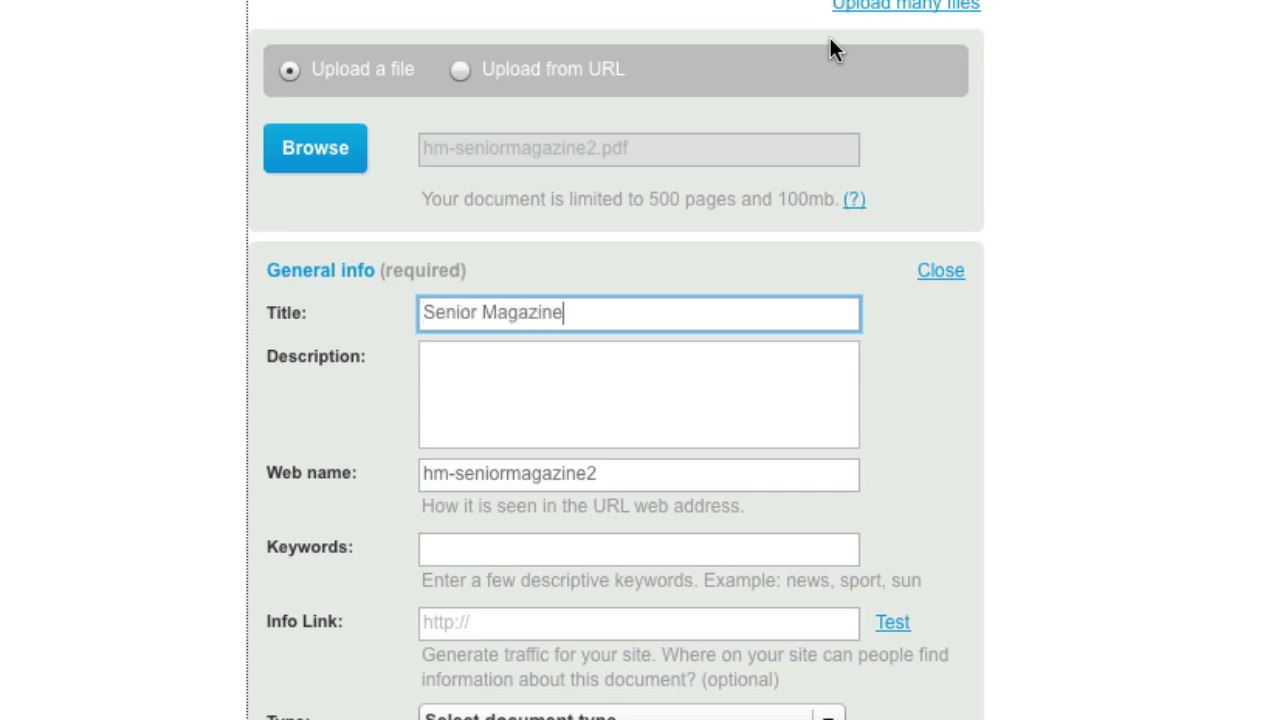
key("Tab")
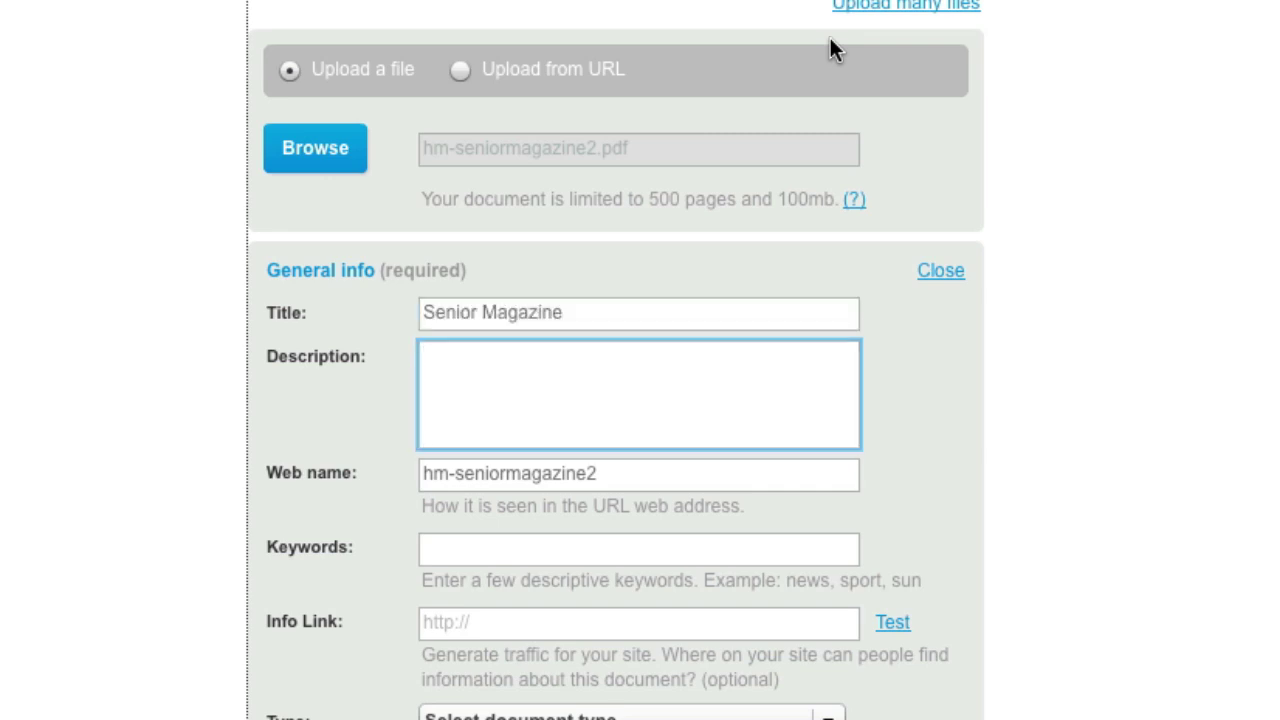
type("For Holly McCai")
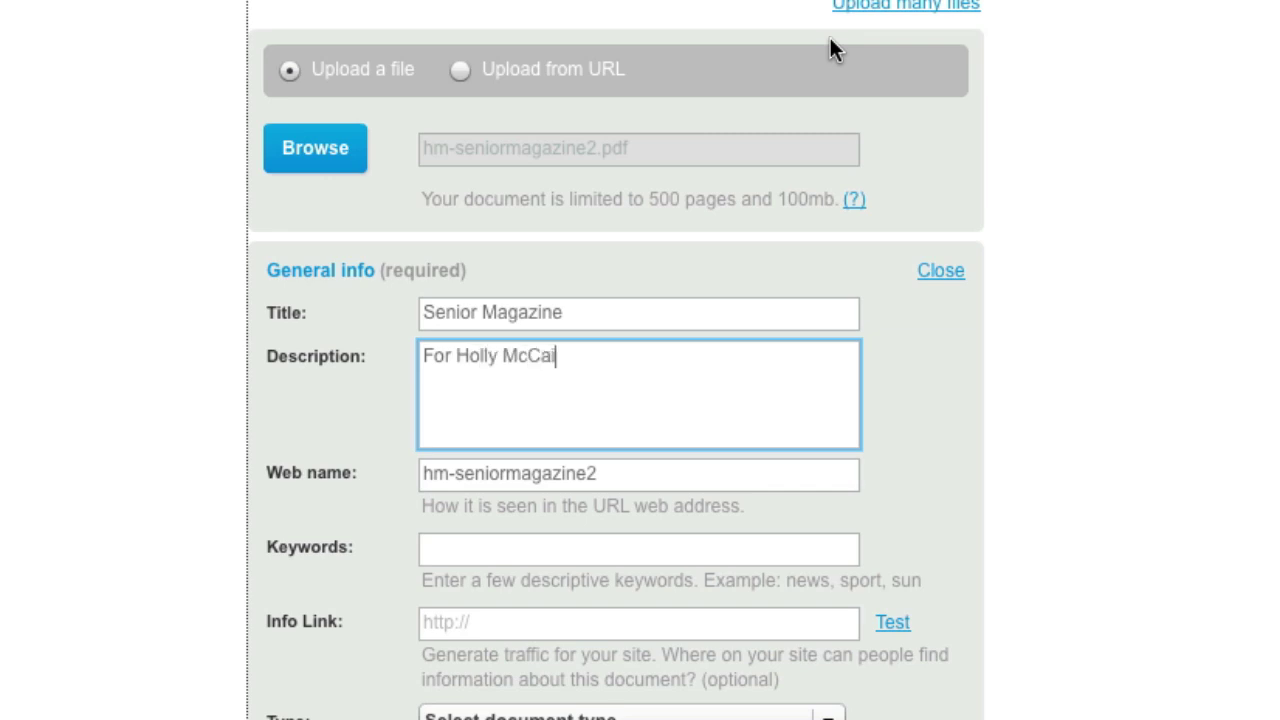
type("g Senior Port")
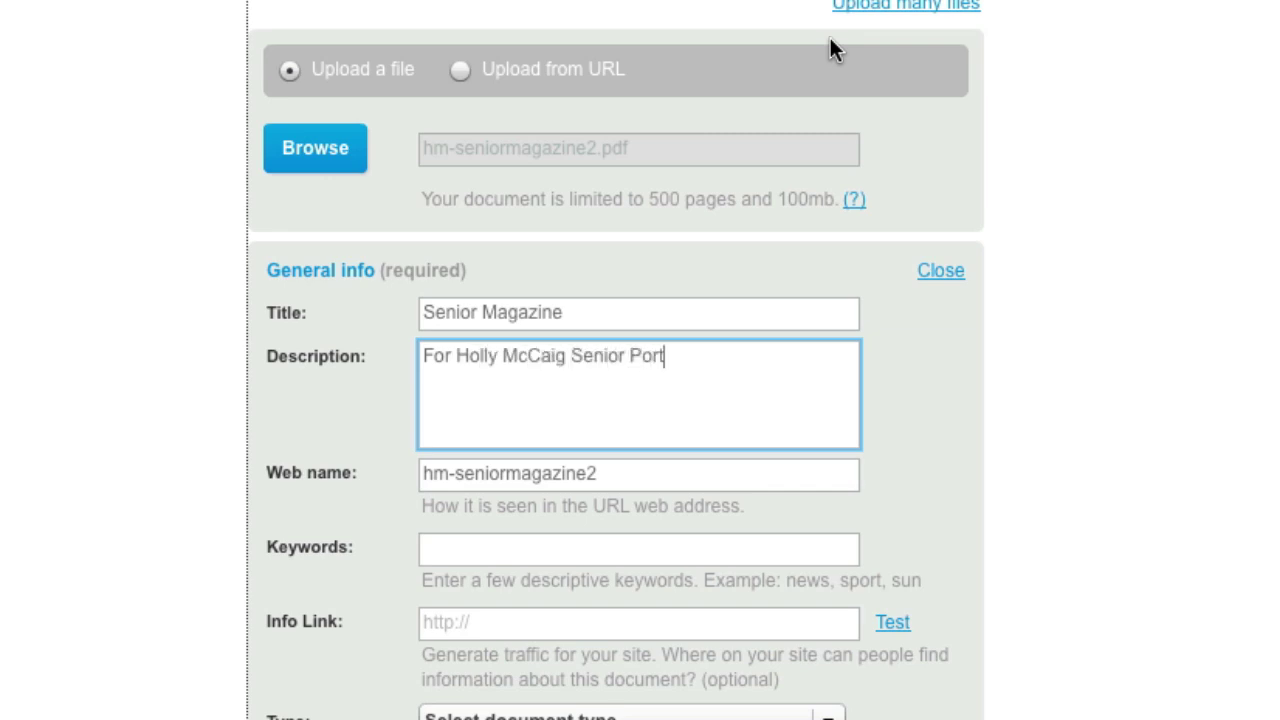
type("raits")
key("Tab")
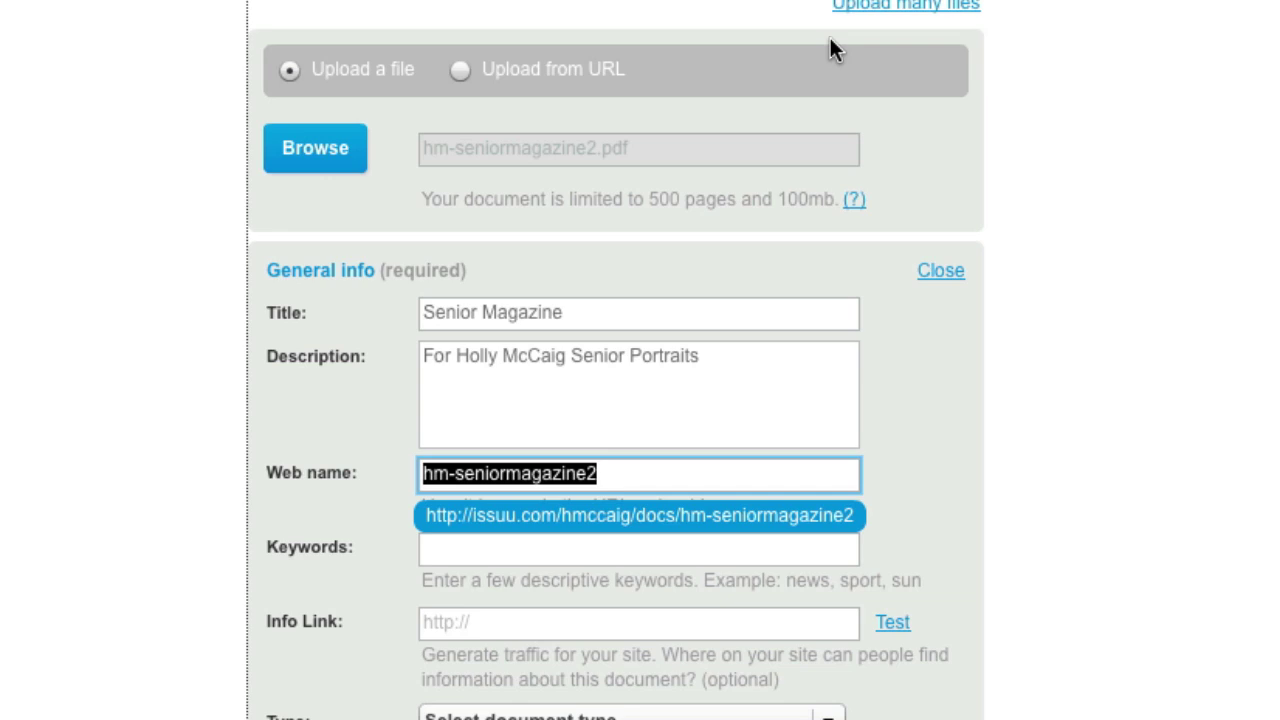
key("Tab")
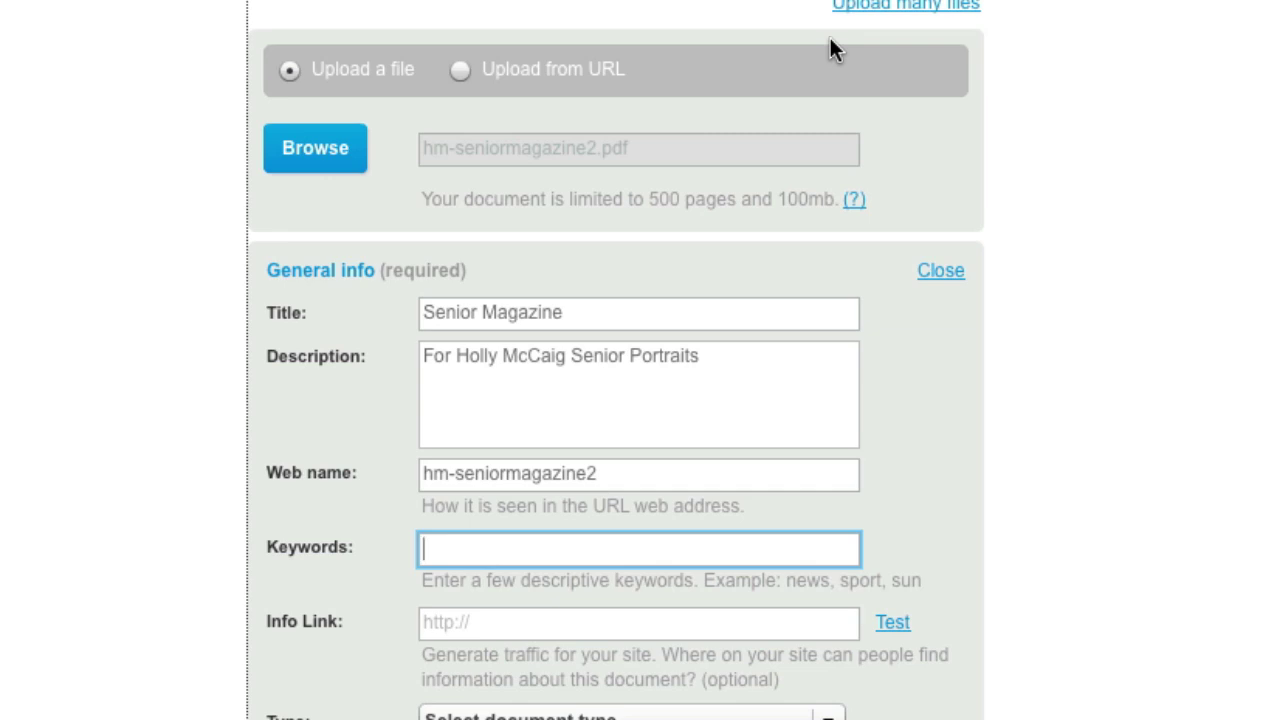
type("photography")
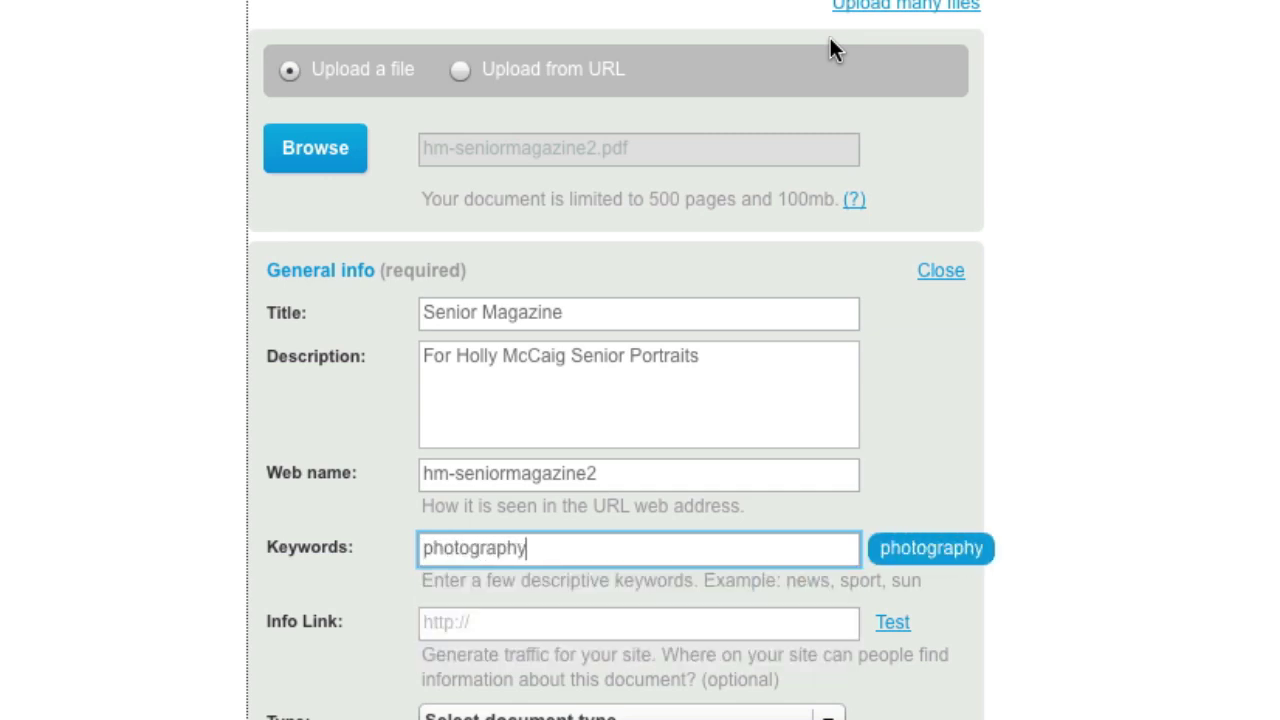
type(", seniors, ")
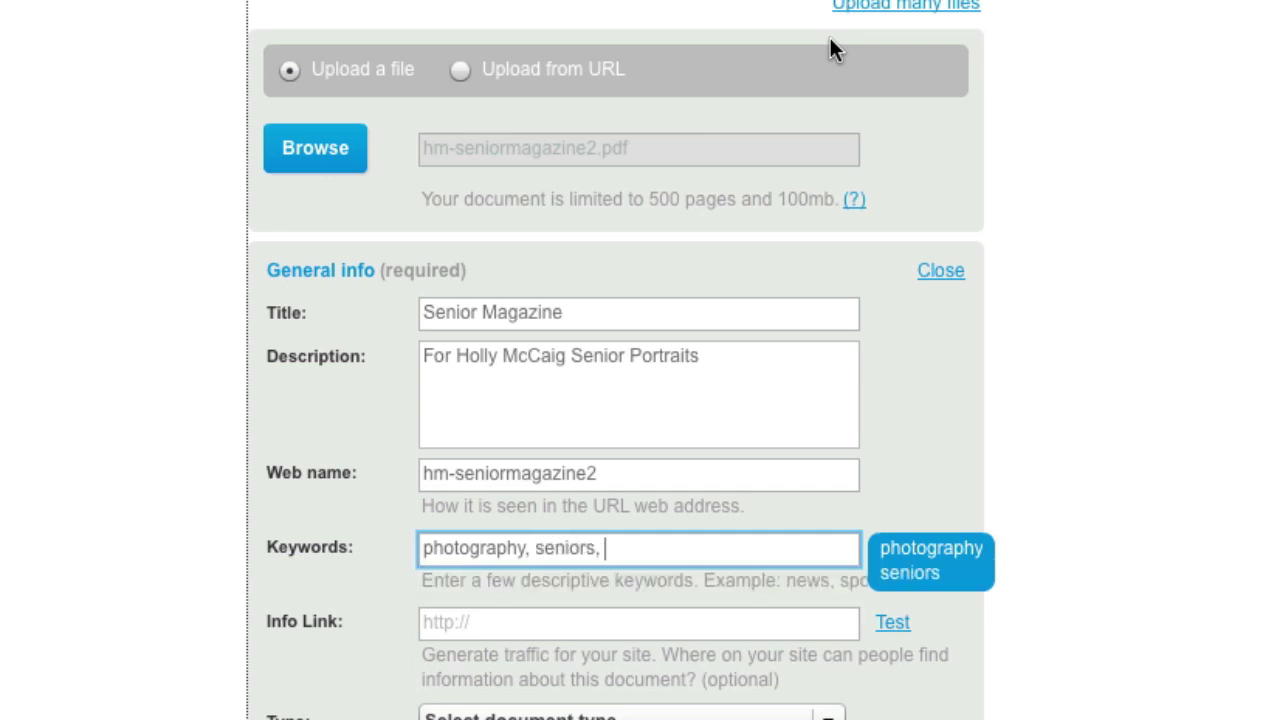
type("busines")
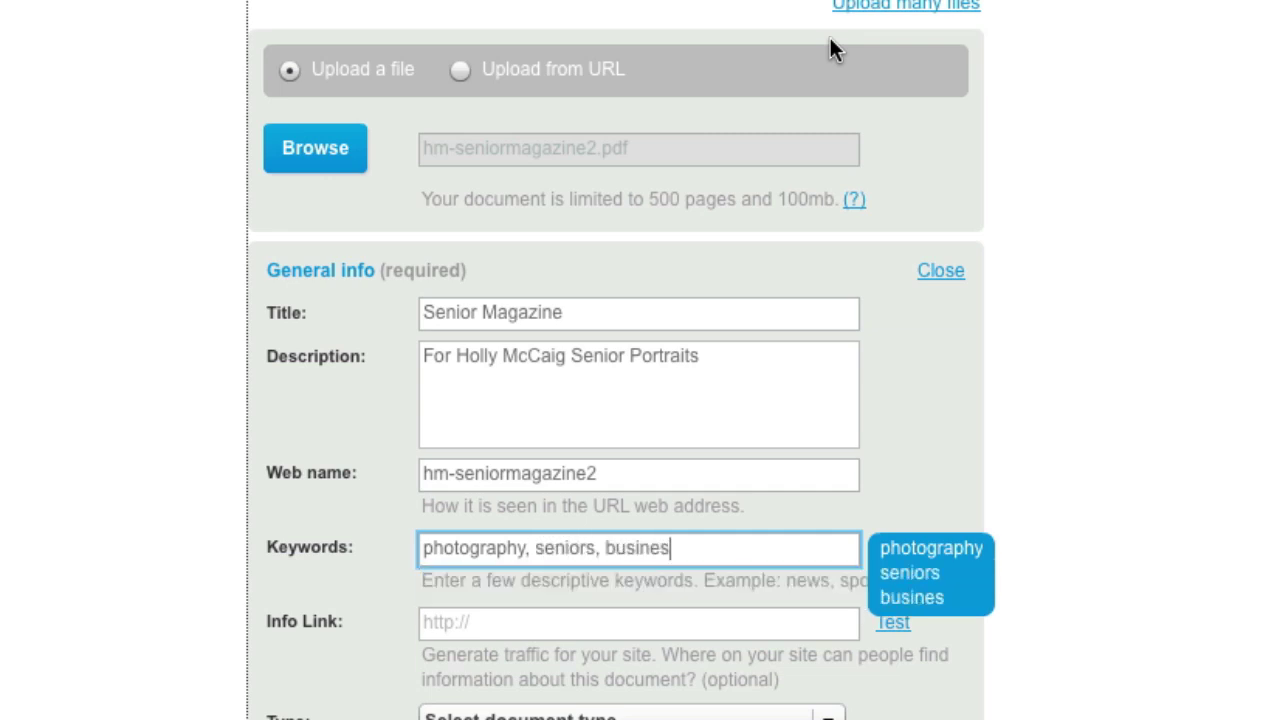
type("s")
key("Tab")
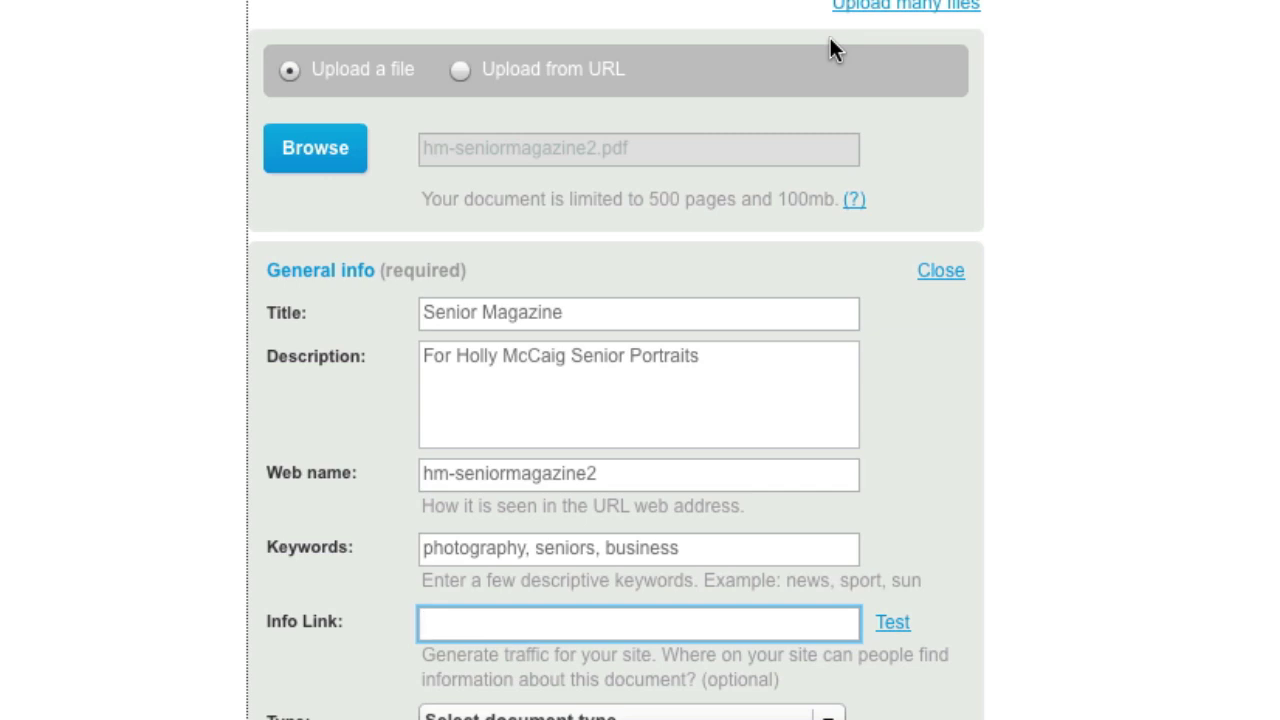
type("http://twopeardesigns.com")
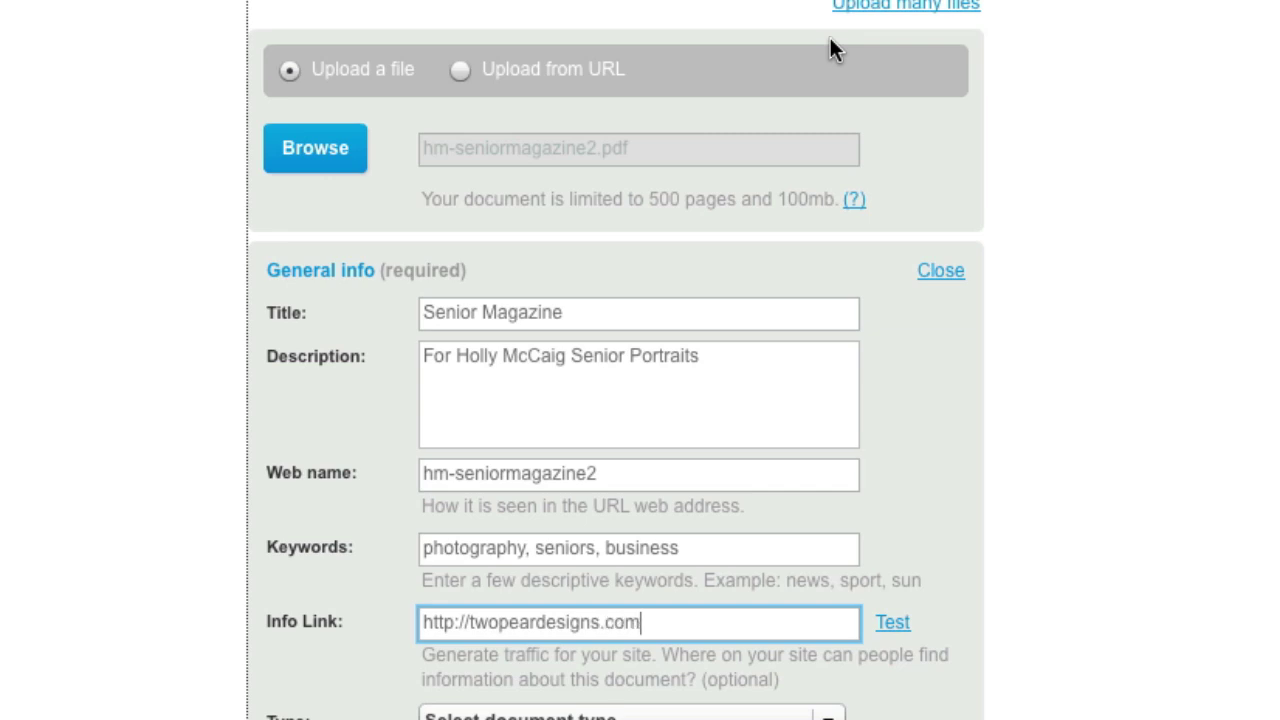
key("Tab")
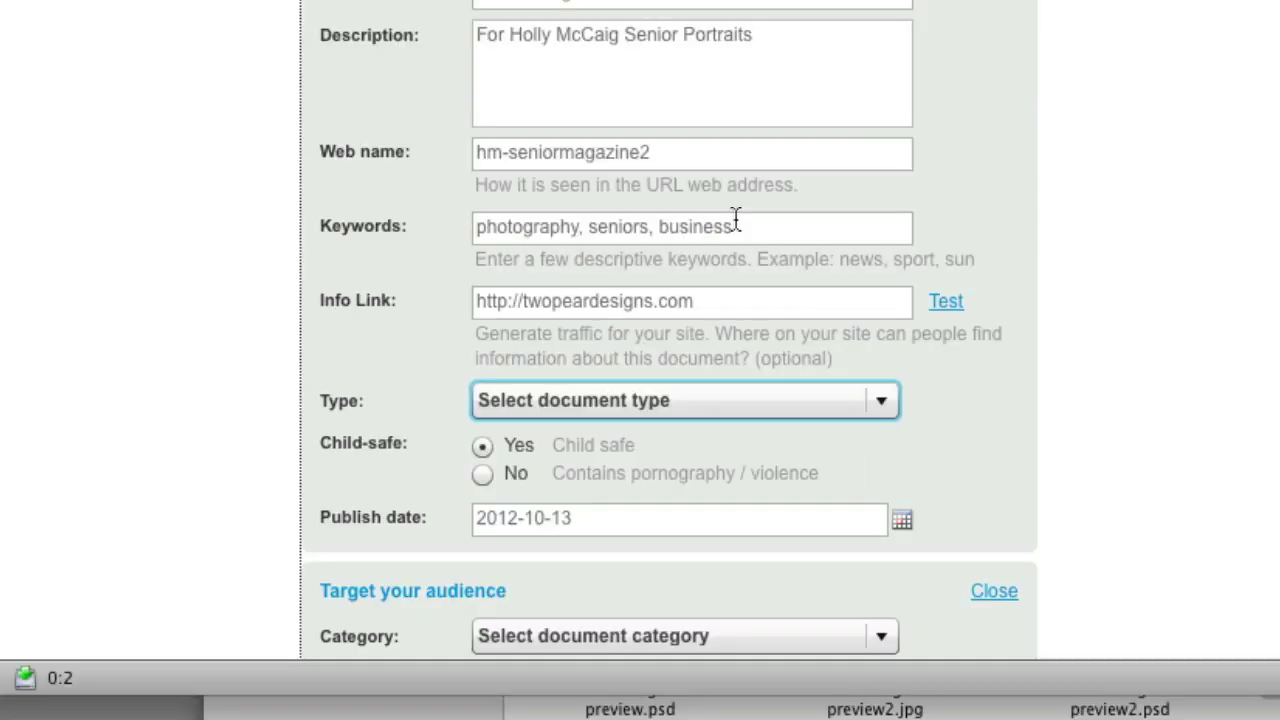
Step: Set type Magazine, category Business & Marketing, language English and target area North America
left_click(704, 714)
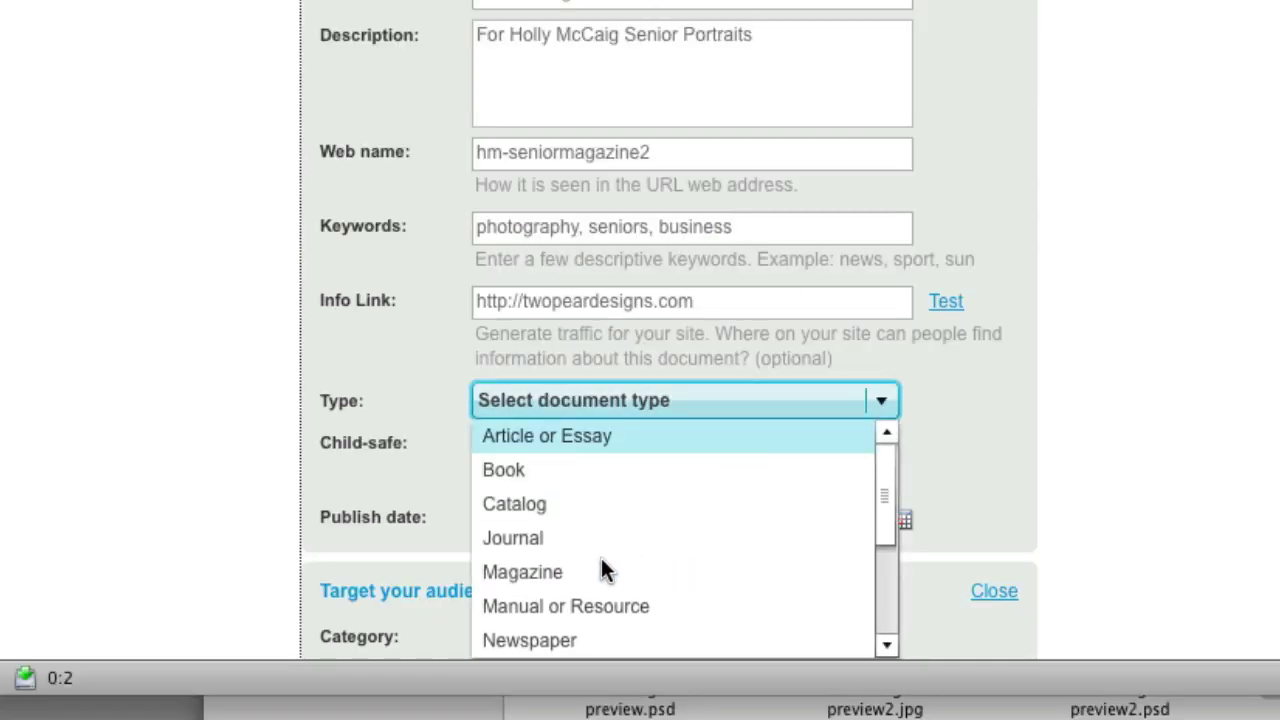
left_click(544, 568)
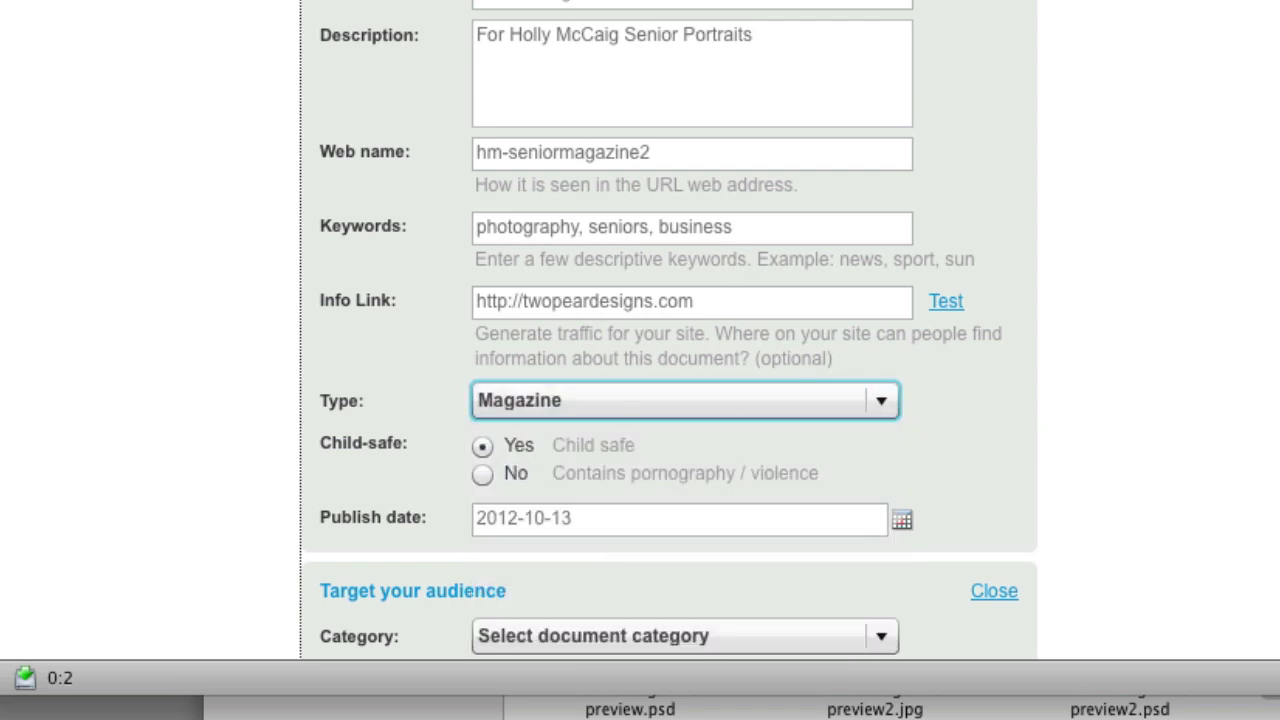
scroll(877, 300, "down", 8)
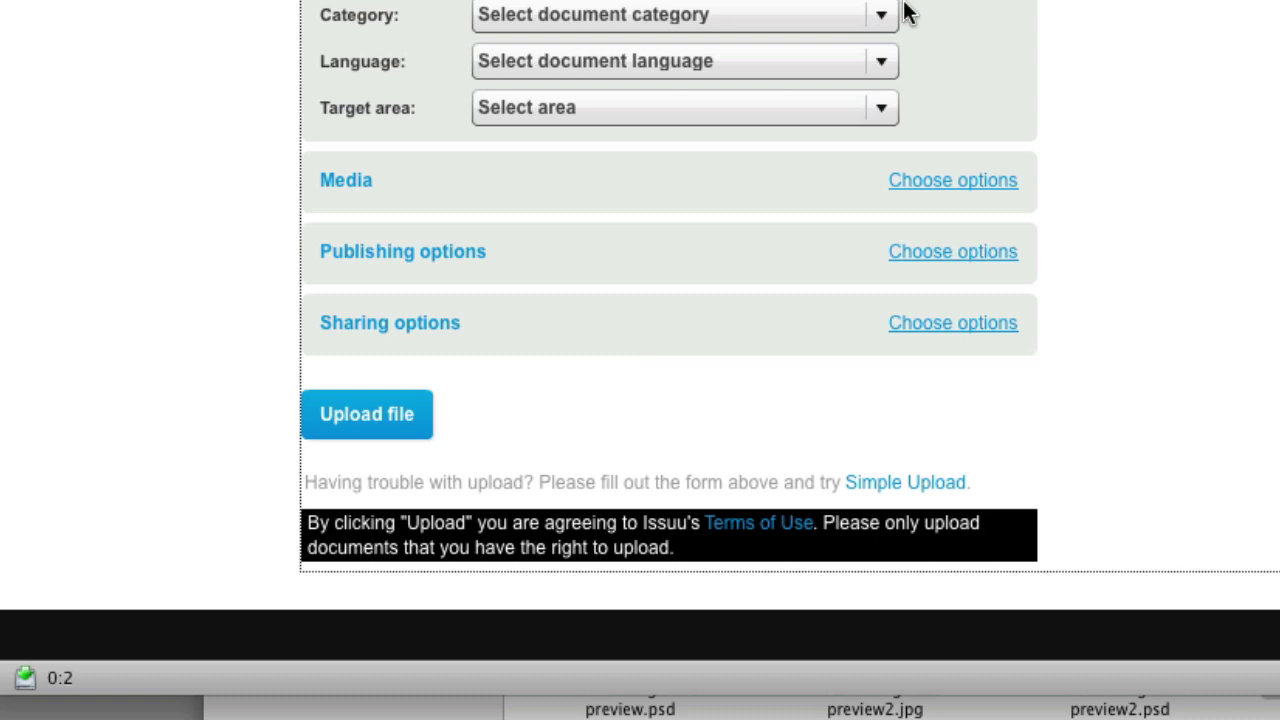
left_click(880, 16)
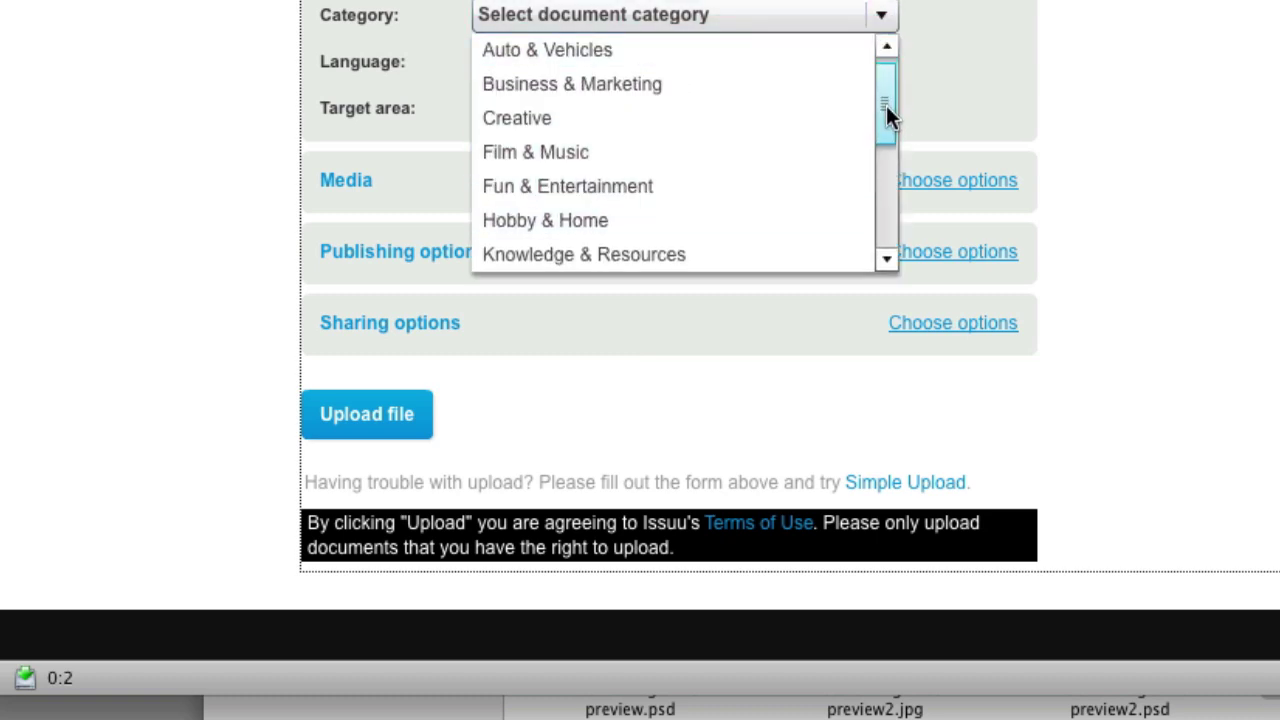
left_click(680, 86)
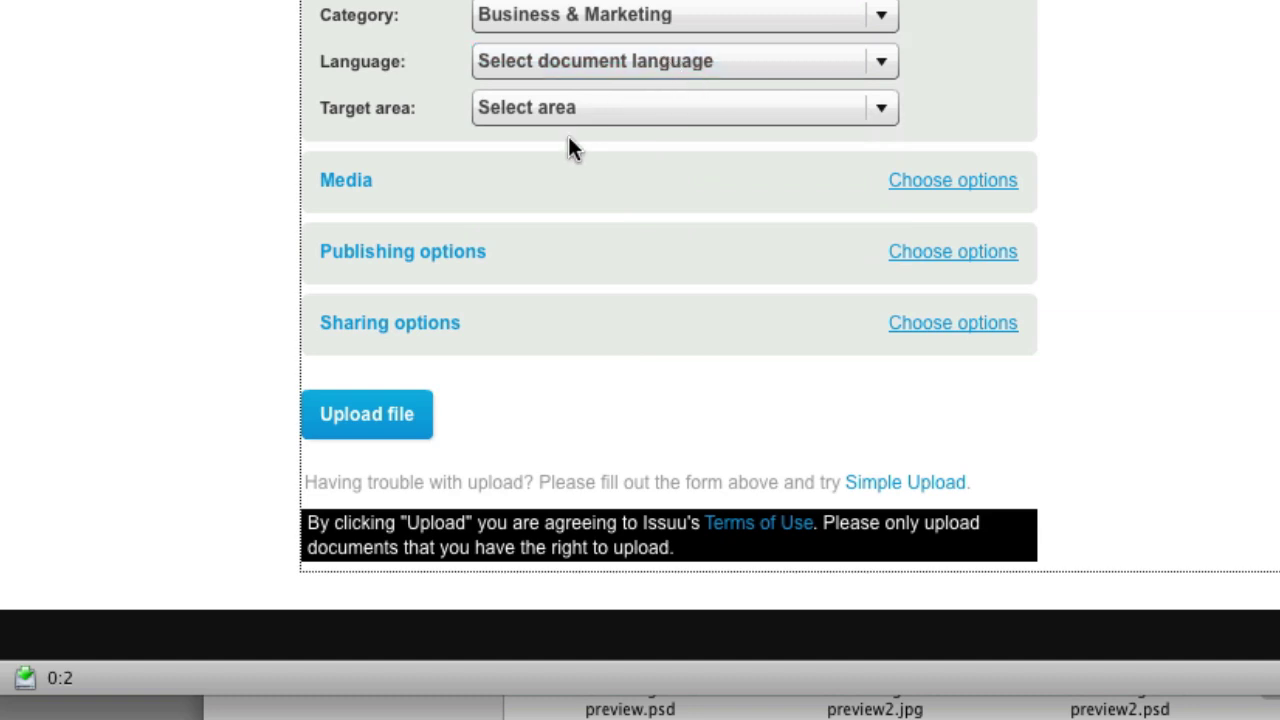
left_click(770, 61)
left_click(627, 96)
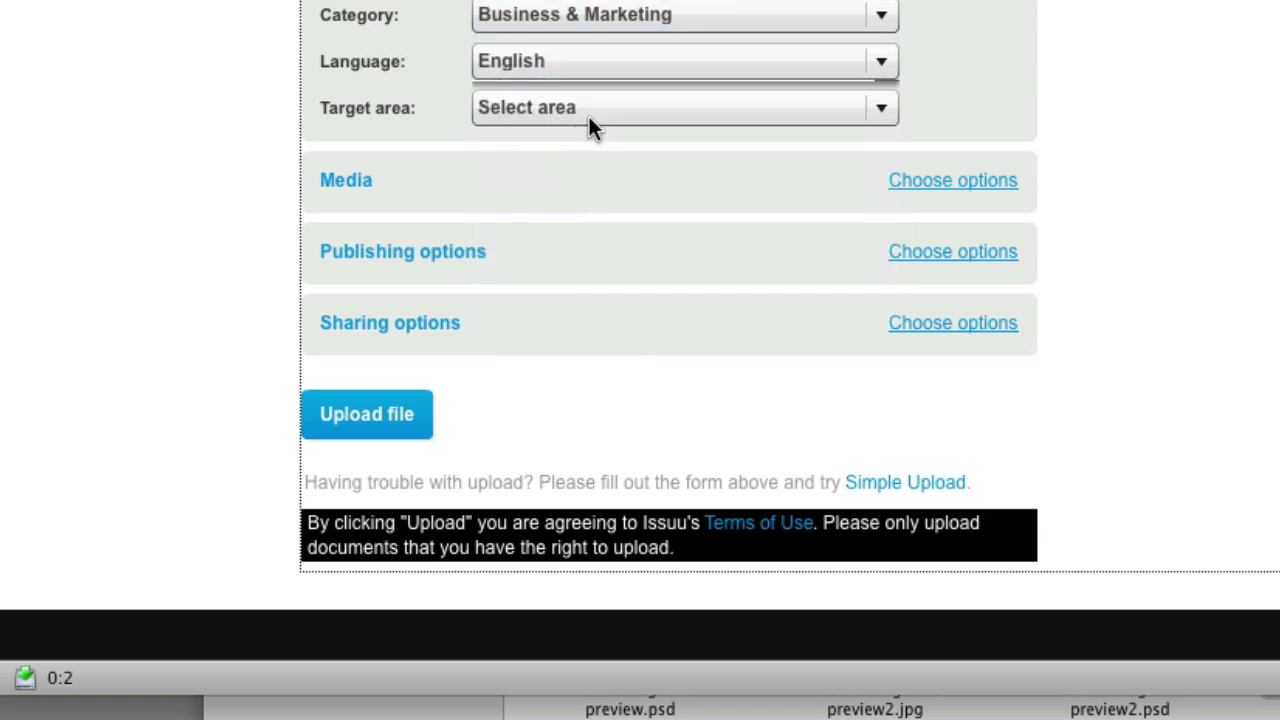
left_click(589, 116)
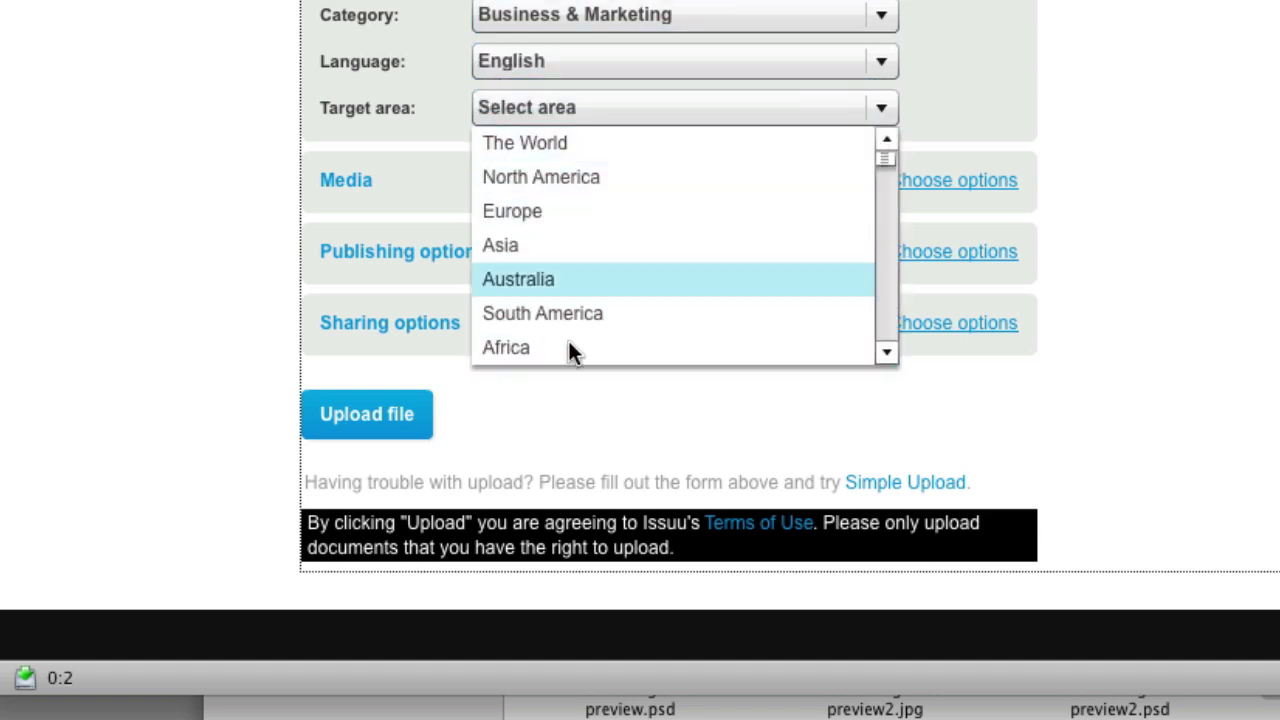
left_click(660, 177)
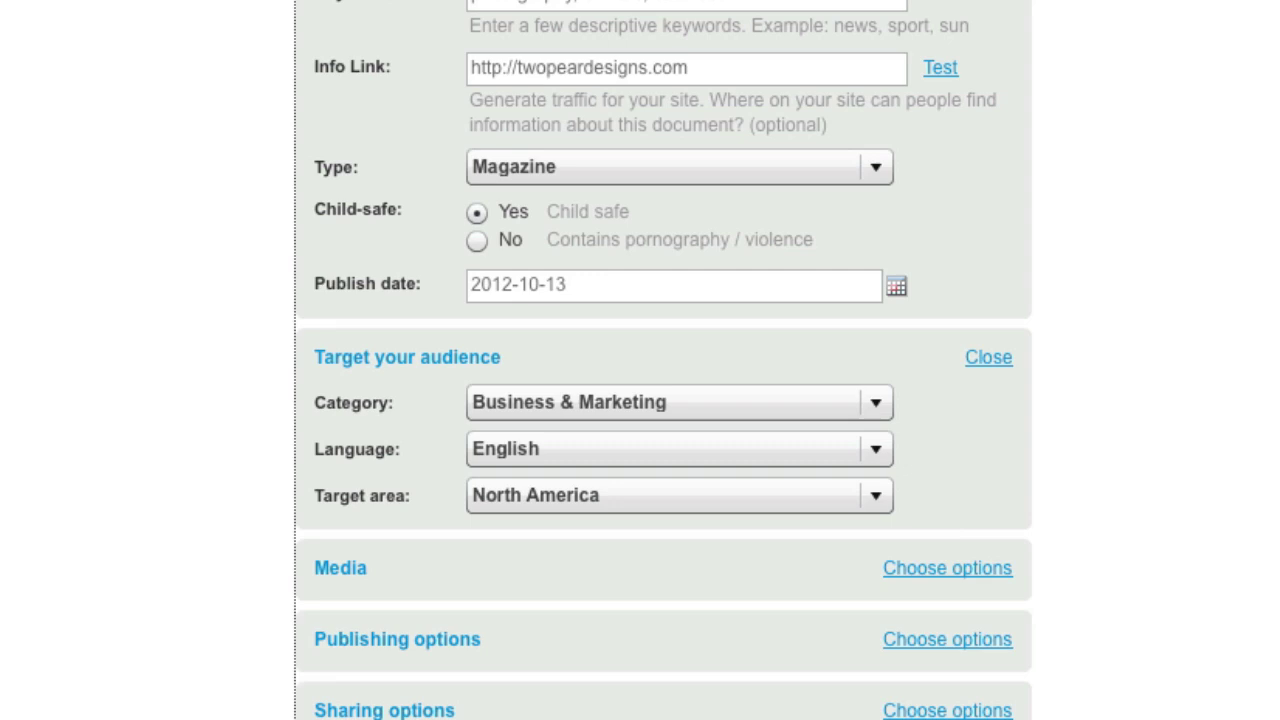
scroll(640, 400, "down", 4)
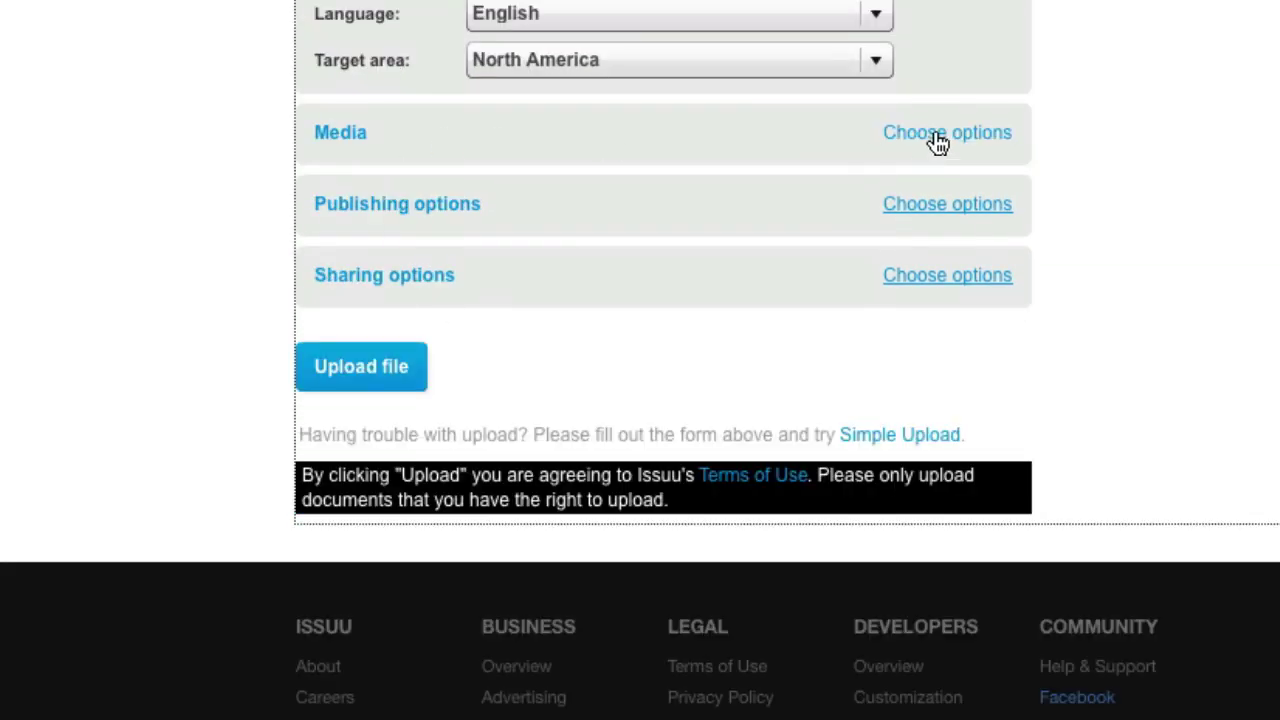
Step: Check the Media and Publishing options, set Comments to No, and upload the file
left_click(935, 140)
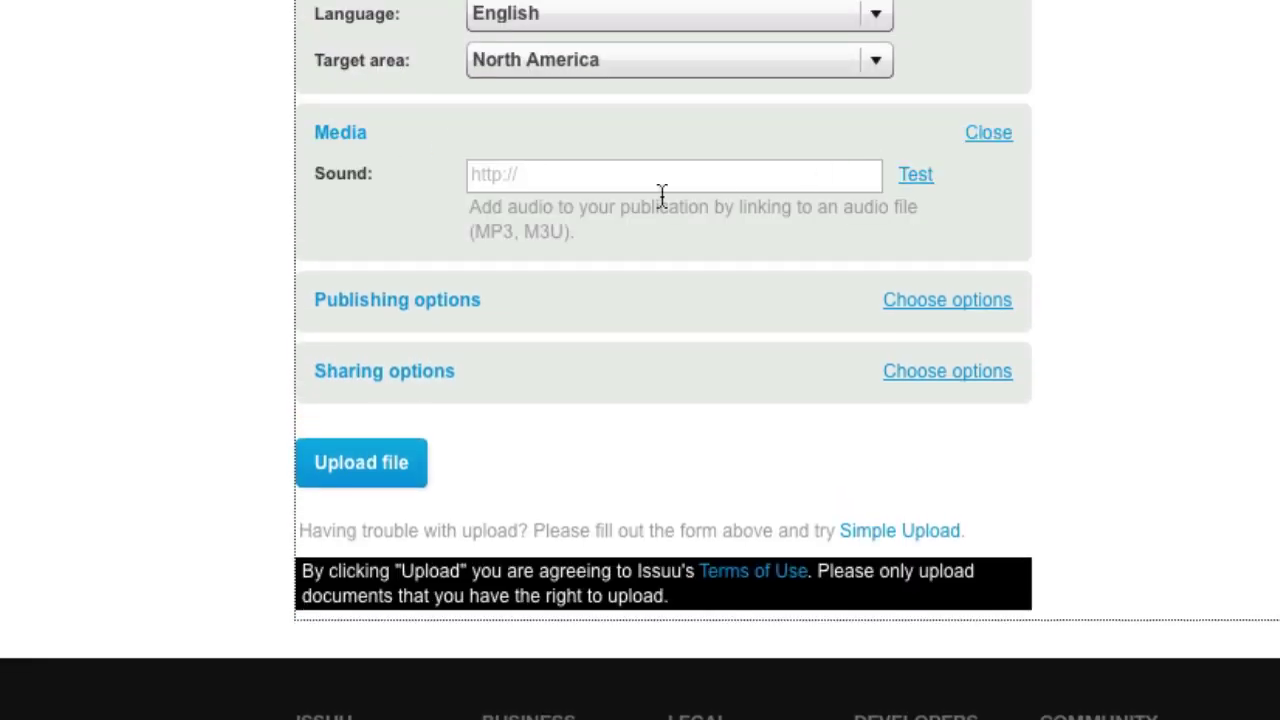
left_click(988, 140)
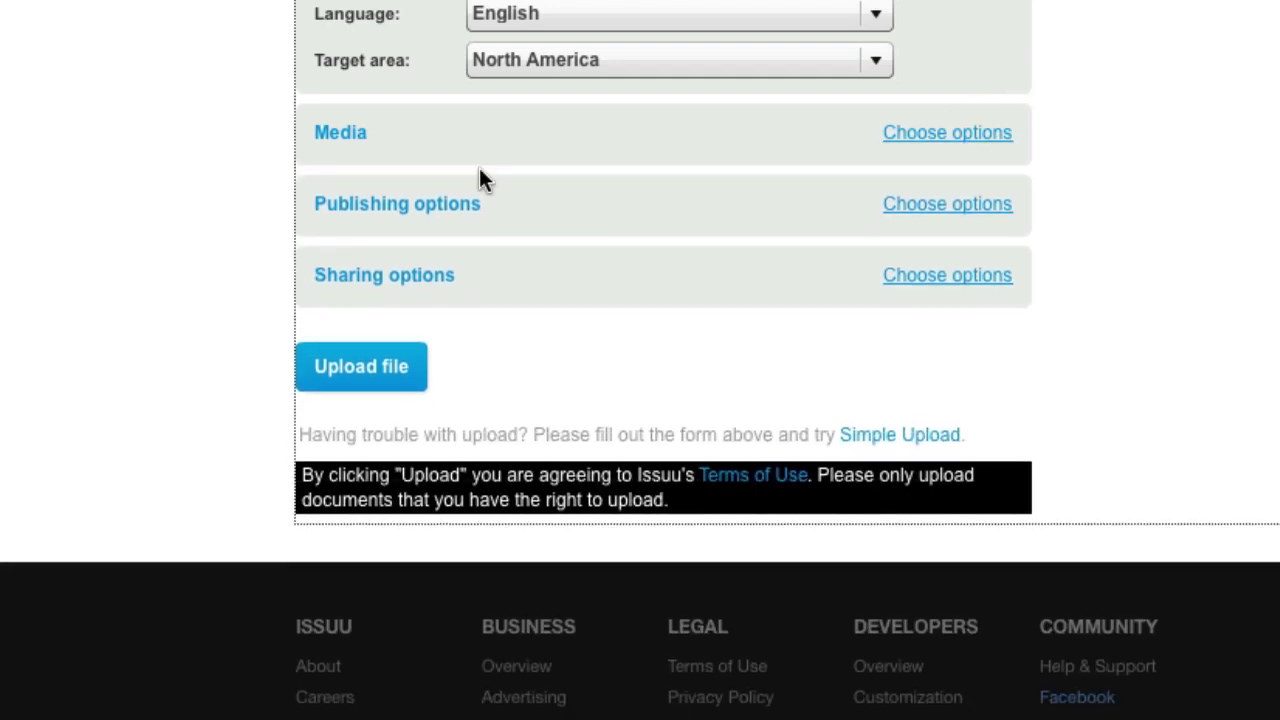
left_click(975, 200)
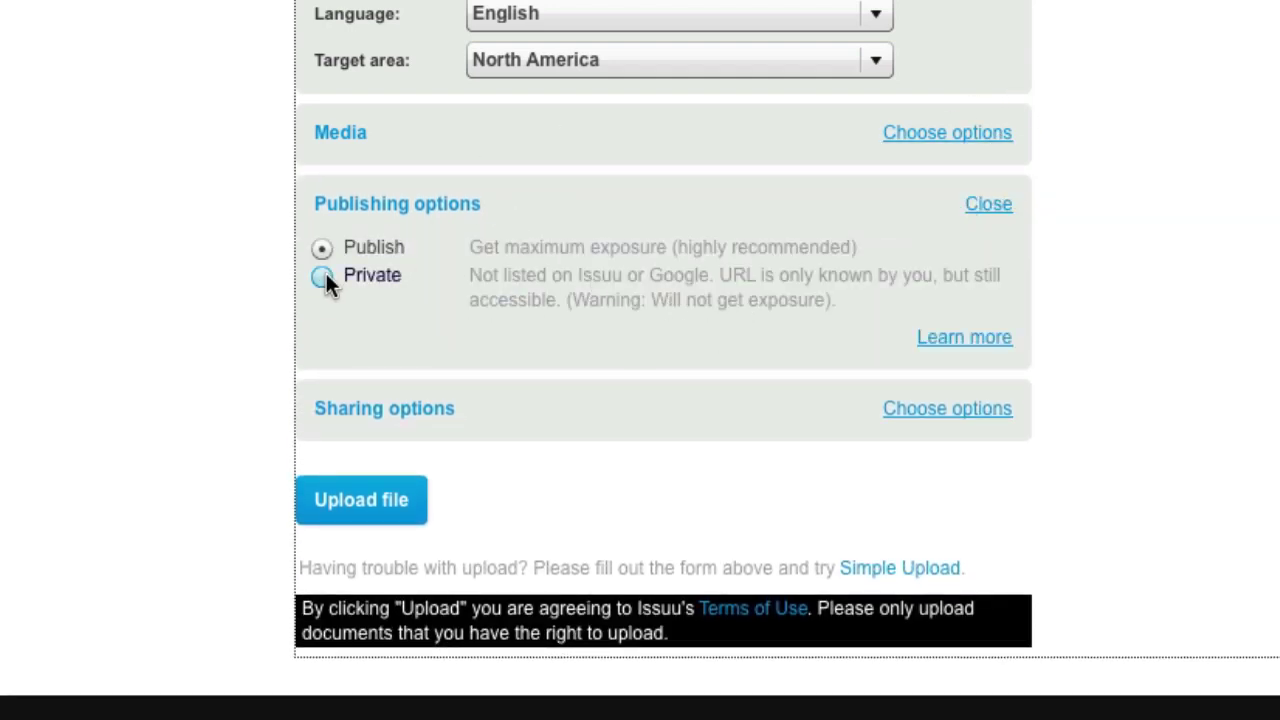
left_click(997, 218)
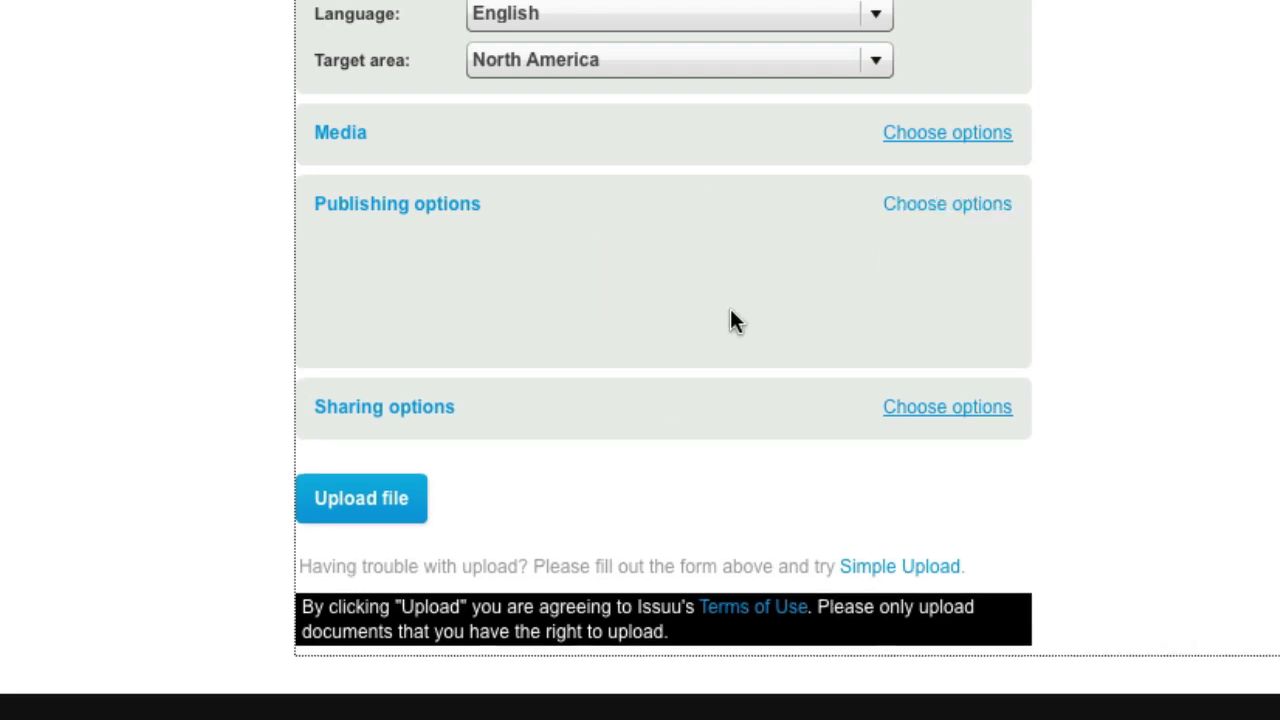
left_click(940, 277)
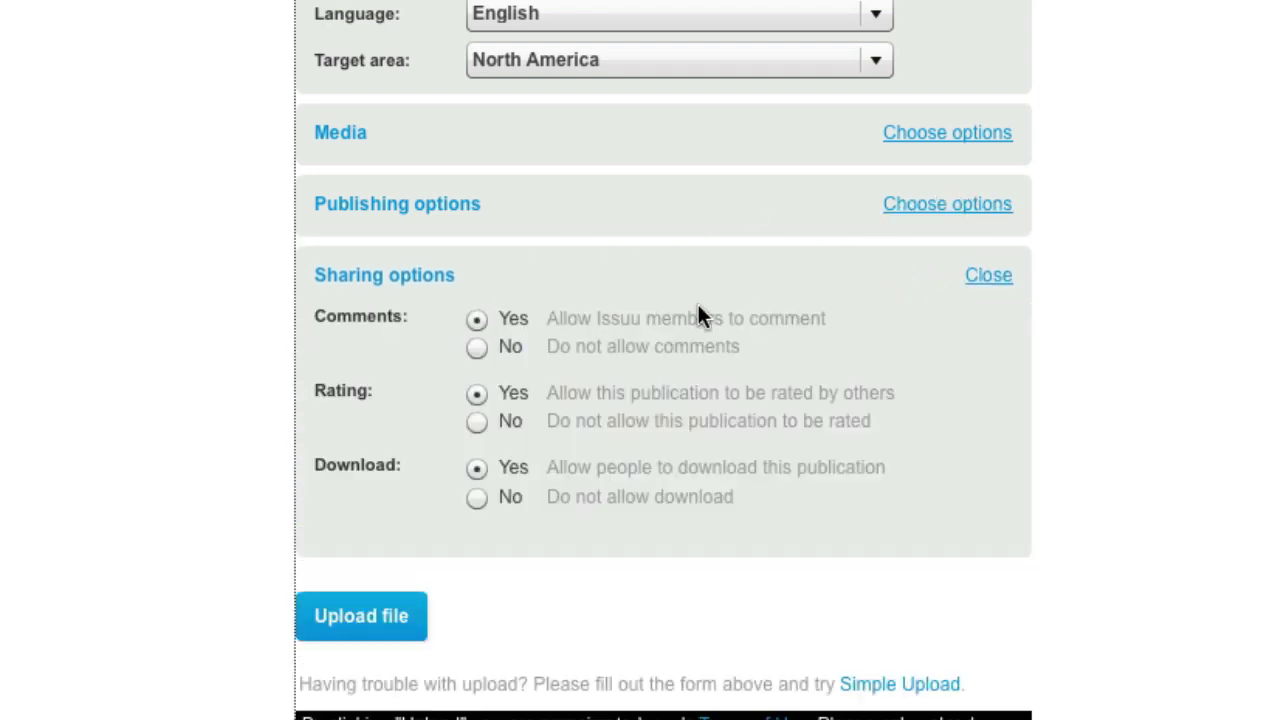
left_click(476, 348)
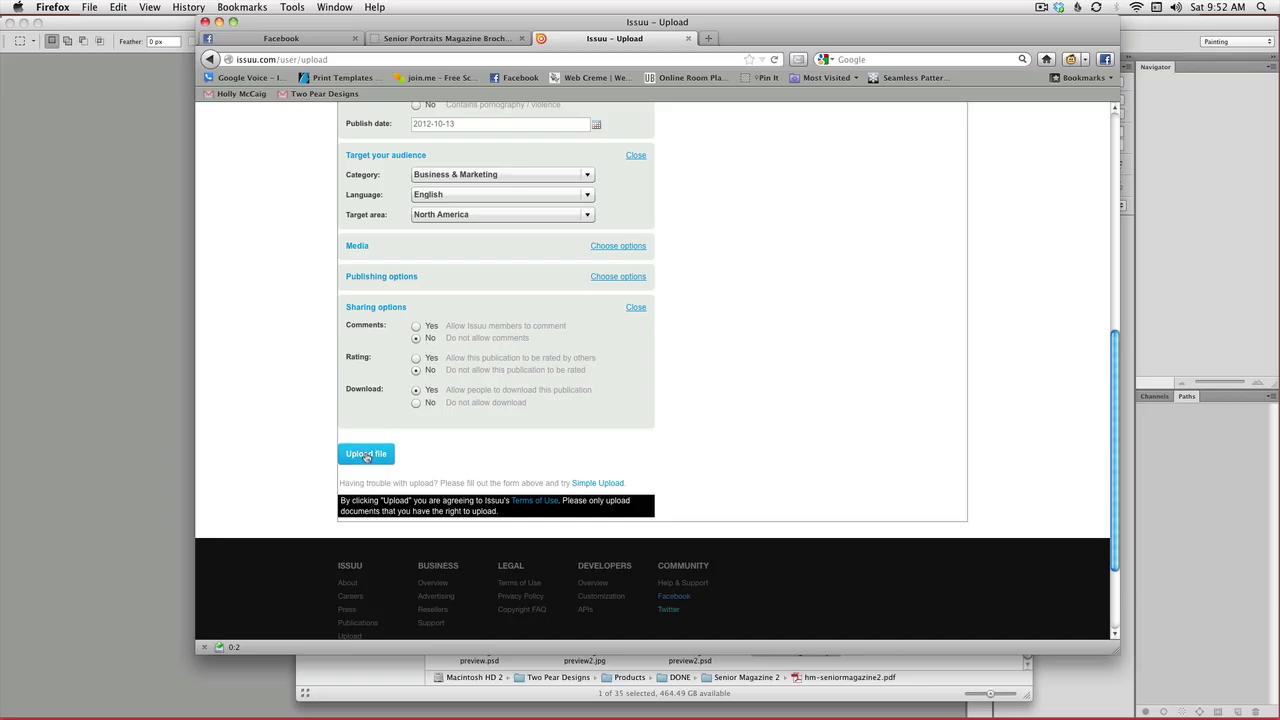
left_click(361, 616)
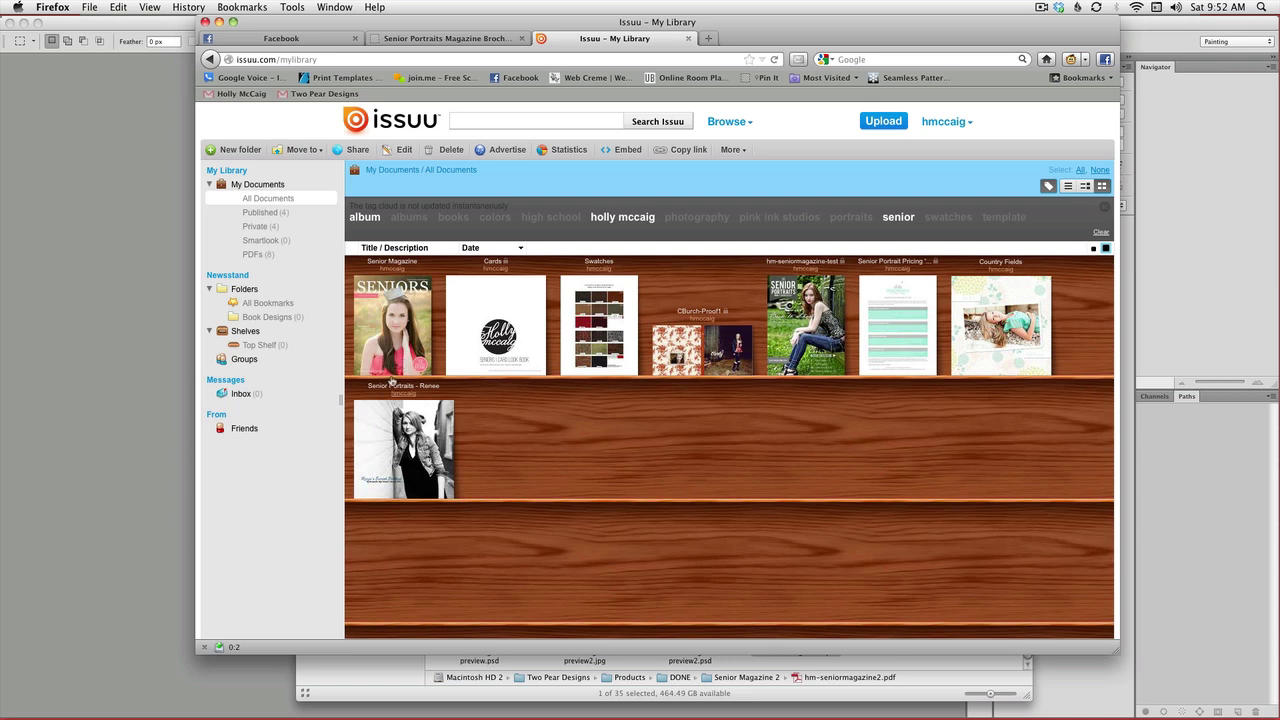
Step: Open Senior Magazine's document page from My Library and select its web address
left_click(391, 363)
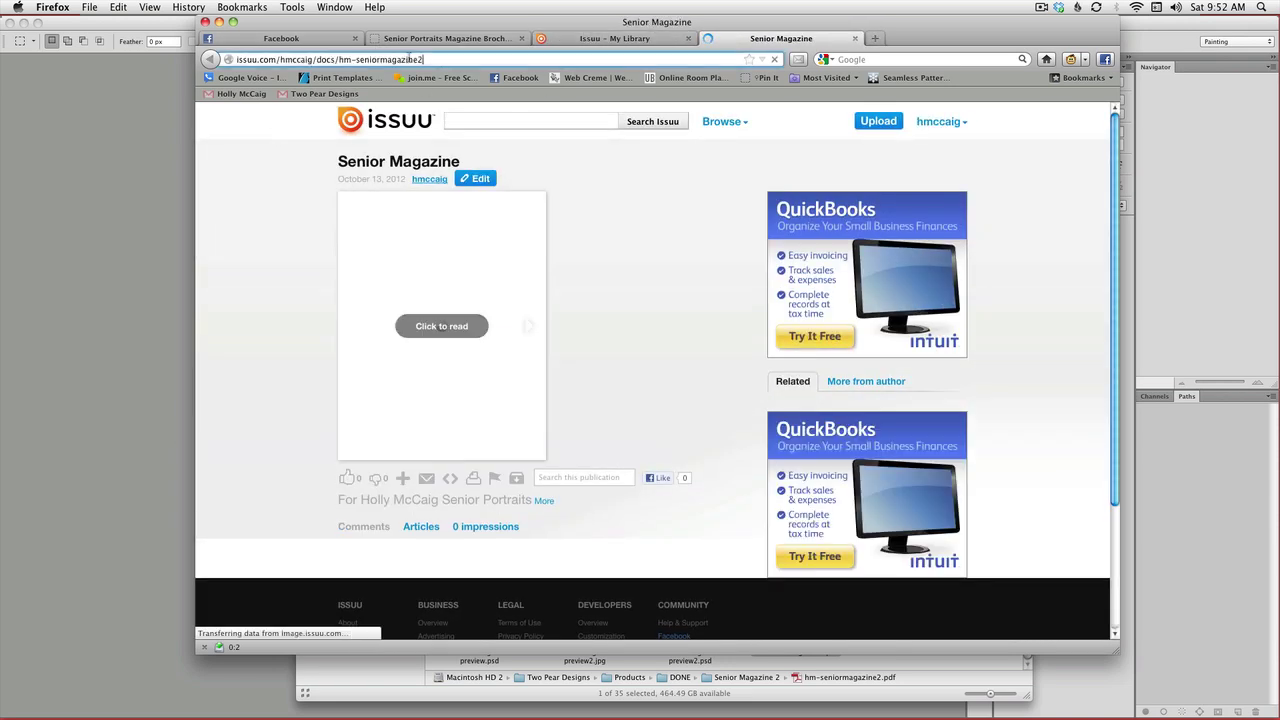
left_click(398, 60)
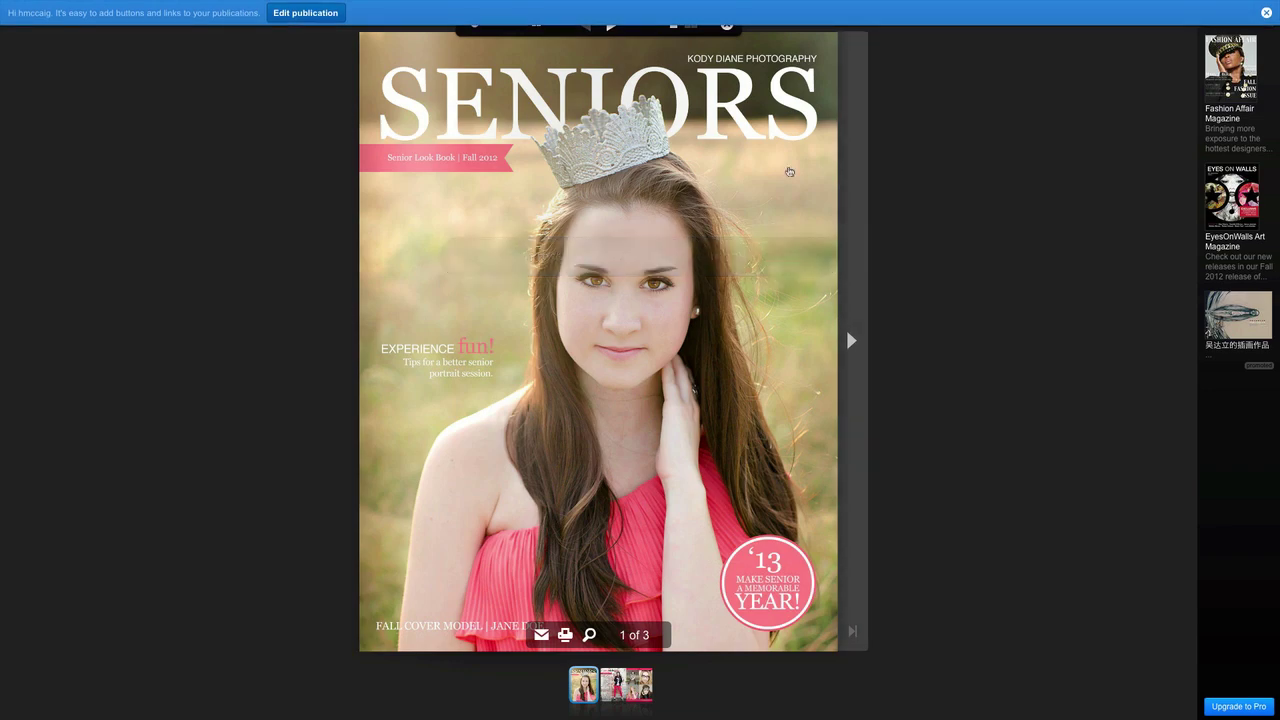
Step: Flip between the SENIORS cover and inside spread three times, then close the buttons-and-links notice
left_click(851, 340)
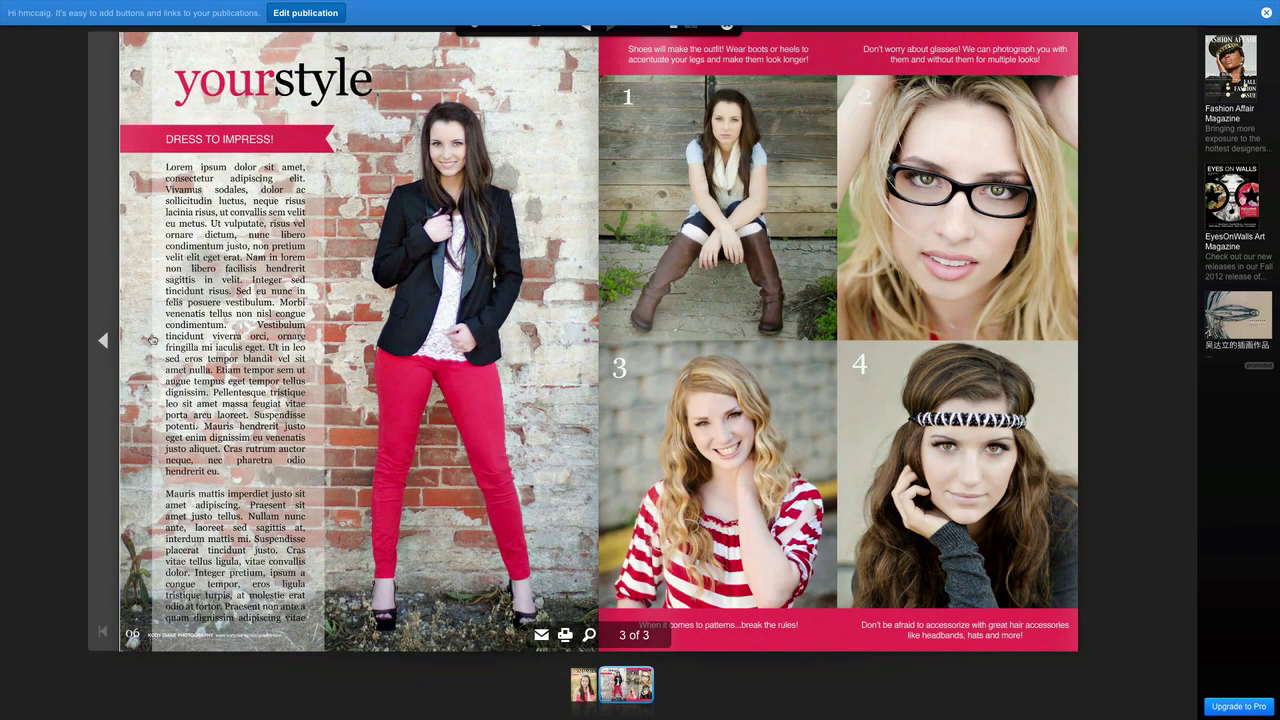
left_click(103, 340)
left_click(851, 340)
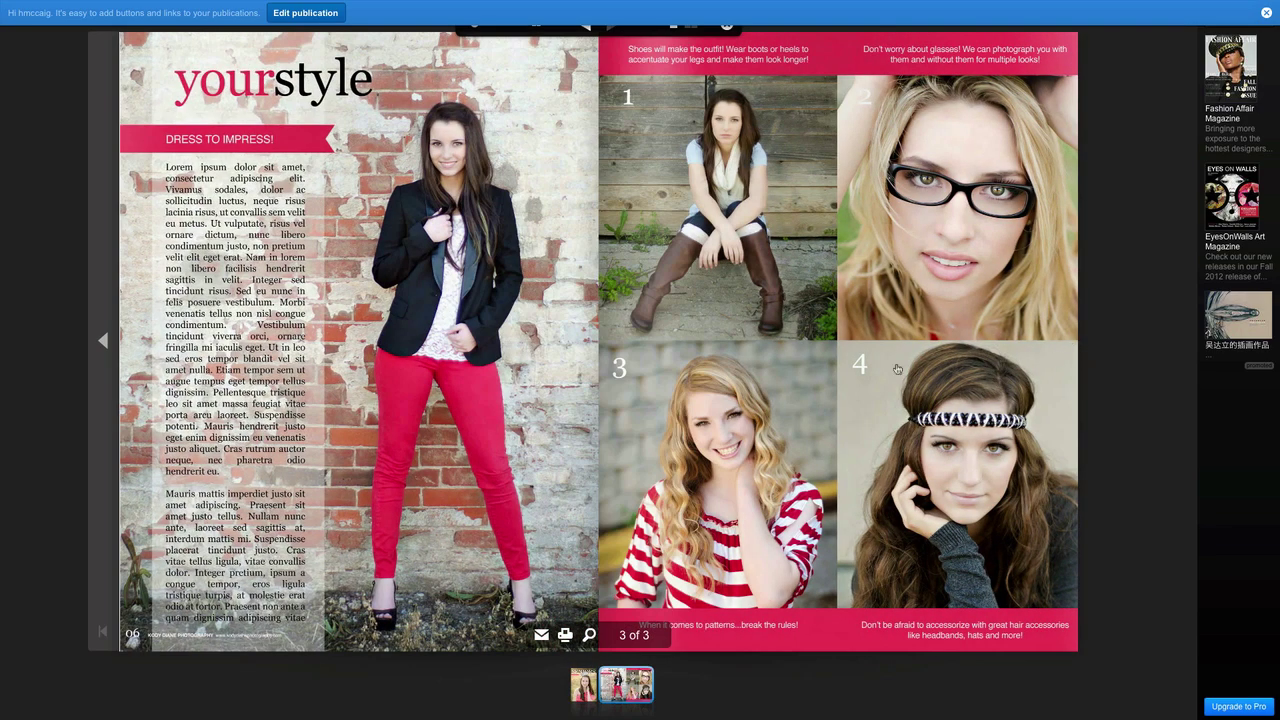
left_click(103, 340)
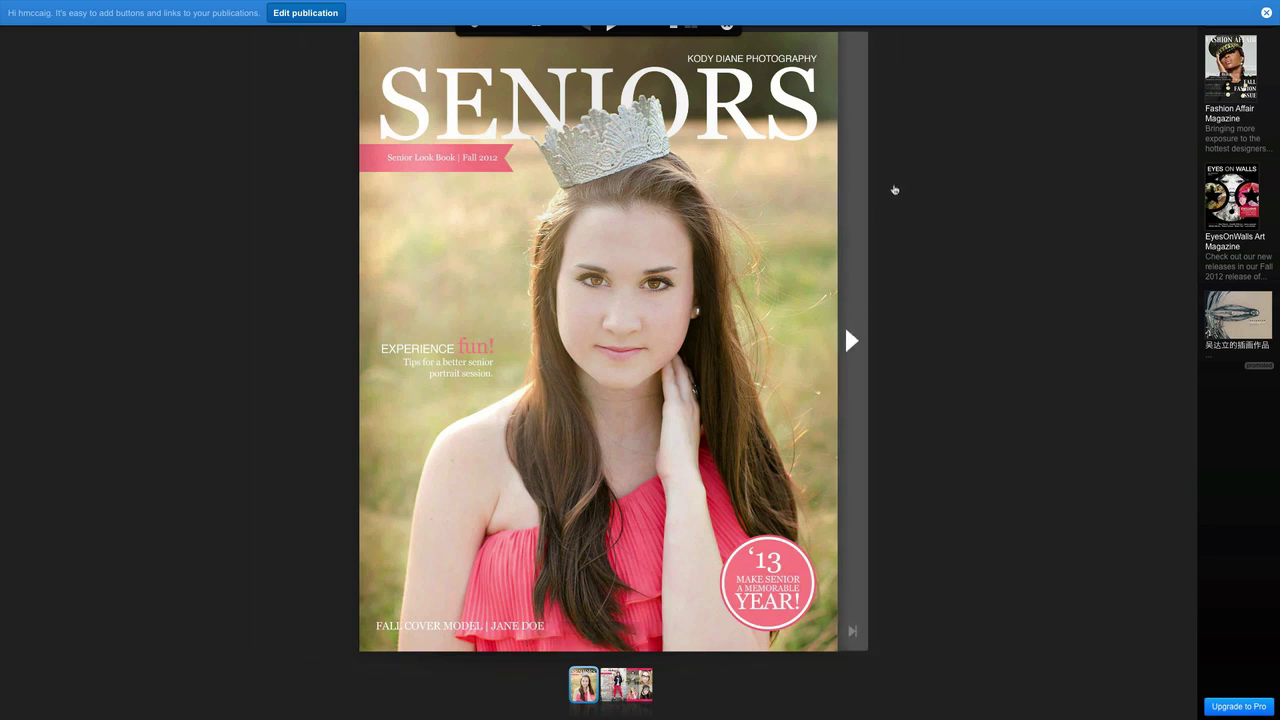
left_click(846, 340)
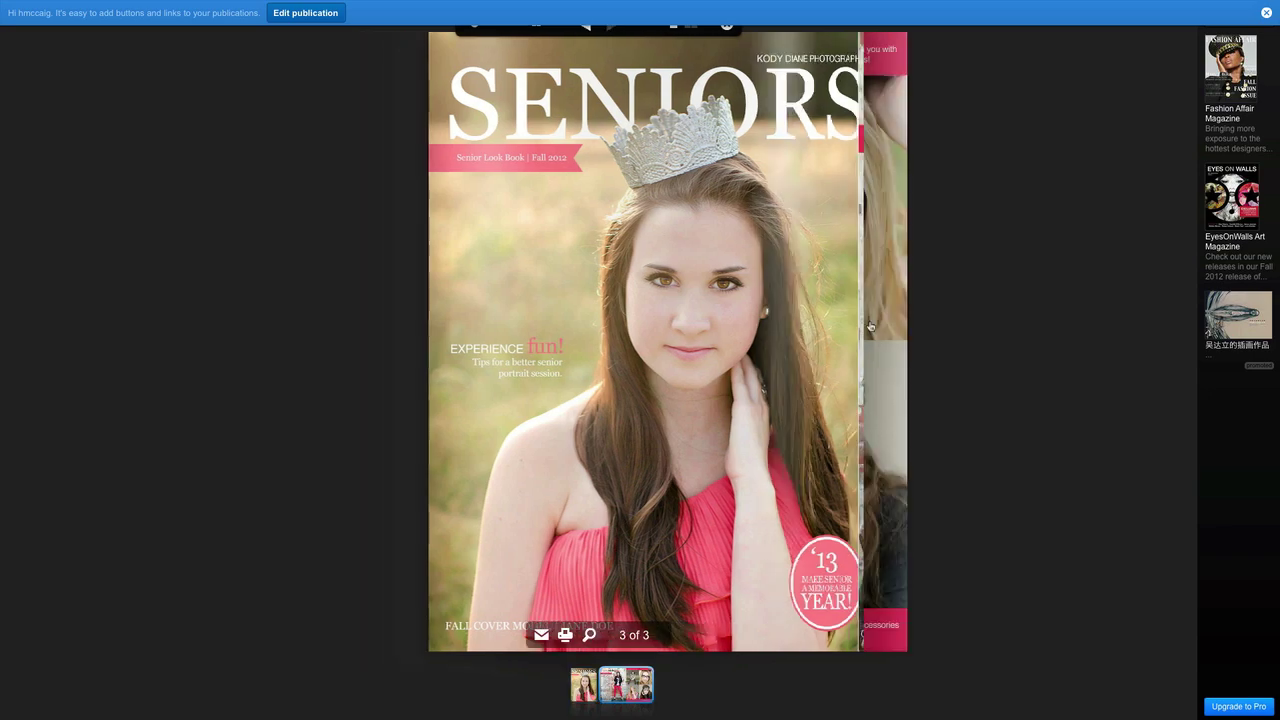
left_click(103, 340)
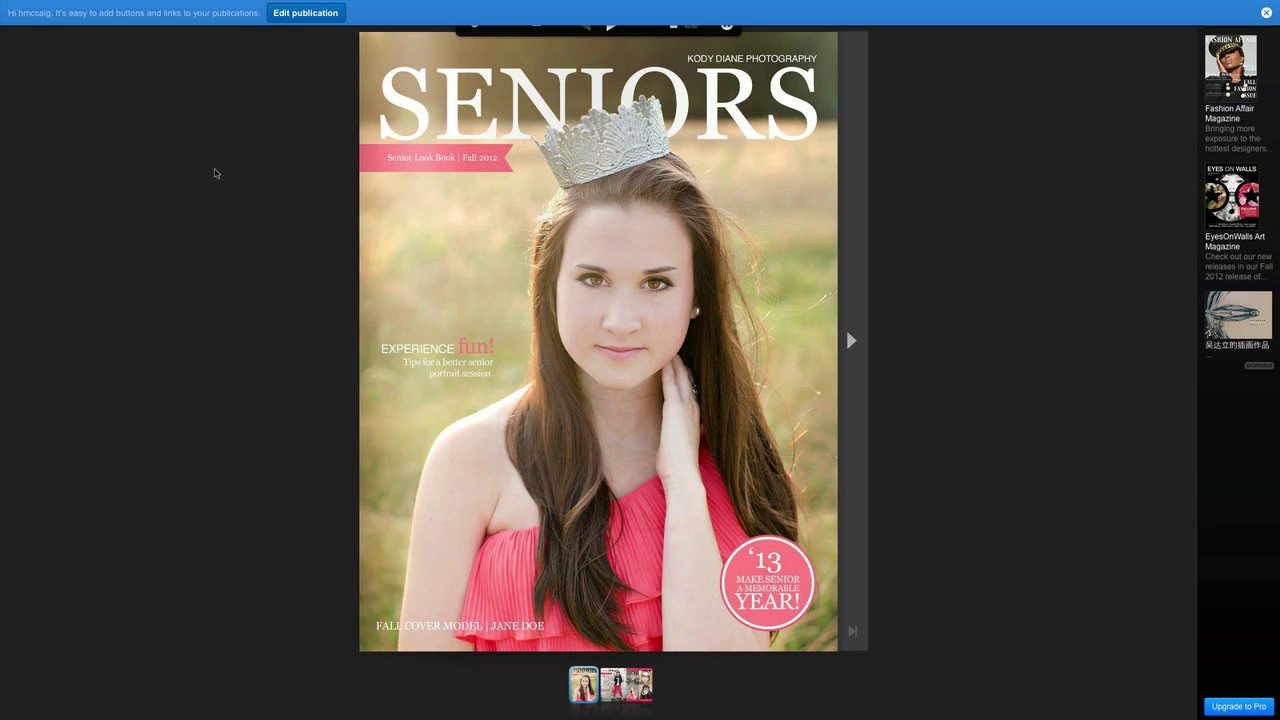
left_click(1265, 12)
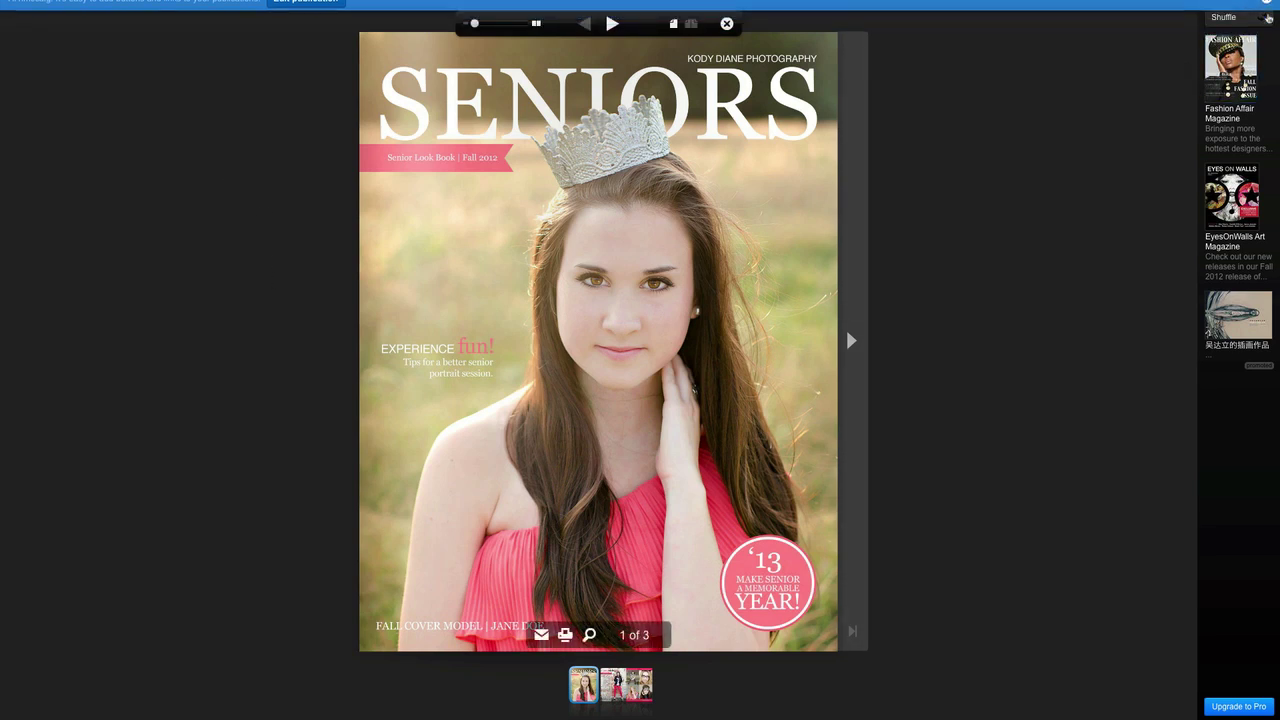